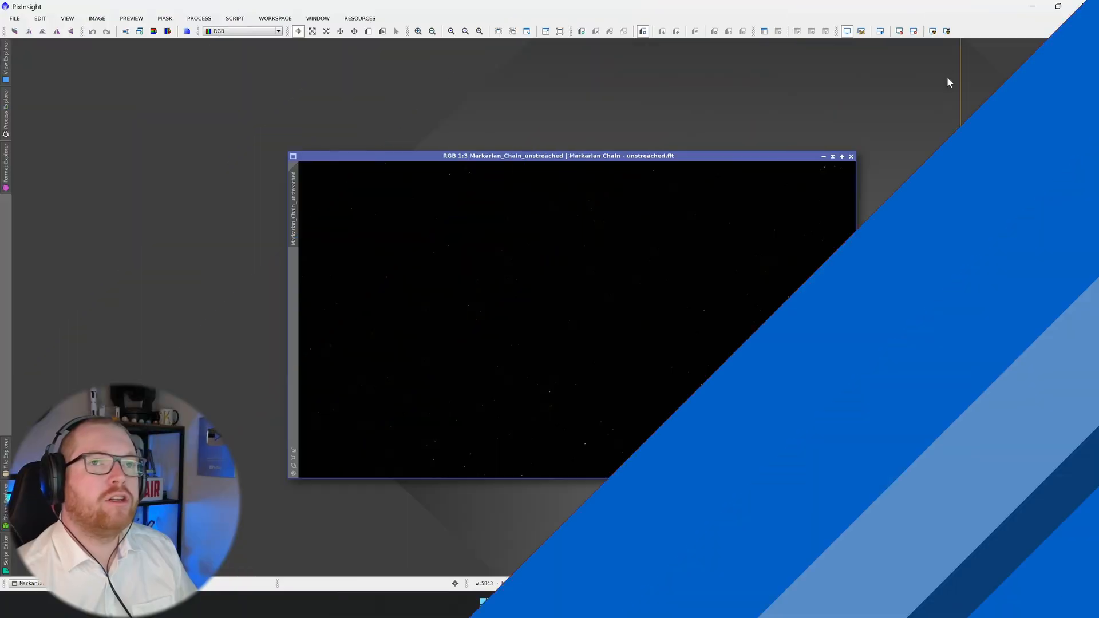
# Apply an automatic screen stretch to the unstretched Markarian Chain image to preview it
pyautogui.click(932, 32)
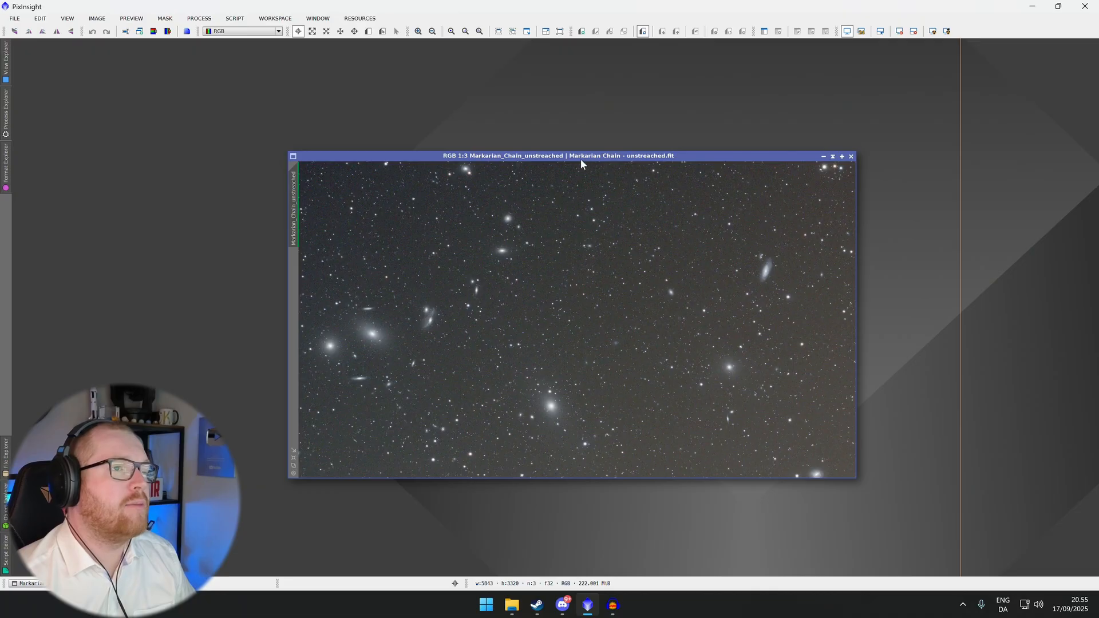
pyautogui.moveTo(609, 157); pyautogui.dragTo(613, 135)
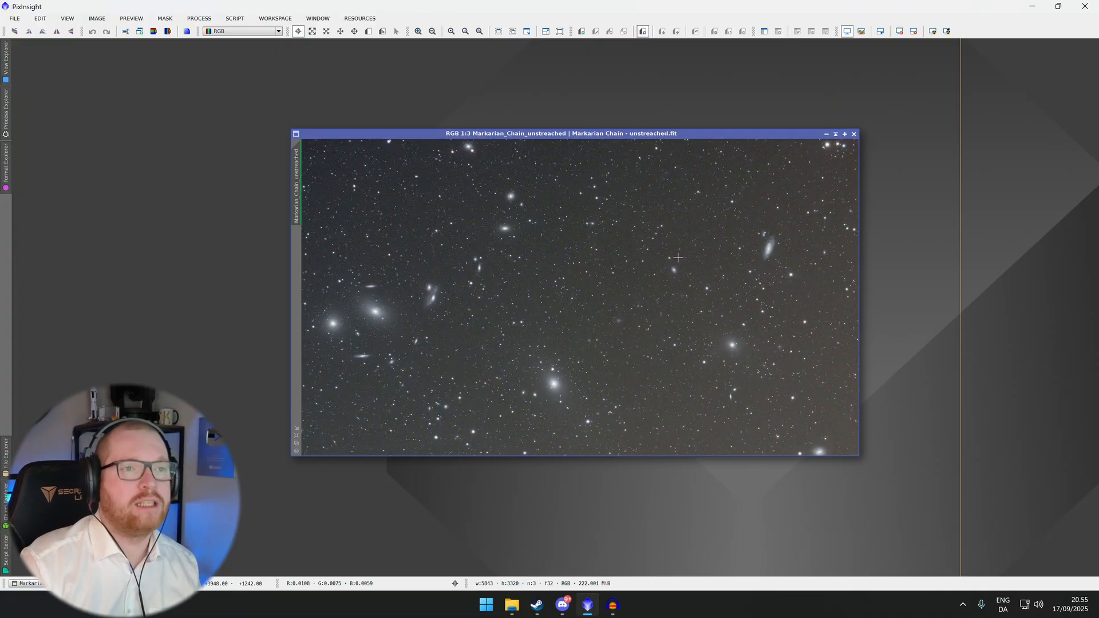
pyautogui.scroll(-2, 639, 270)
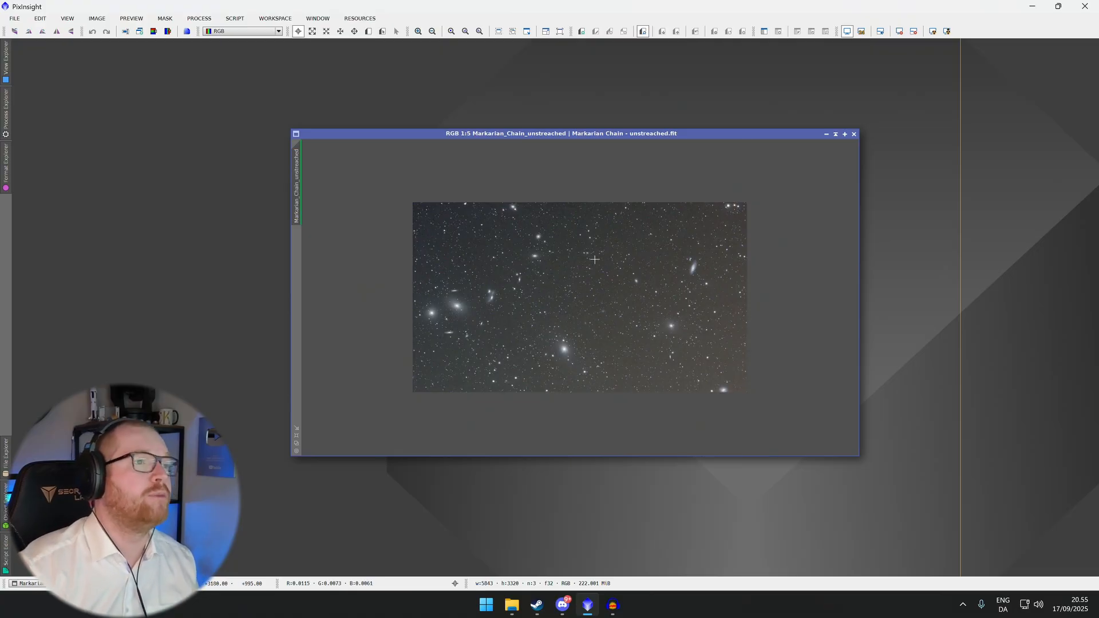
pyautogui.moveTo(591, 136); pyautogui.dragTo(575, 103)
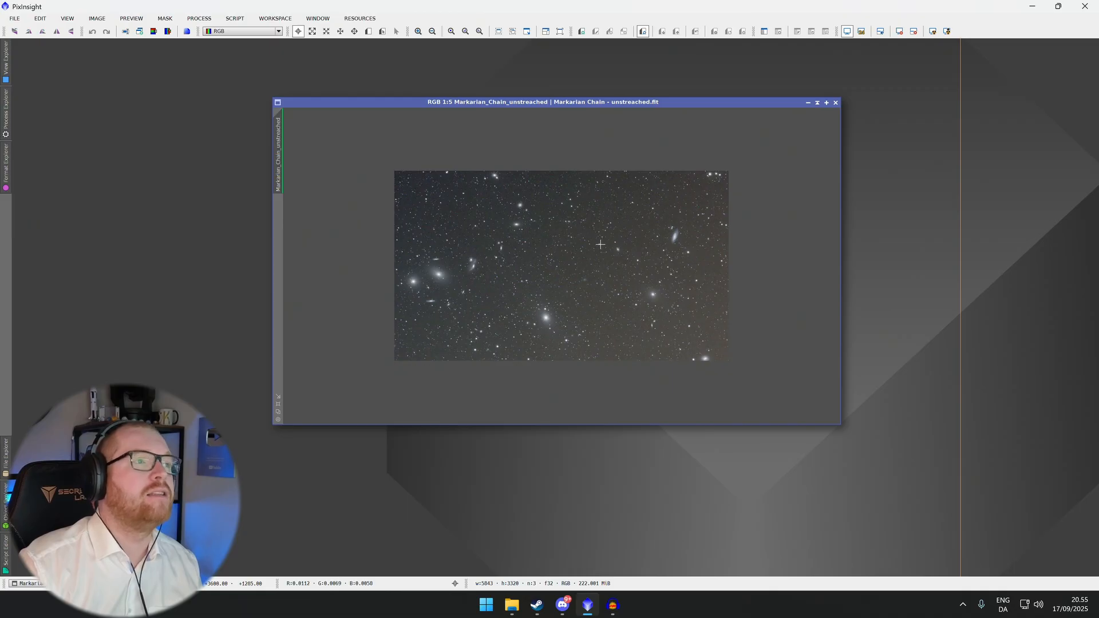
pyautogui.scroll(2, 600, 244)
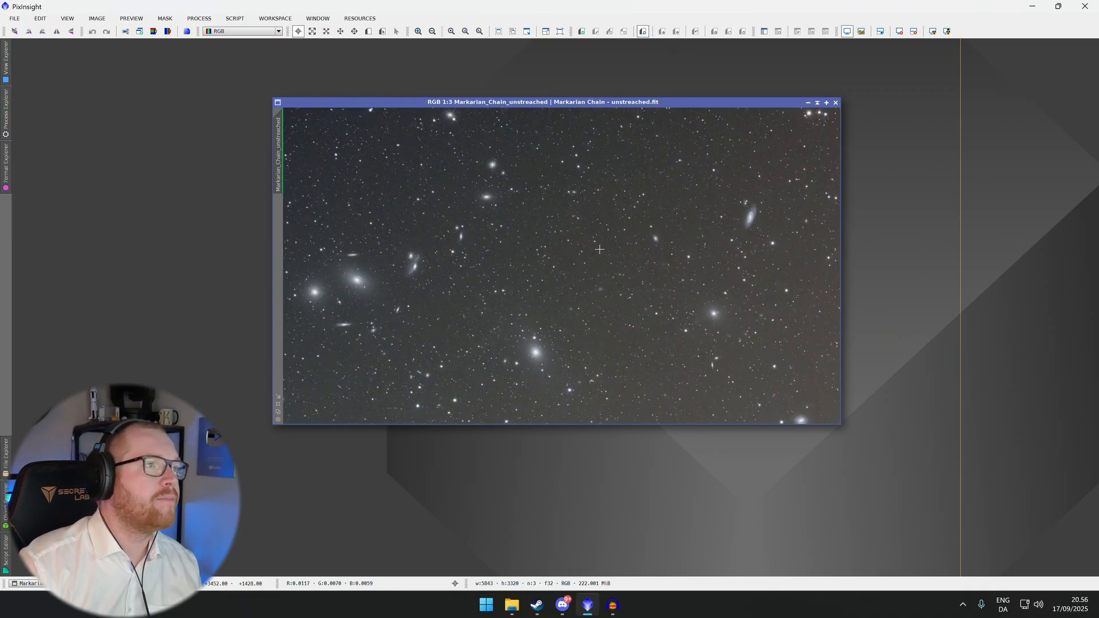
pyautogui.scroll(-1, 600, 249)
pyautogui.scroll(1, 599, 249)
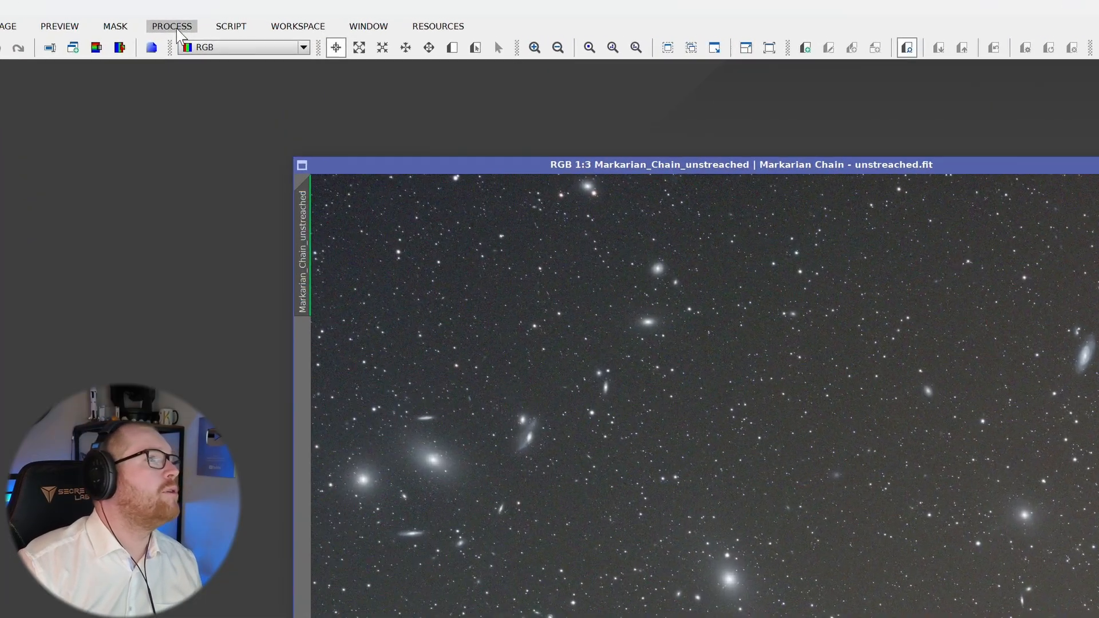
# Browse the process categories and search the Process Explorer for background tools
pyautogui.click(201, 21)
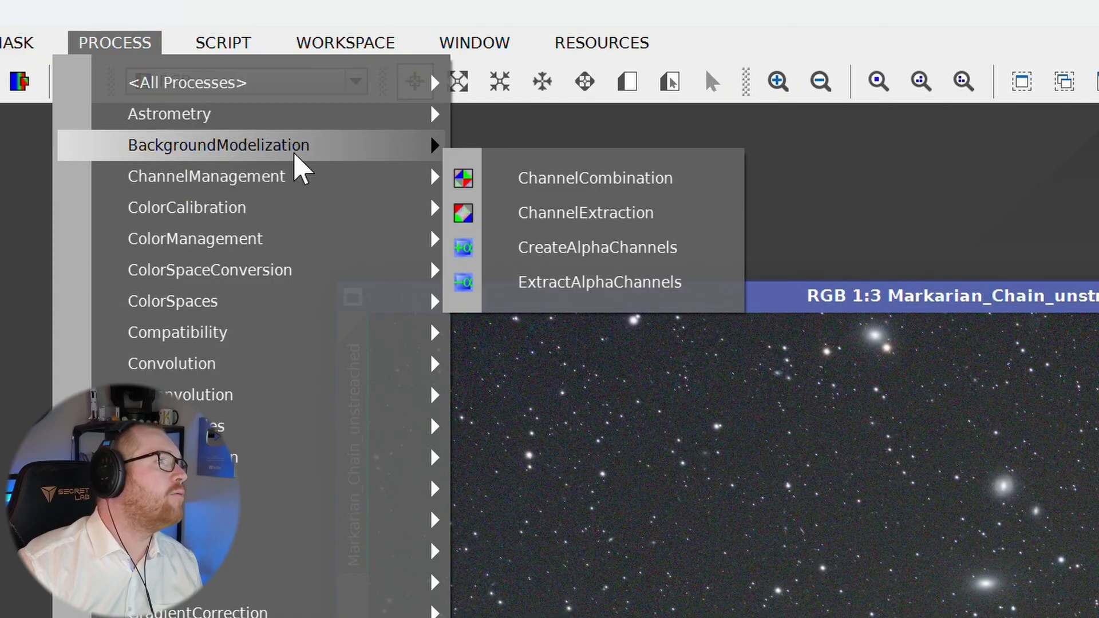
pyautogui.moveTo(295, 154)
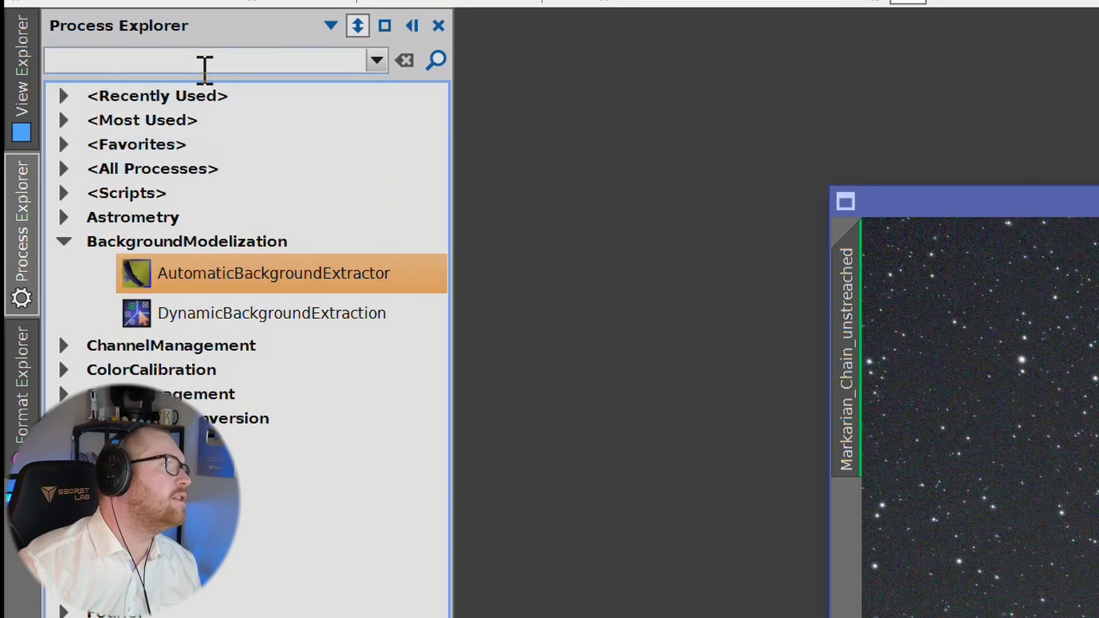
pyautogui.click(206, 69)
pyautogui.write('backg')
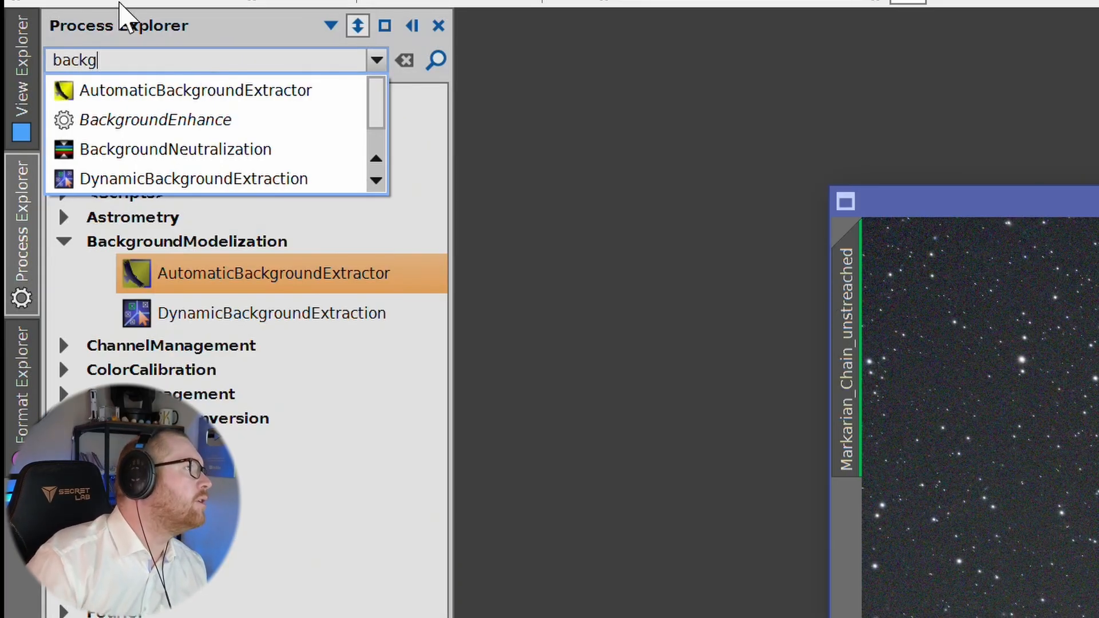
pyautogui.click(518, 232)
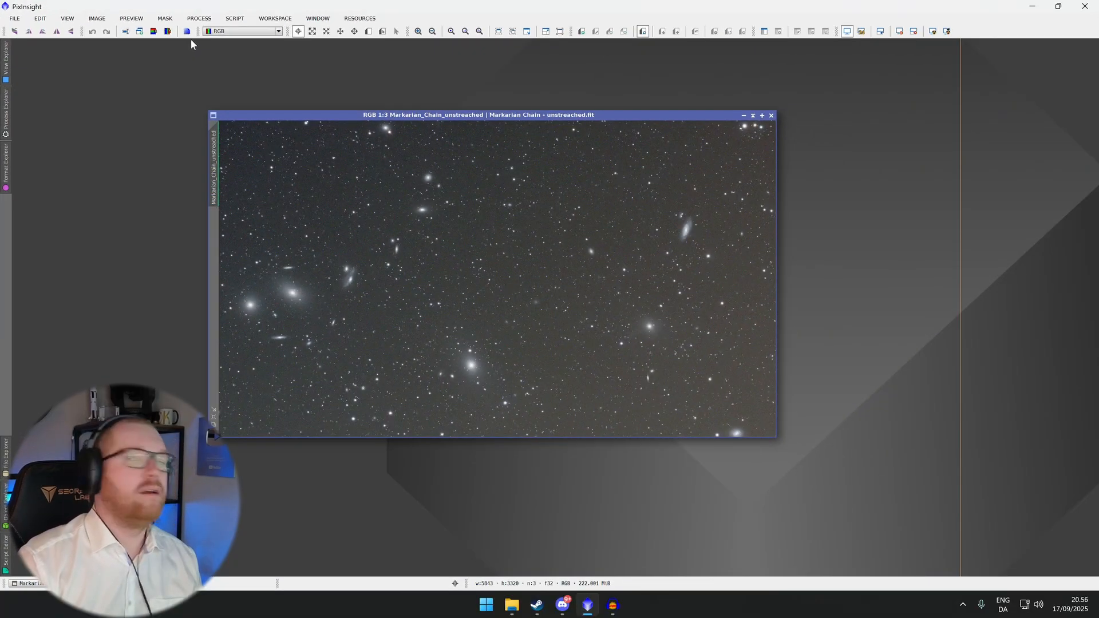
# Open the AutomaticBackgroundExtractor process from the BackgroundModelization category
pyautogui.click(254, 9)
pyautogui.moveTo(237, 50)
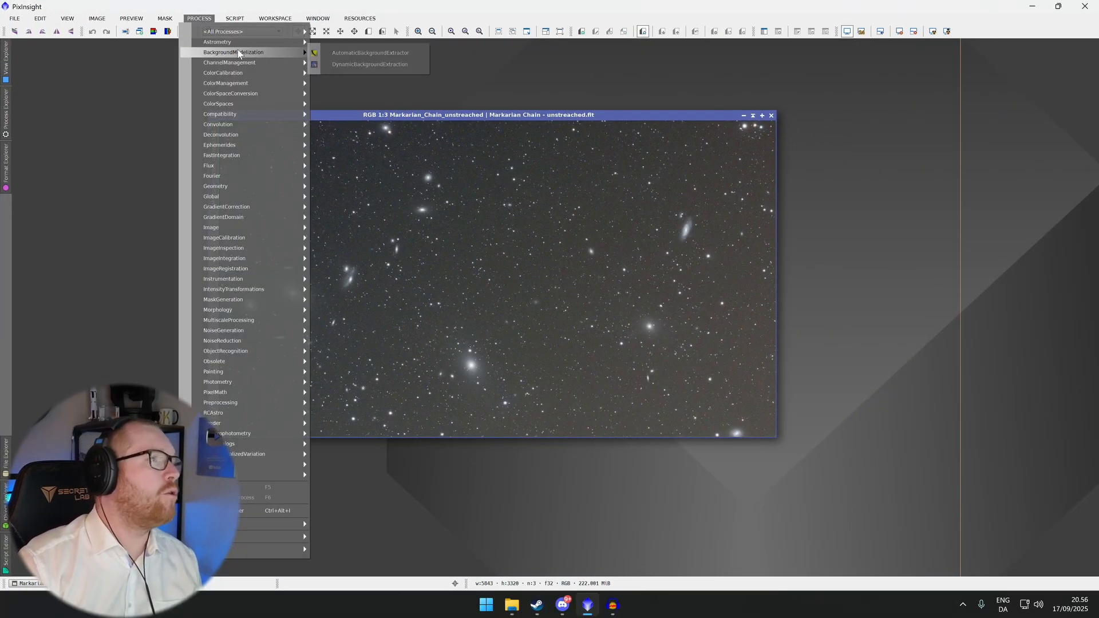
pyautogui.click(345, 55)
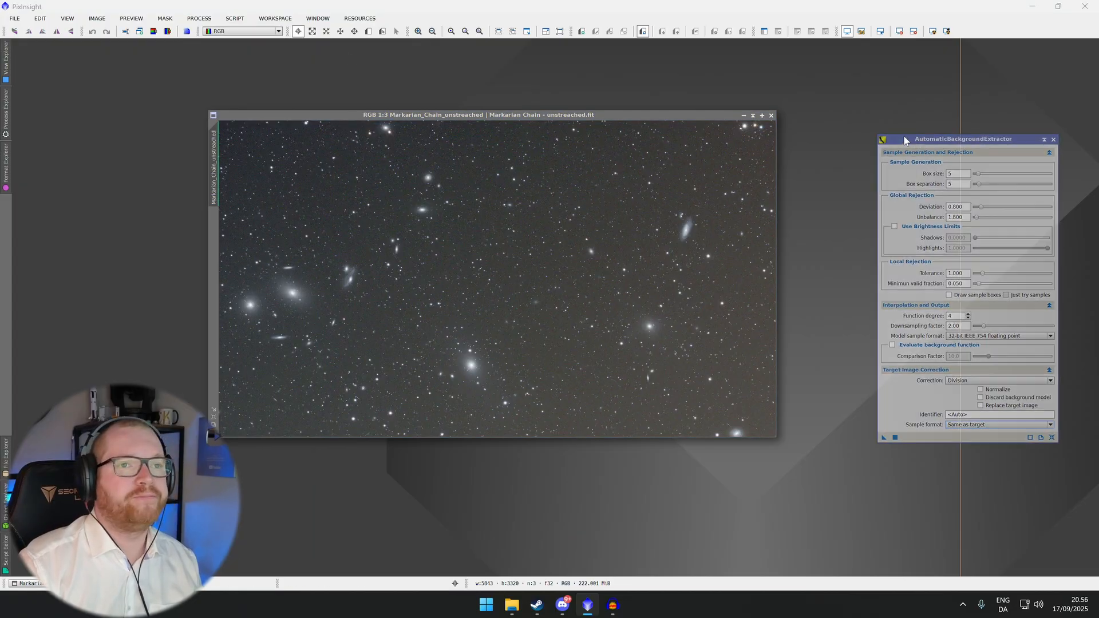
pyautogui.moveTo(902, 143); pyautogui.dragTo(802, 130)
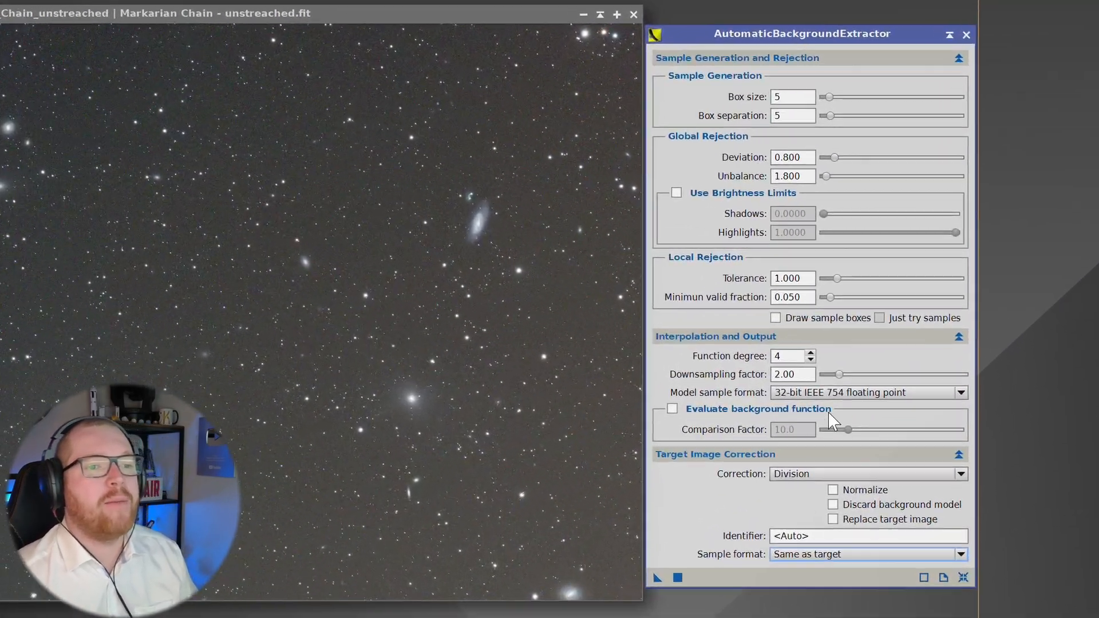
# Set the target image correction mode to None
pyautogui.click(851, 416)
pyautogui.click(854, 430)
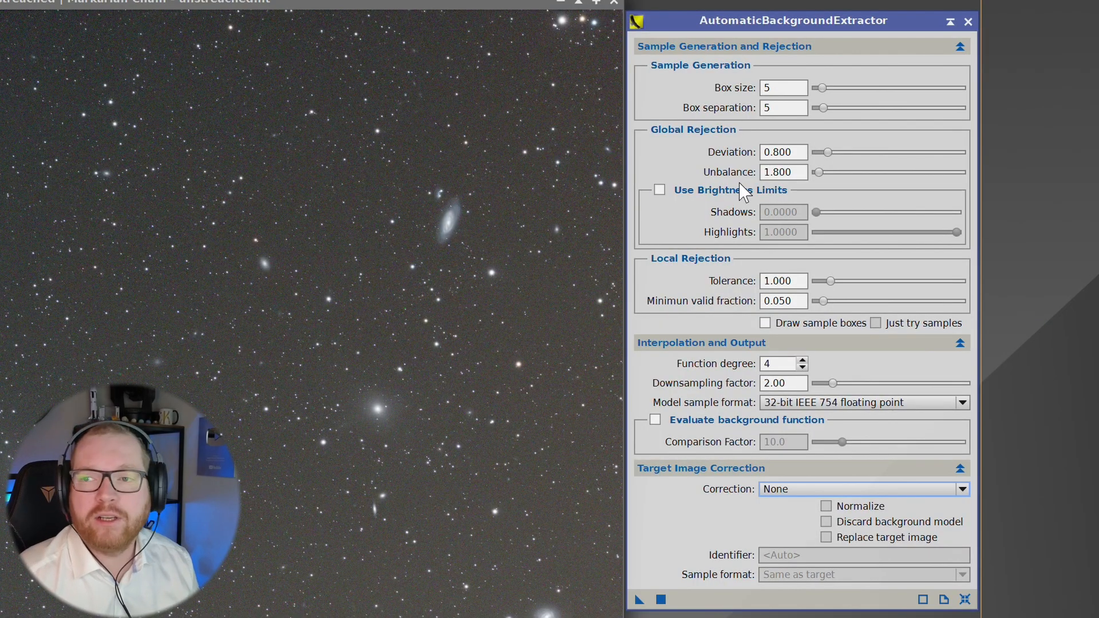
# Collapse and expand the dialog's sections to review the AutomaticBackgroundExtractor parameters
pyautogui.click(698, 468)
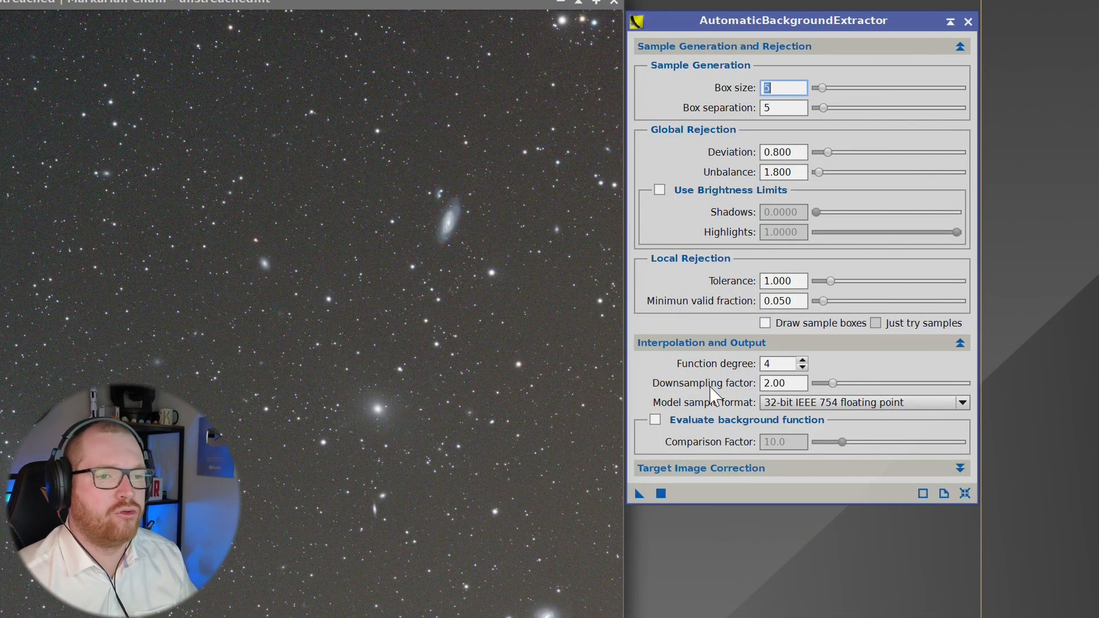
pyautogui.click(718, 345)
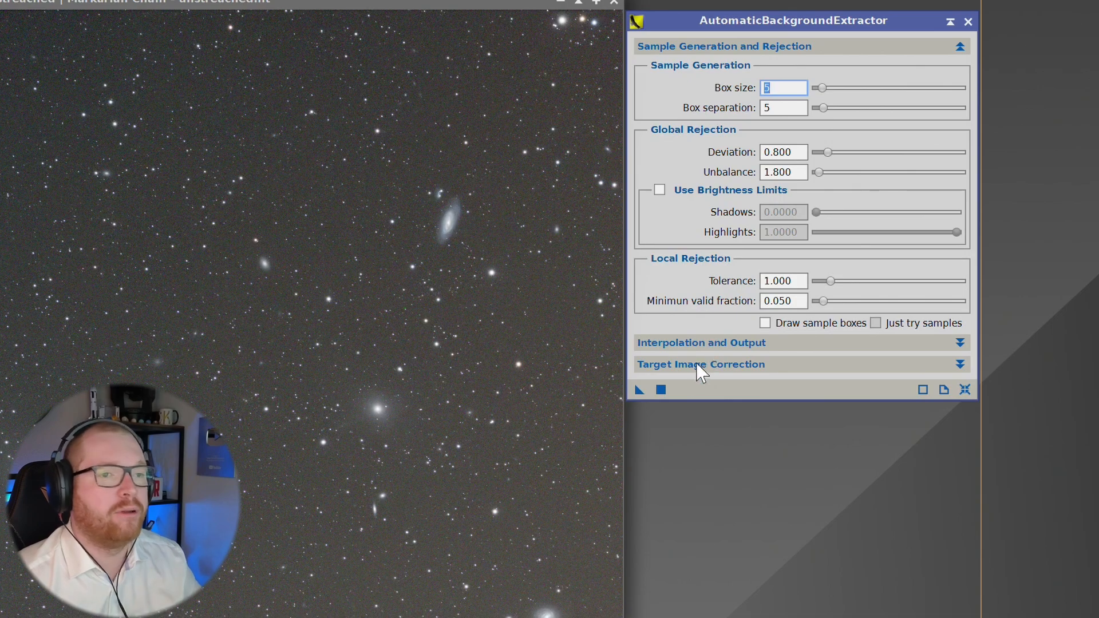
pyautogui.click(744, 364)
pyautogui.click(742, 345)
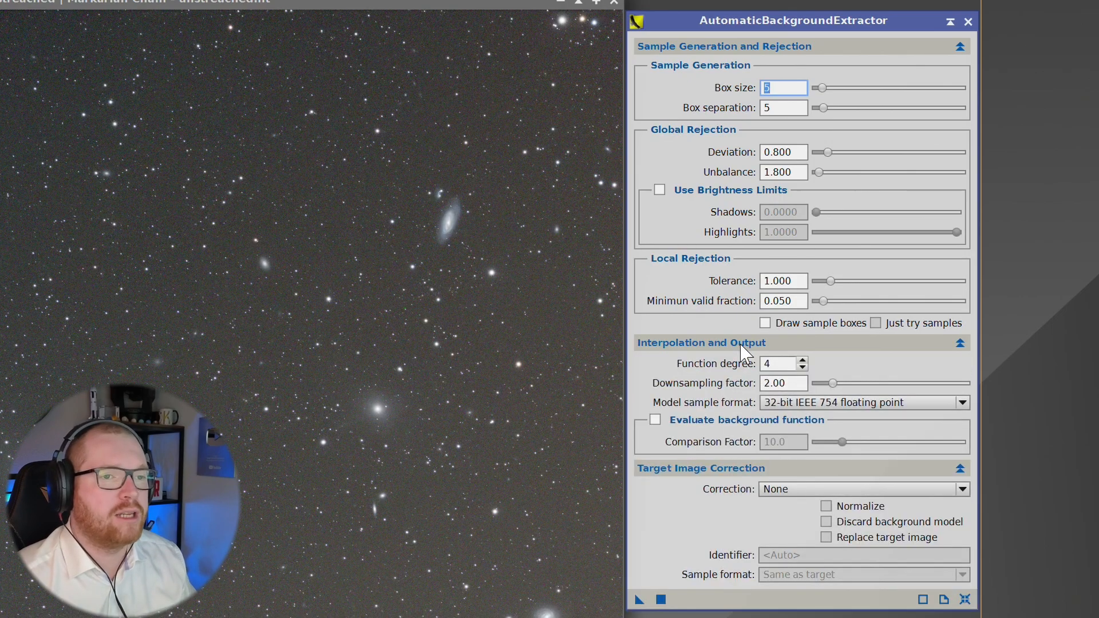
pyautogui.moveTo(737, 18); pyautogui.dragTo(767, 18)
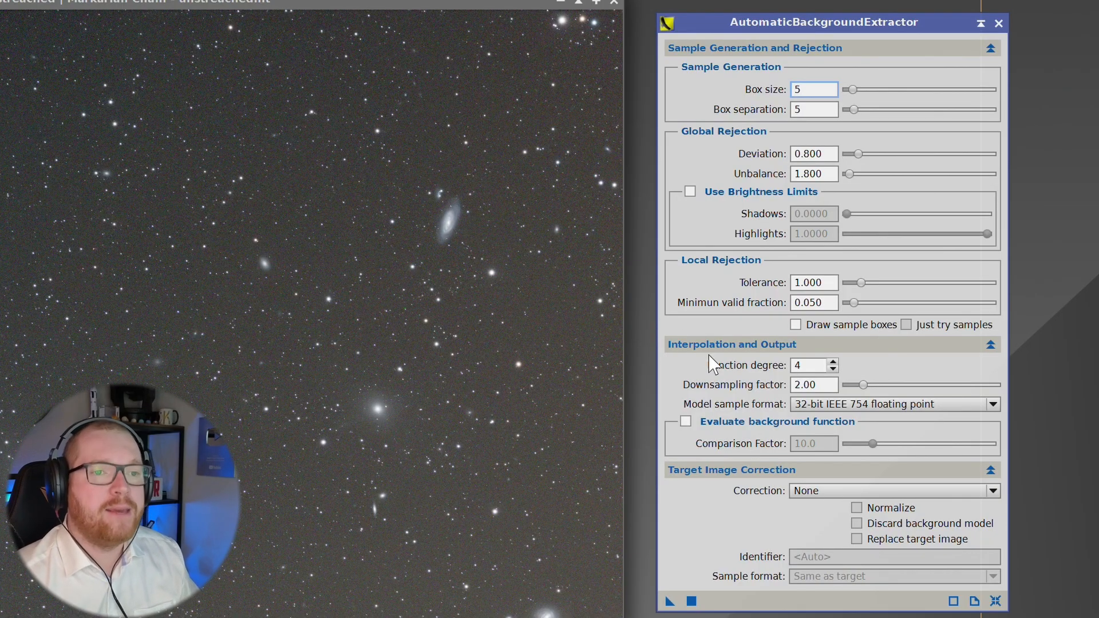
pyautogui.scroll(1, 399, 374)
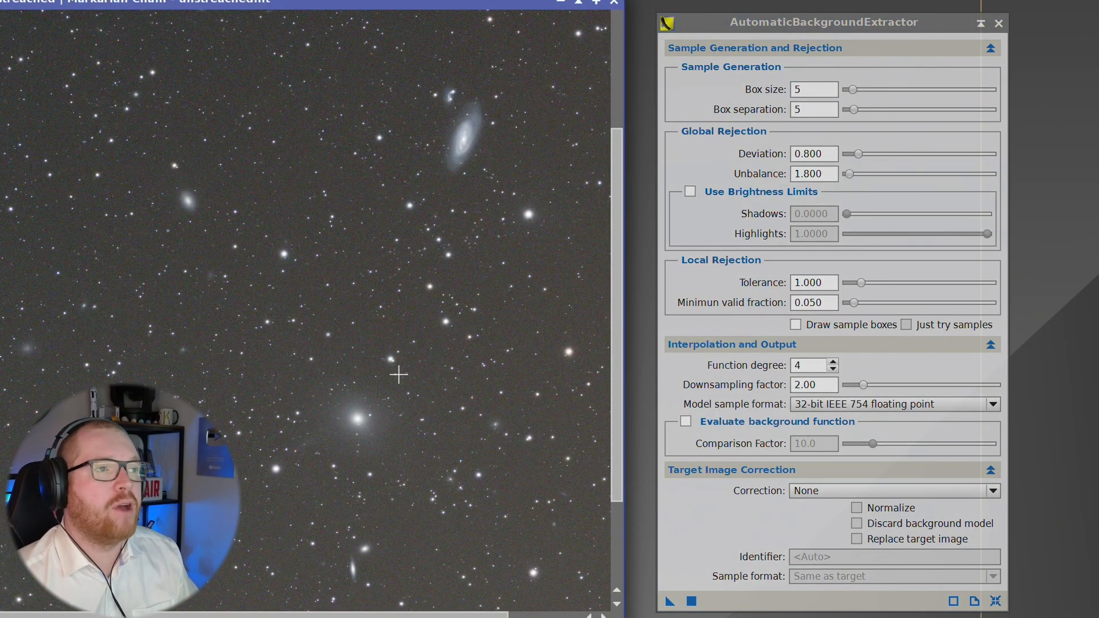
pyautogui.scroll(-2, 399, 375)
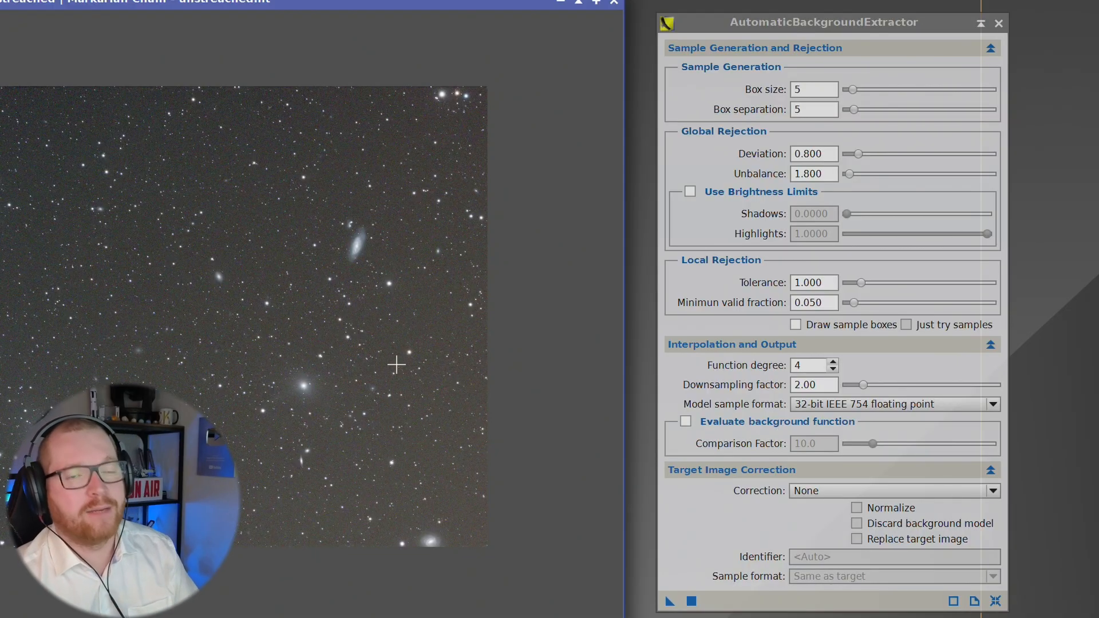
pyautogui.click(833, 26)
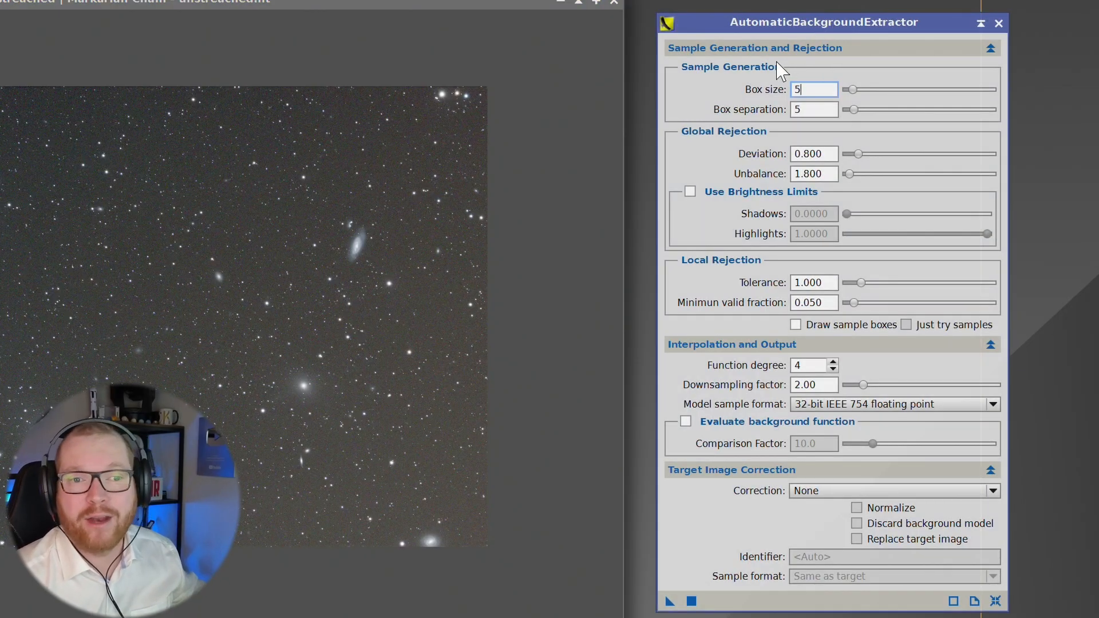
pyautogui.moveTo(735, 23); pyautogui.dragTo(749, 10)
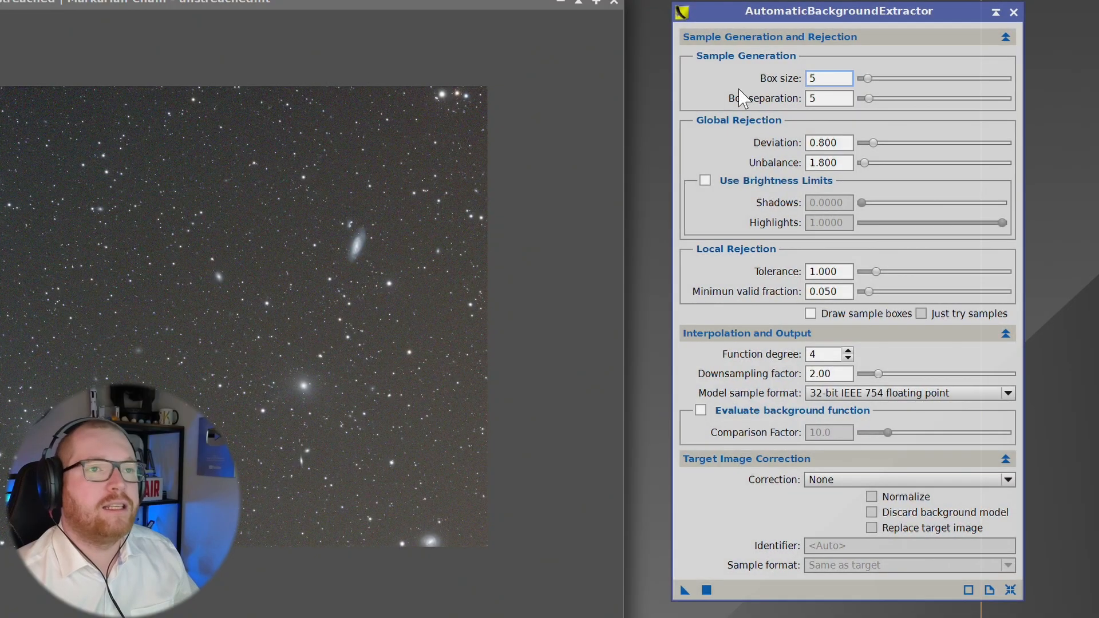
# Apply AutomaticBackgroundExtractor with no correction to the image to generate only the background model
pyautogui.click(832, 484)
pyautogui.click(779, 498)
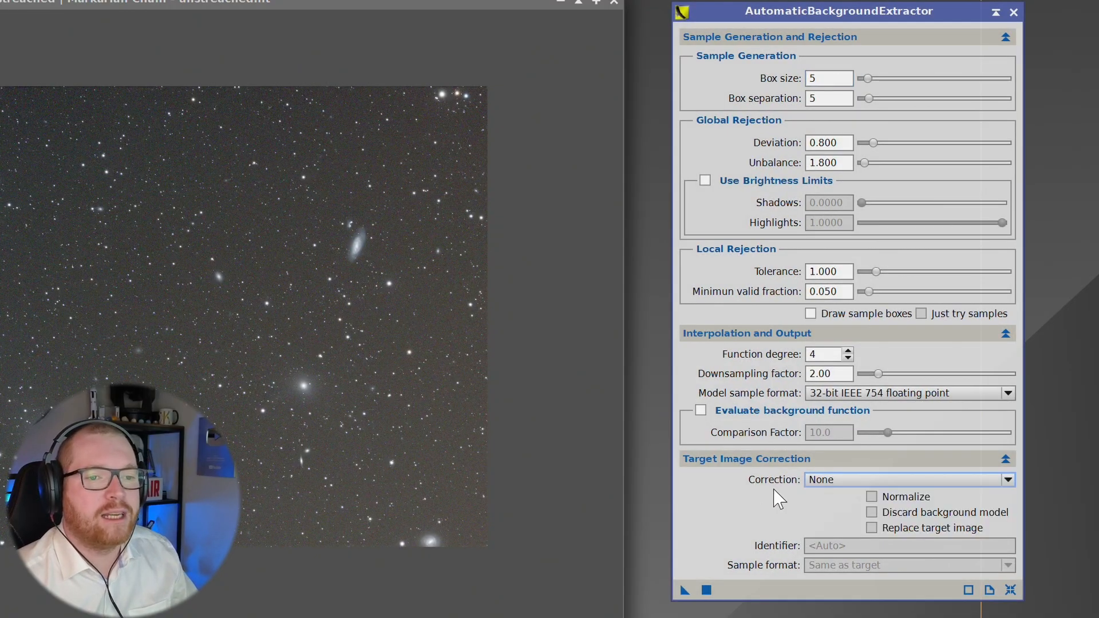
pyautogui.moveTo(685, 591); pyautogui.dragTo(272, 349)
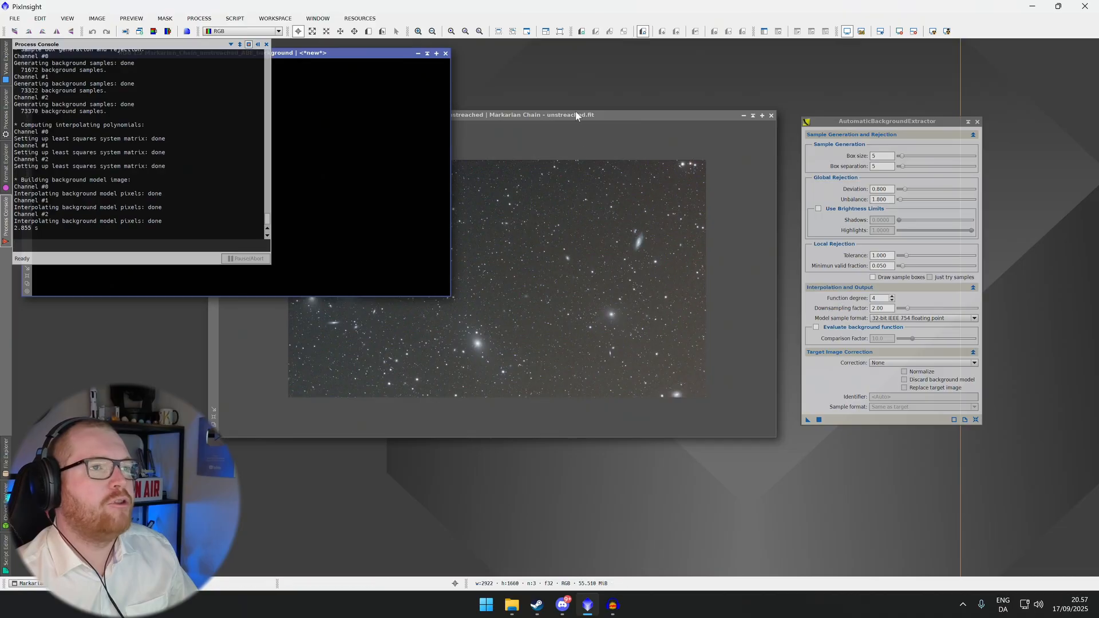
# Auto-stretch the generated background model to inspect the gradient, then close the background model window
pyautogui.moveTo(576, 114); pyautogui.dragTo(650, 123)
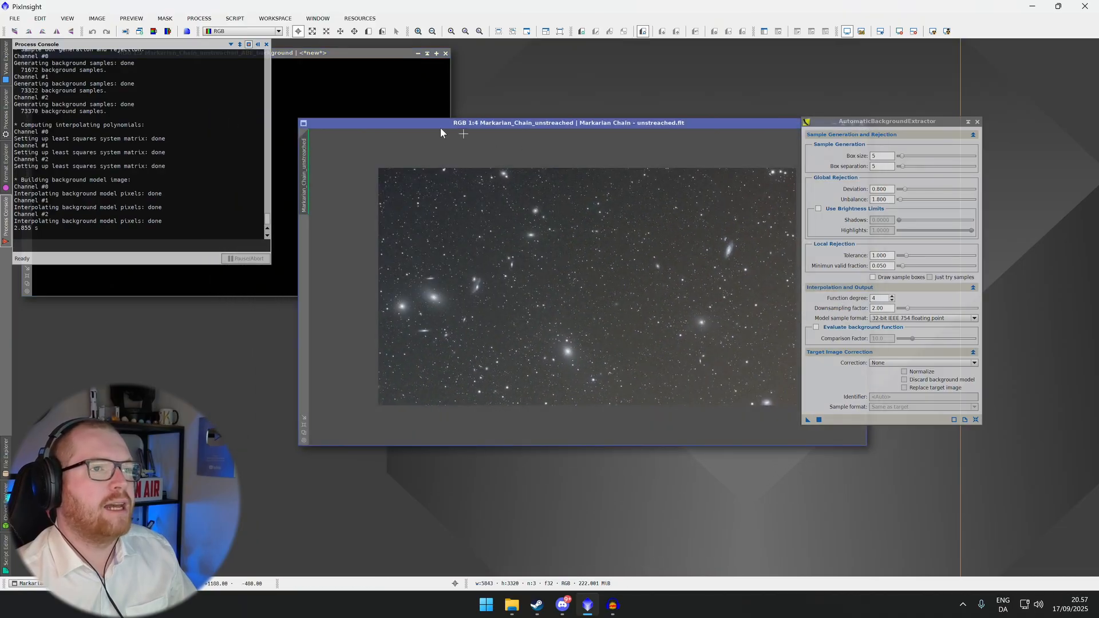
pyautogui.moveTo(352, 54); pyautogui.dragTo(659, 172)
pyautogui.moveTo(914, 123); pyautogui.dragTo(948, 120)
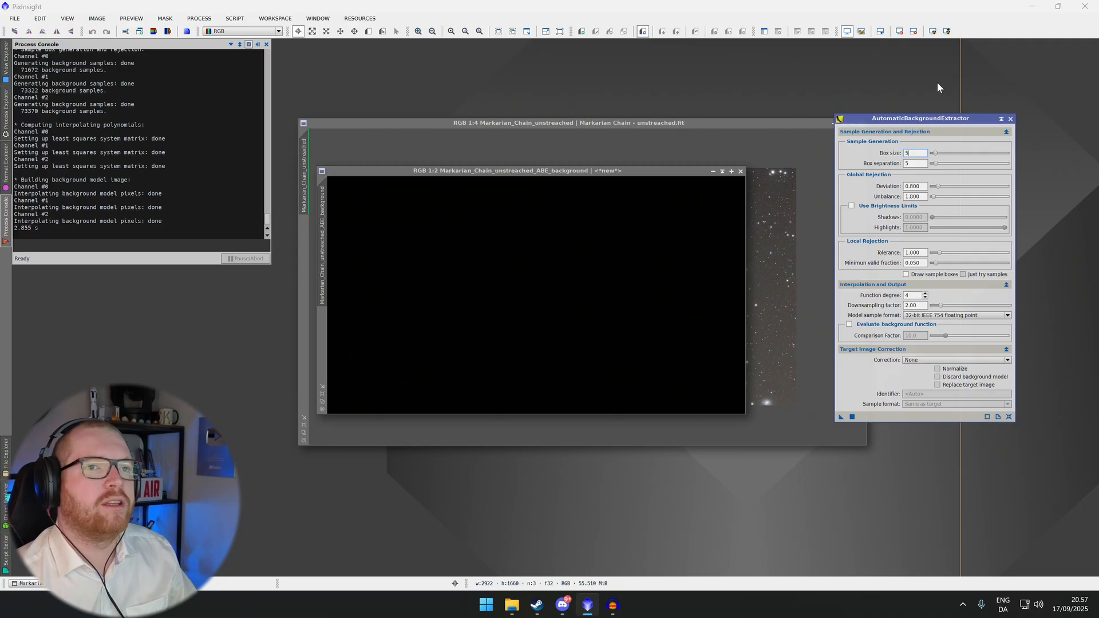
pyautogui.click(932, 31)
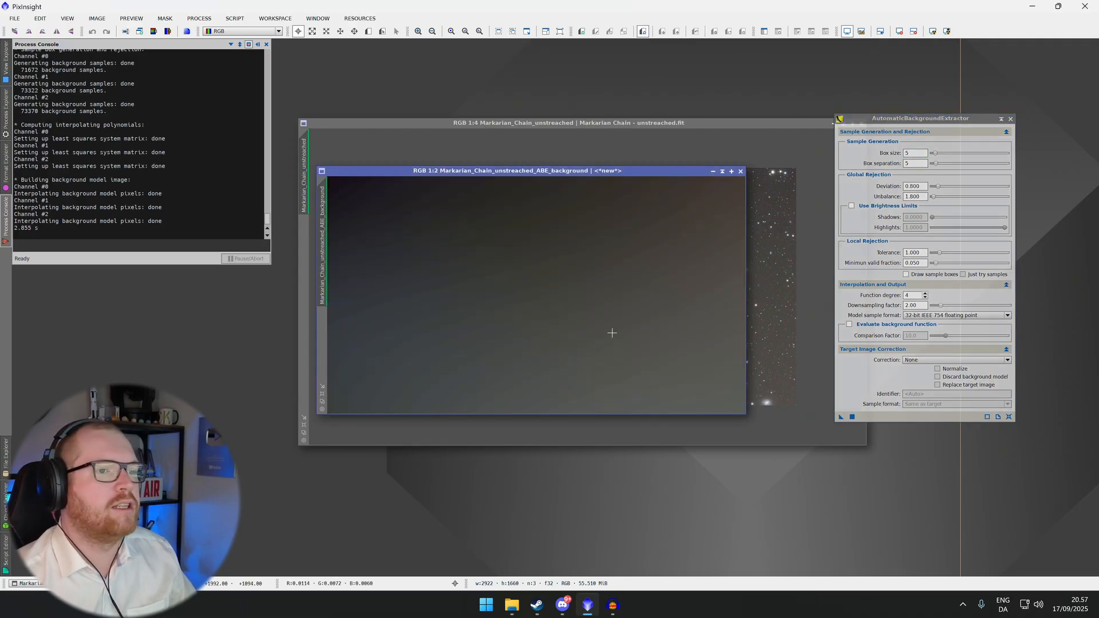
pyautogui.moveTo(467, 173); pyautogui.dragTo(471, 209)
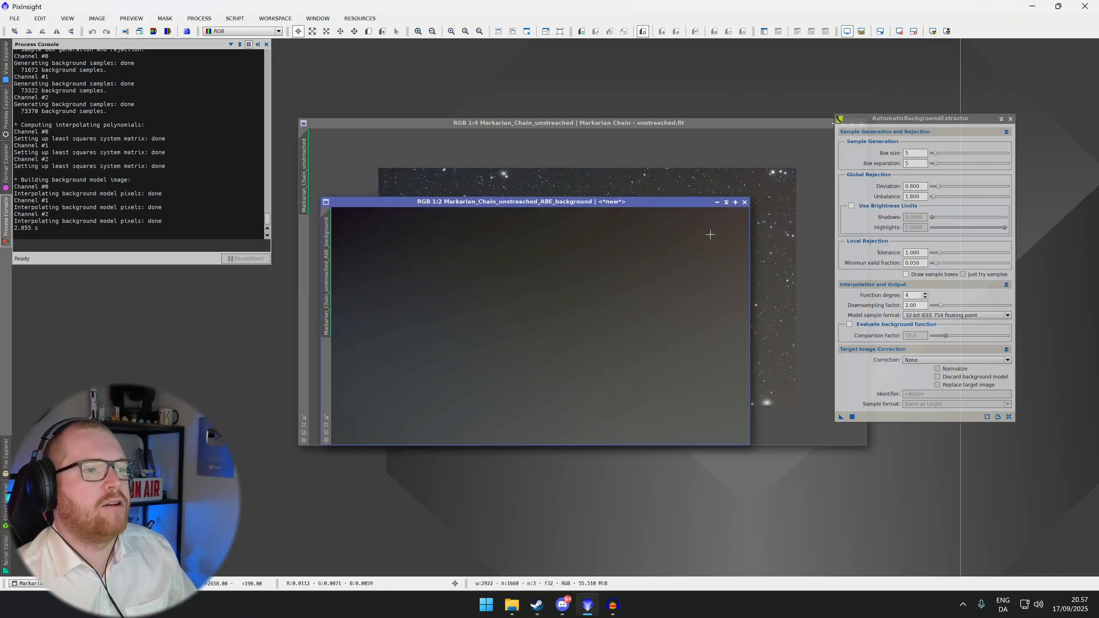
pyautogui.click(744, 202)
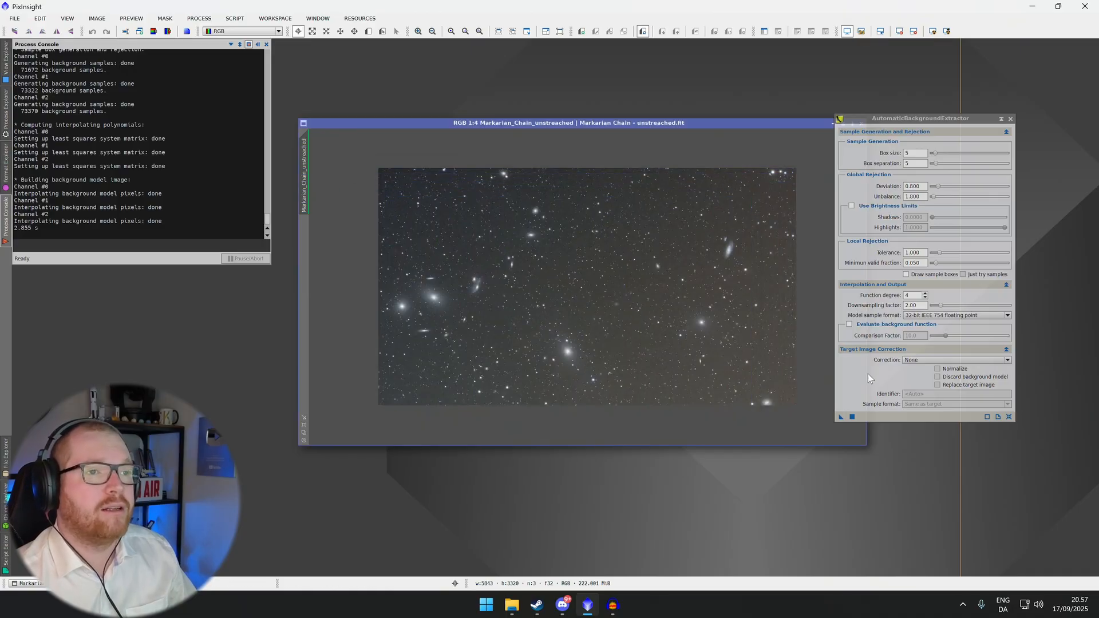
# Set the target image correction mode to Subtraction
pyautogui.click(912, 362)
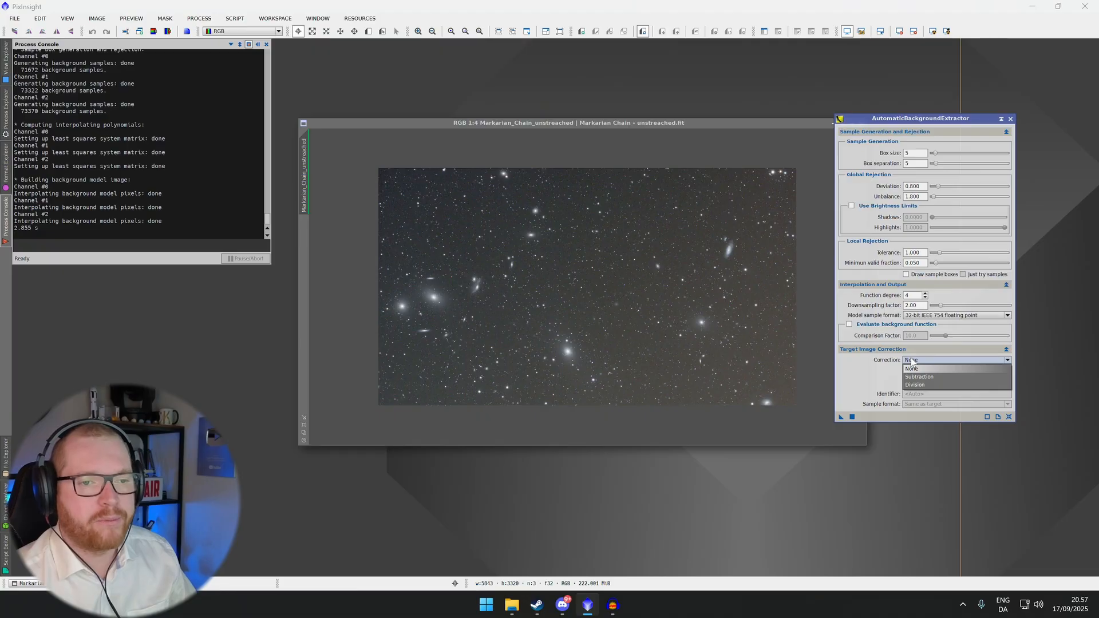
pyautogui.click(921, 377)
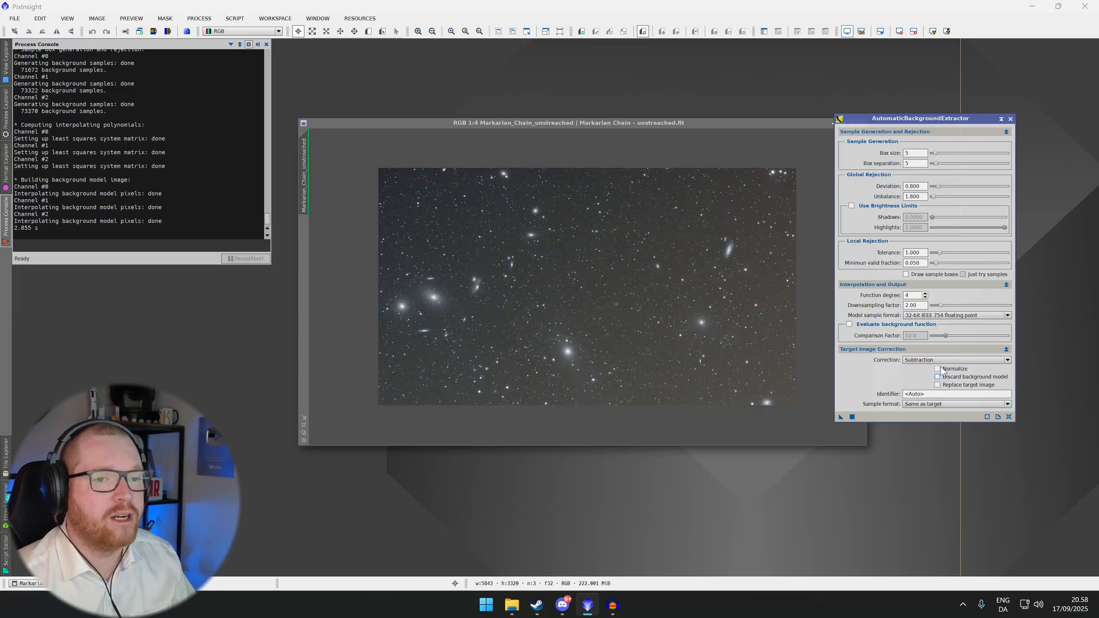
# Apply AutomaticBackgroundExtractor to the Markarian Chain image and arrange the corrected image and background model windows
pyautogui.moveTo(903, 121); pyautogui.dragTo(947, 118)
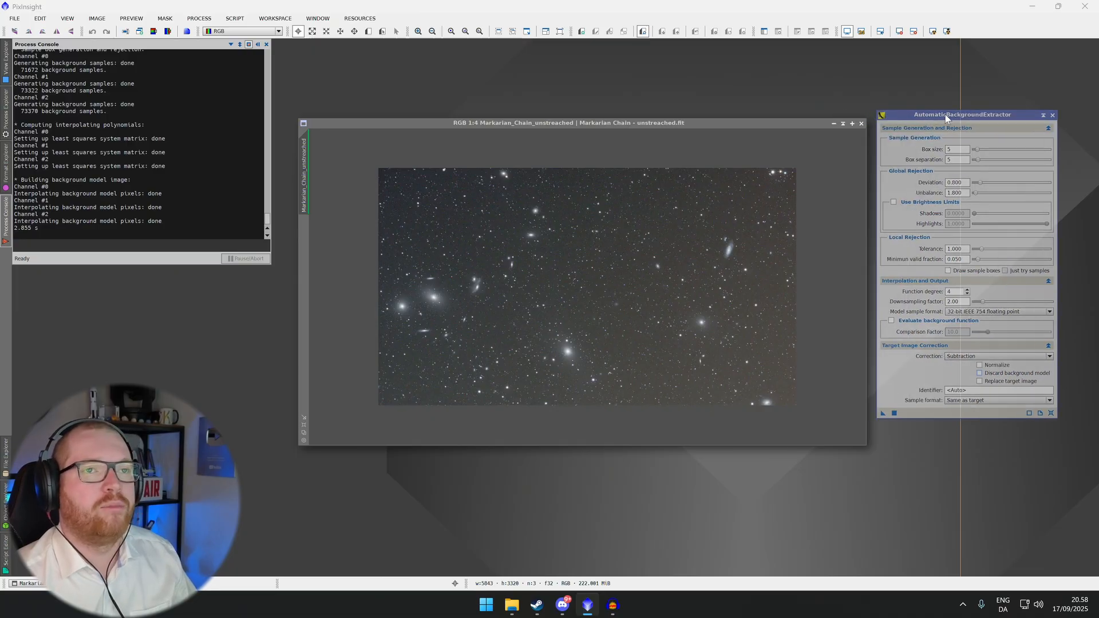
pyautogui.moveTo(743, 367); pyautogui.dragTo(741, 364)
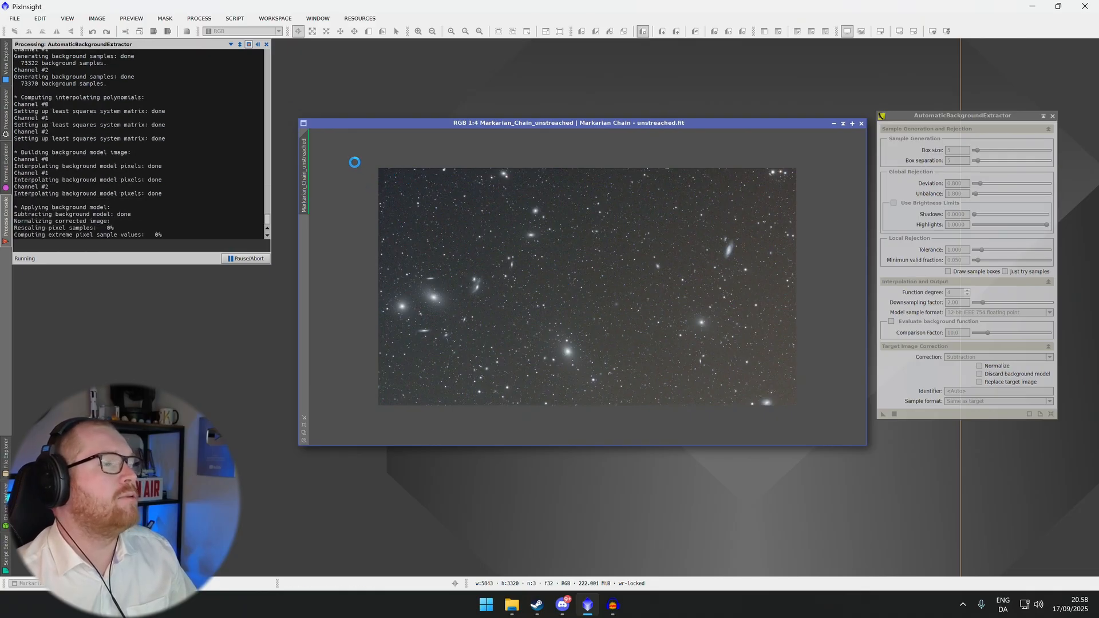
pyautogui.moveTo(383, 73); pyautogui.dragTo(427, 105)
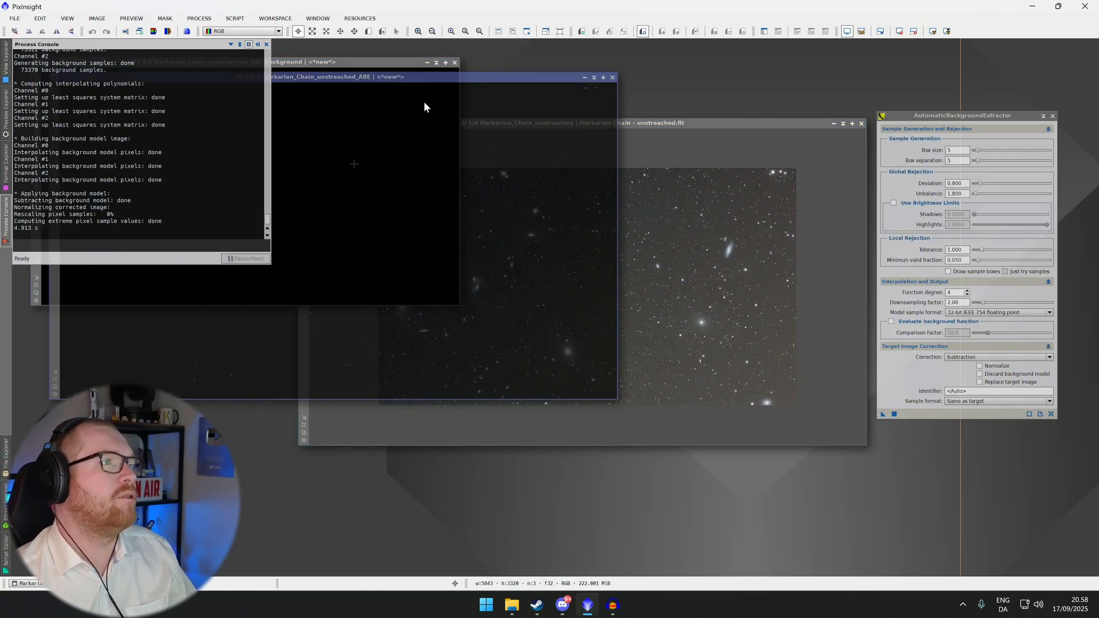
pyautogui.moveTo(412, 63); pyautogui.dragTo(717, 139)
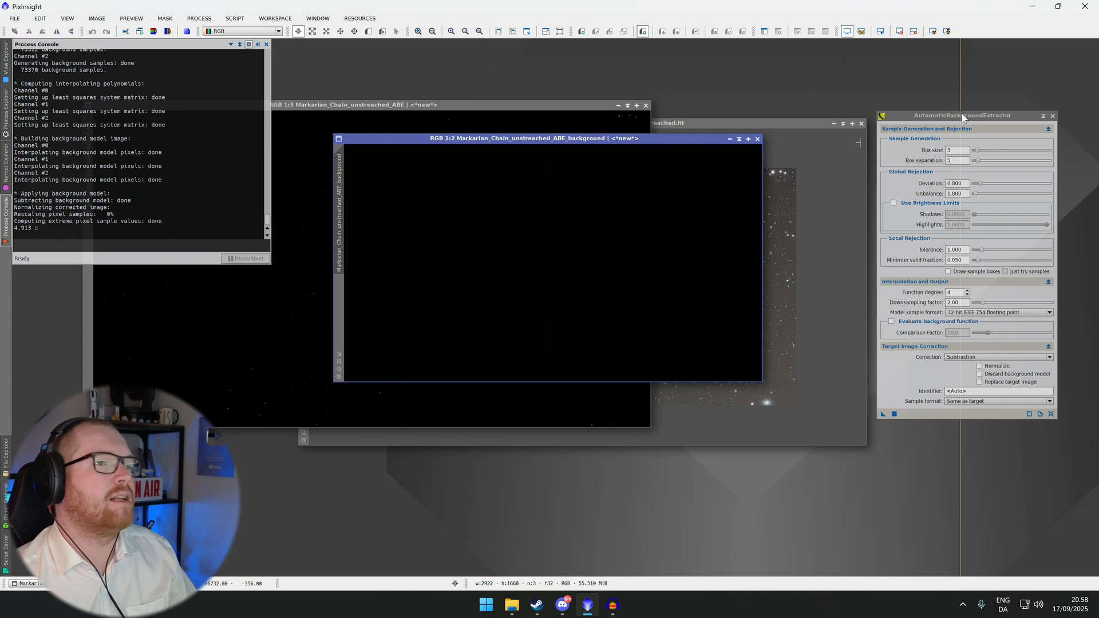
# Auto-stretch the new subtraction background model to inspect it, then close that model window
pyautogui.click(932, 32)
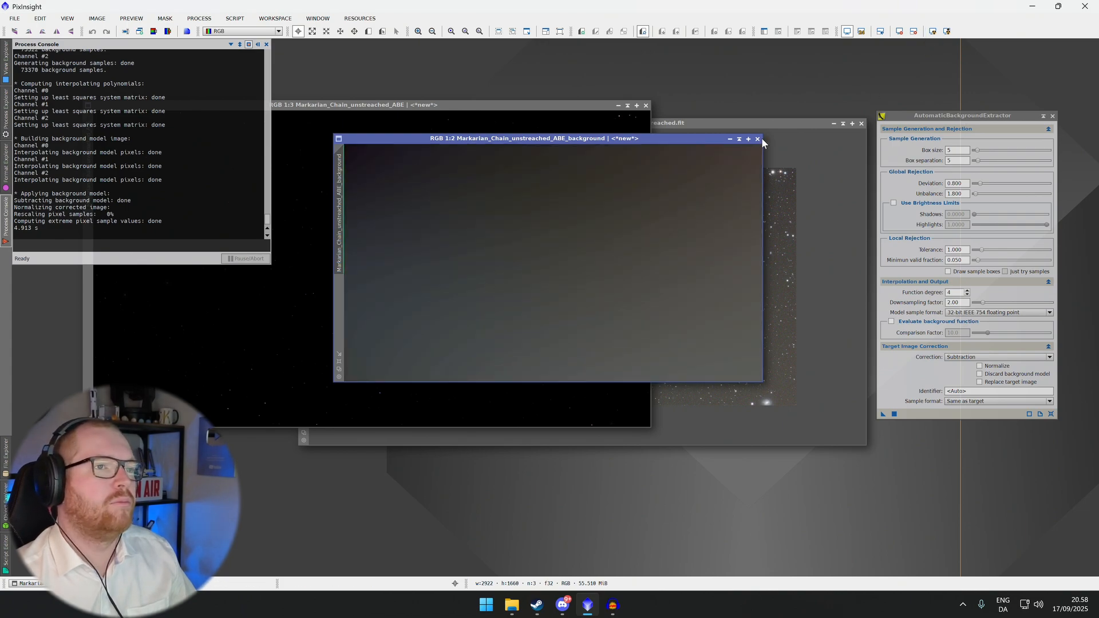
pyautogui.click(757, 139)
# Reposition the corrected ABE image window and apply an auto-stretch to it
pyautogui.moveTo(575, 107); pyautogui.dragTo(801, 142)
pyautogui.click(932, 32)
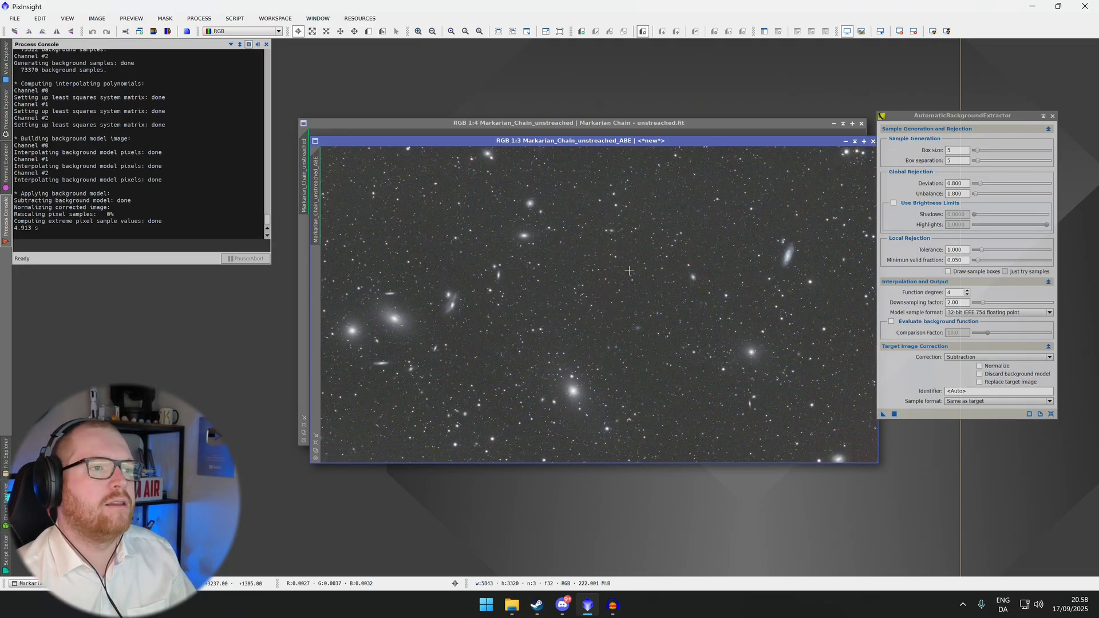
# Zoom the corrected and original images and stack their windows over each other for comparison
pyautogui.scroll(2, 629, 271)
pyautogui.scroll(-3, 629, 271)
pyautogui.scroll(-1, 629, 272)
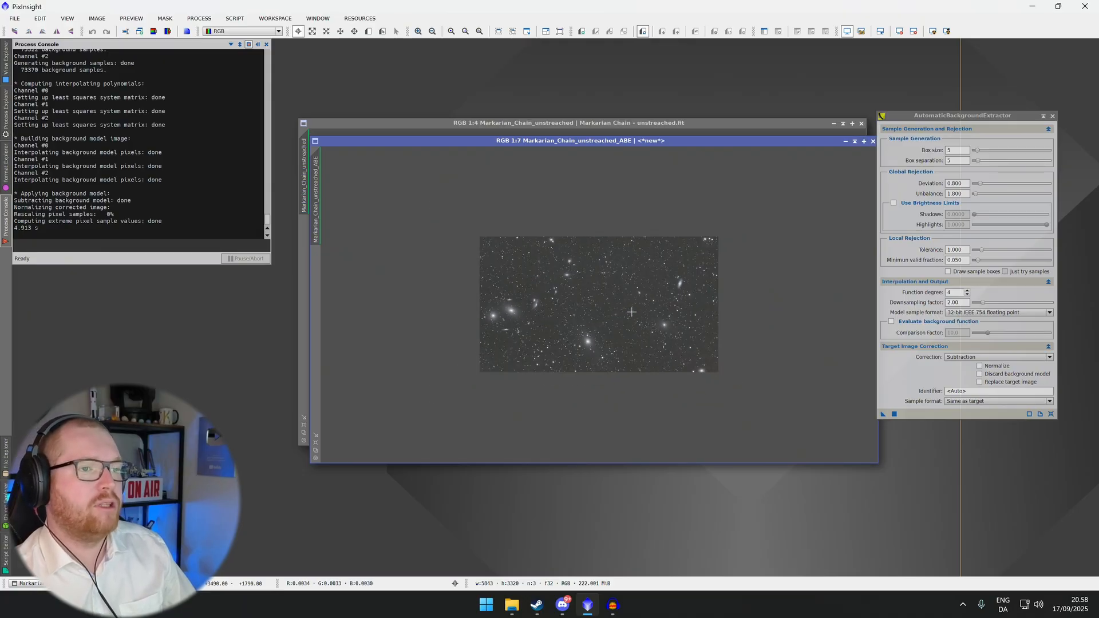
pyautogui.scroll(3, 630, 309)
pyautogui.scroll(-2, 627, 304)
pyautogui.scroll(-1, 628, 304)
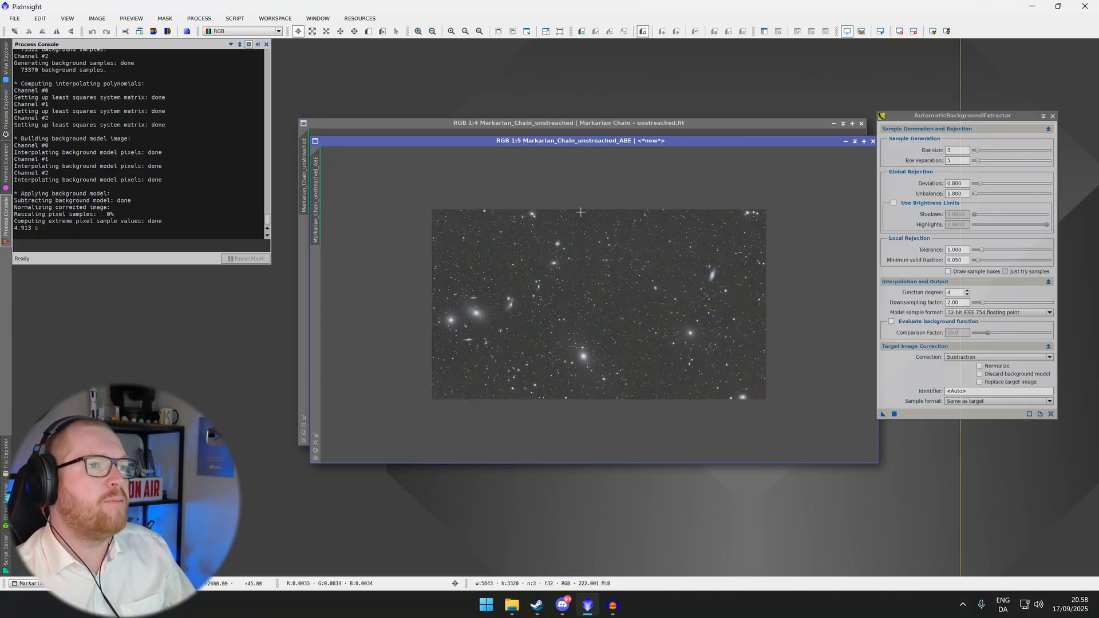
pyautogui.click(586, 124)
pyautogui.scroll(-1, 615, 219)
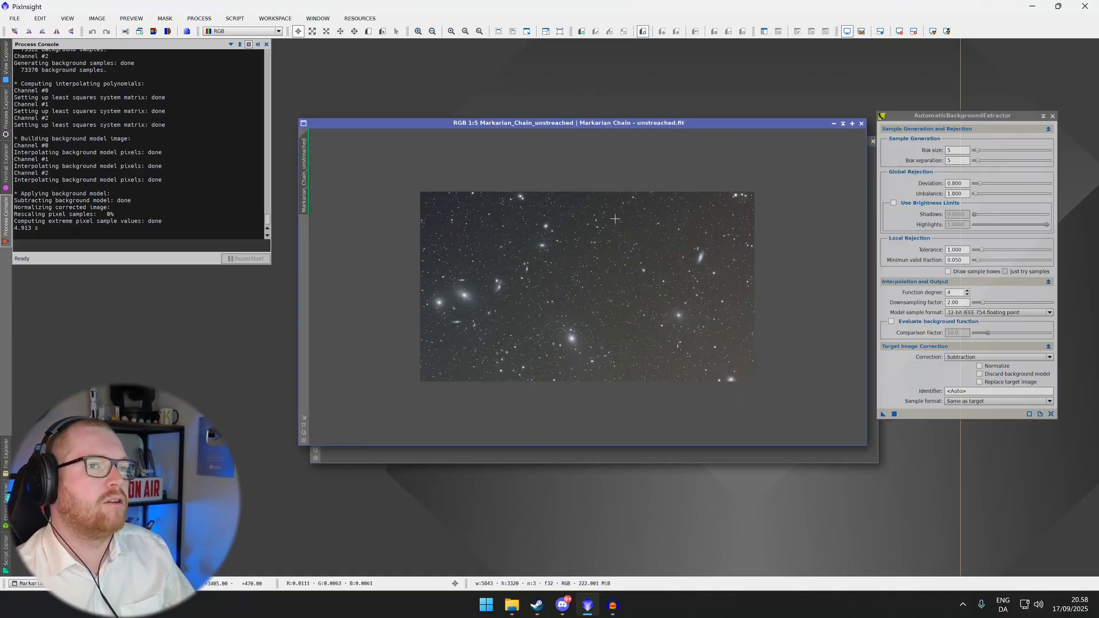
pyautogui.scroll(2, 615, 223)
pyautogui.click(757, 458)
pyautogui.scroll(3, 687, 346)
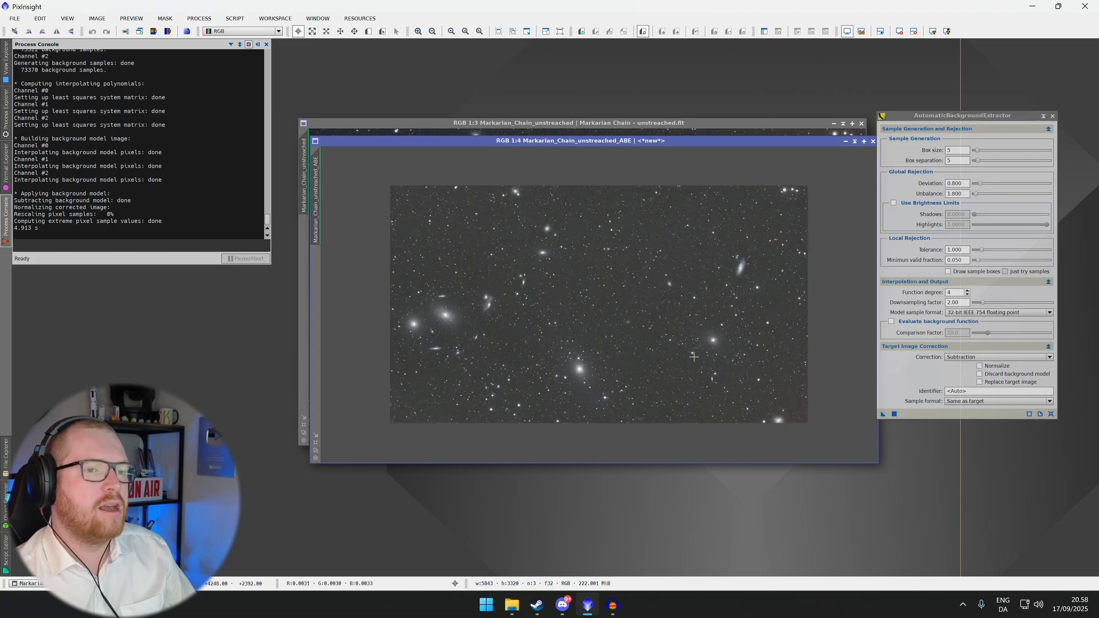
pyautogui.scroll(-1, 686, 346)
pyautogui.moveTo(678, 139); pyautogui.dragTo(667, 119)
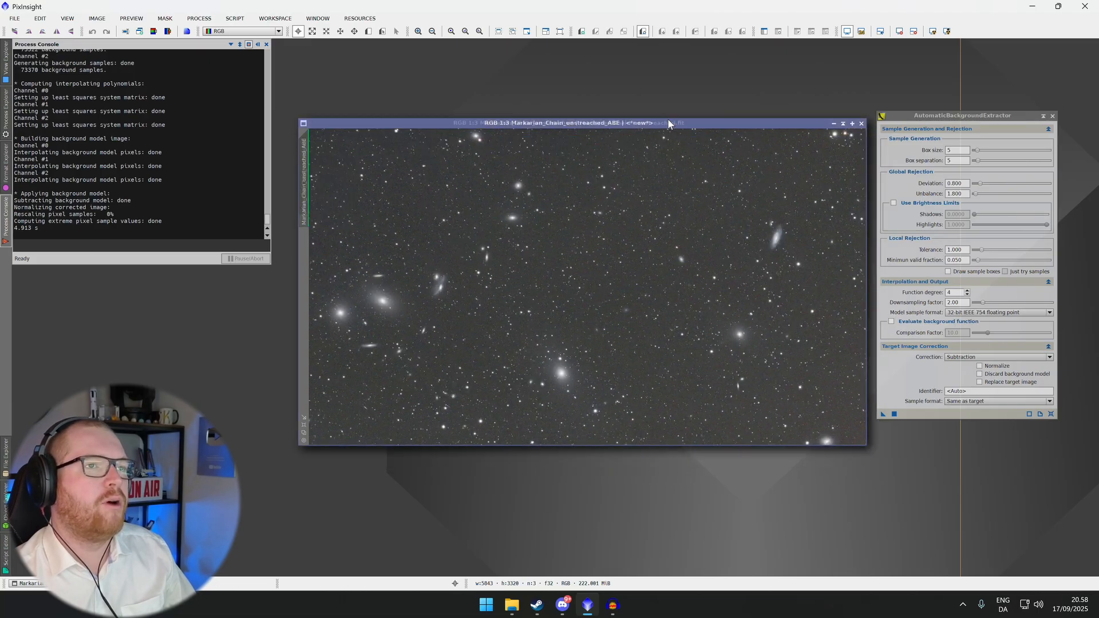
# Cycle between the corrected and original image windows to compare the gradient removal
pyautogui.hotkey('ctrl', 'pagedown')
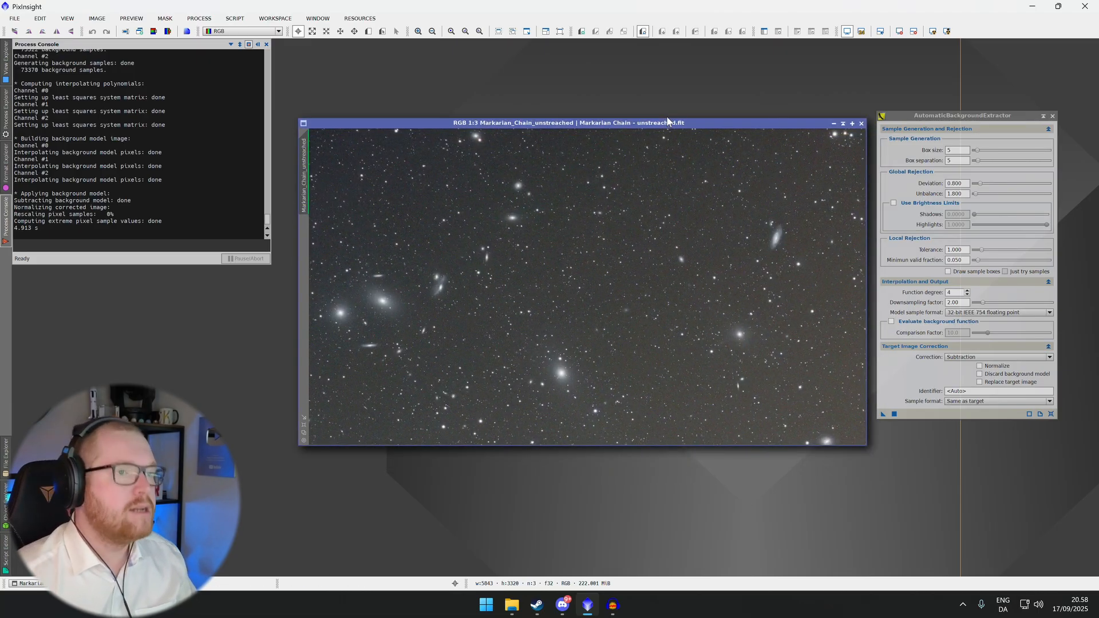
pyautogui.hotkey('ctrl', 'pagedown')
pyautogui.hotkey('ctrl', 'pagedown')
pyautogui.hotkey('ctrl', 'pagedown')
pyautogui.hotkey('ctrl', 'pagedown')
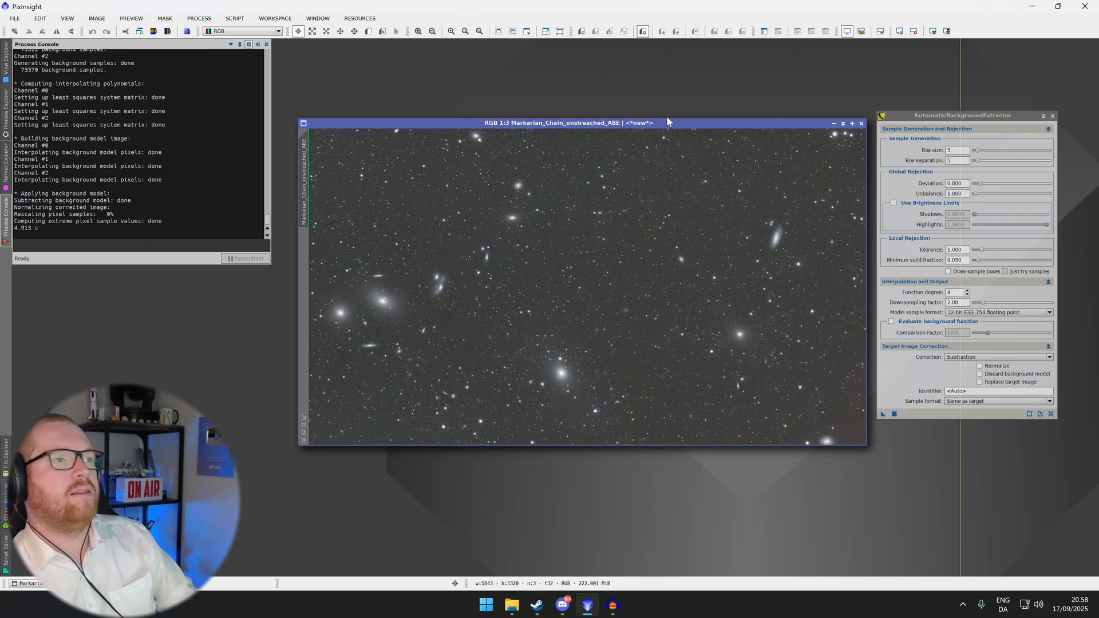
pyautogui.hotkey('ctrl', 'pagedown')
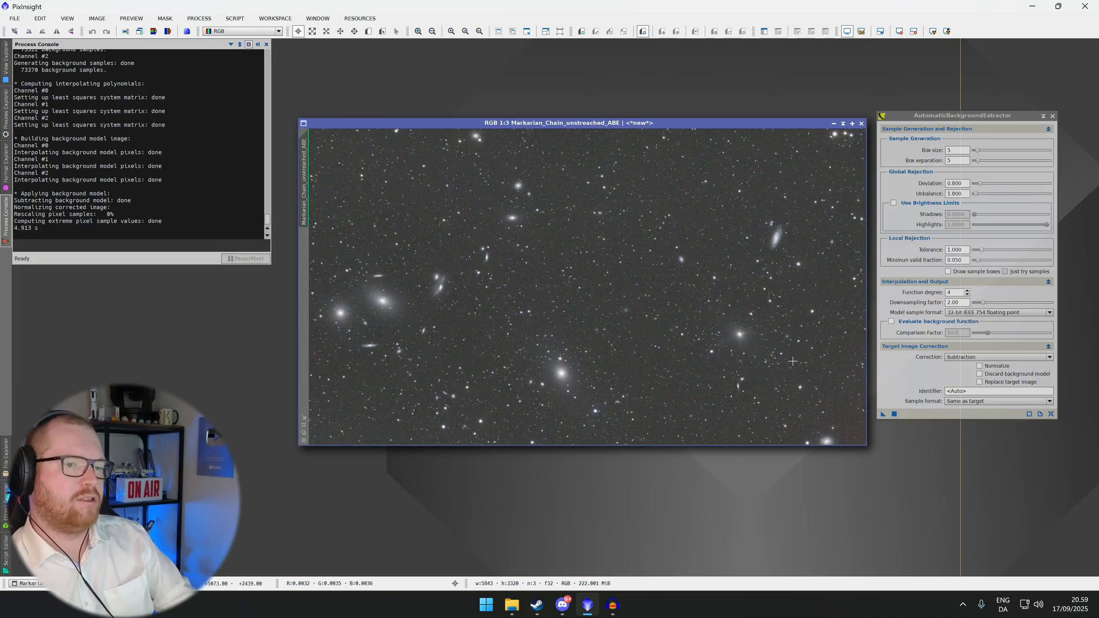
pyautogui.hotkey('ctrl', 'Tab')
pyautogui.hotkey('ctrl', 'Tab')
pyautogui.hotkey('ctrl', 'Tab')
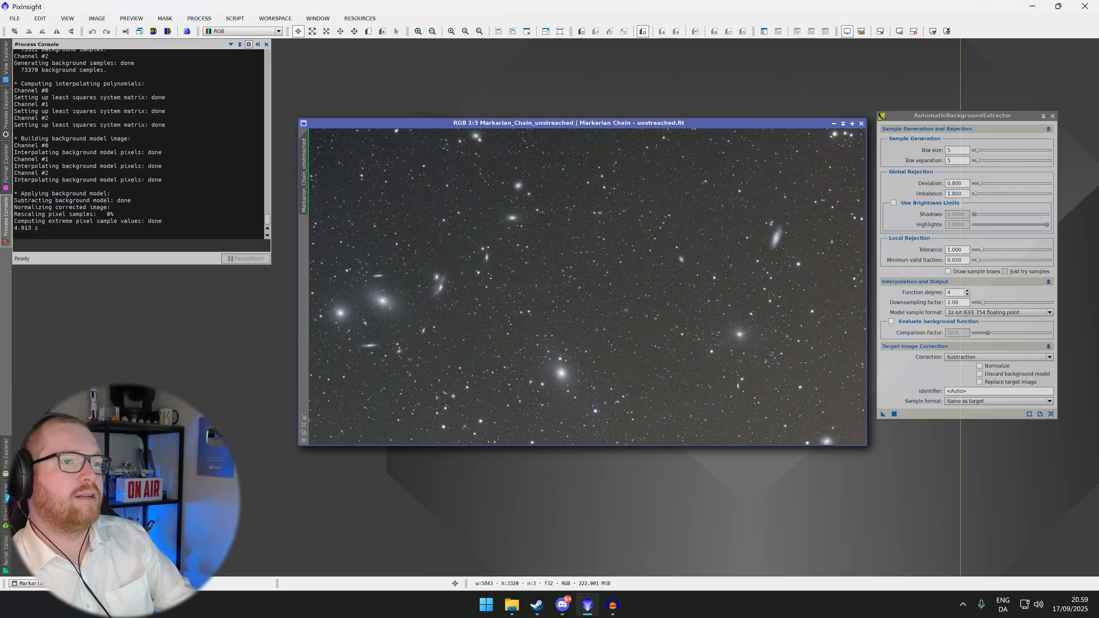
pyautogui.hotkey('ctrl', 'Tab')
pyautogui.hotkey('ctrl', 'Tab')
pyautogui.hotkey('ctrl', 'Tab')
pyautogui.hotkey('ctrl', 'Tab')
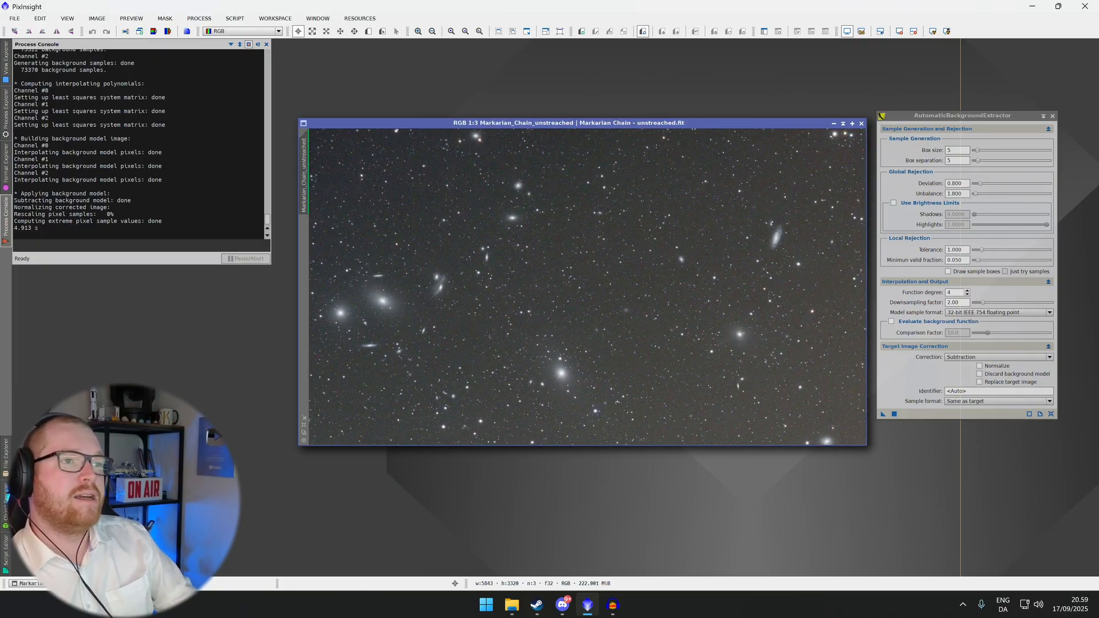
# Set the target image correction to Division and apply AutomaticBackgroundExtractor to the original Markarian Chain image
pyautogui.click(968, 356)
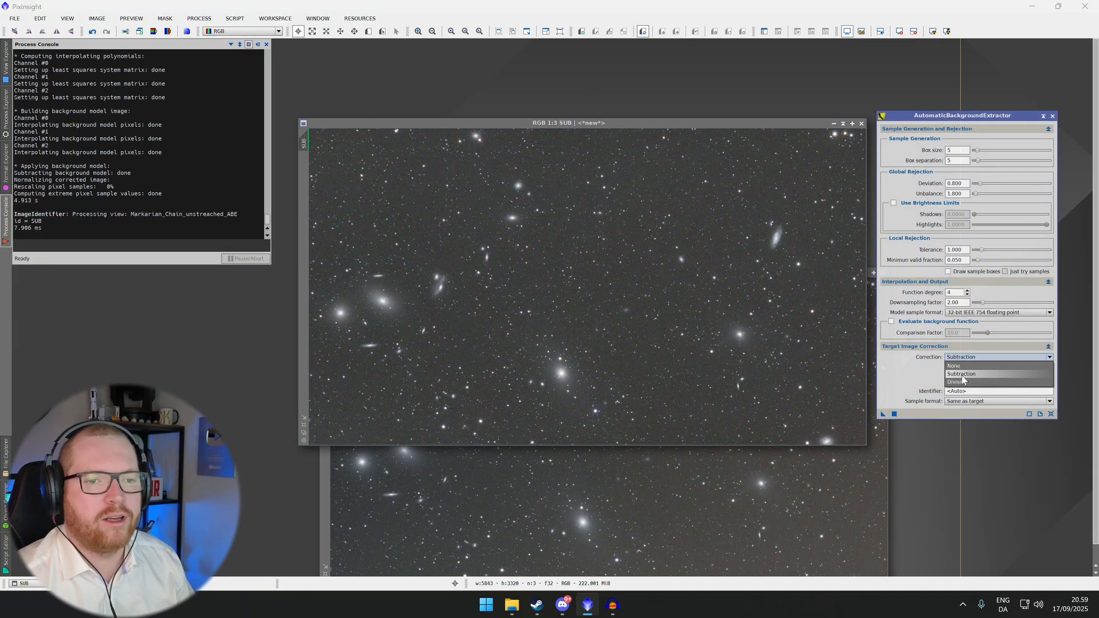
pyautogui.click(964, 381)
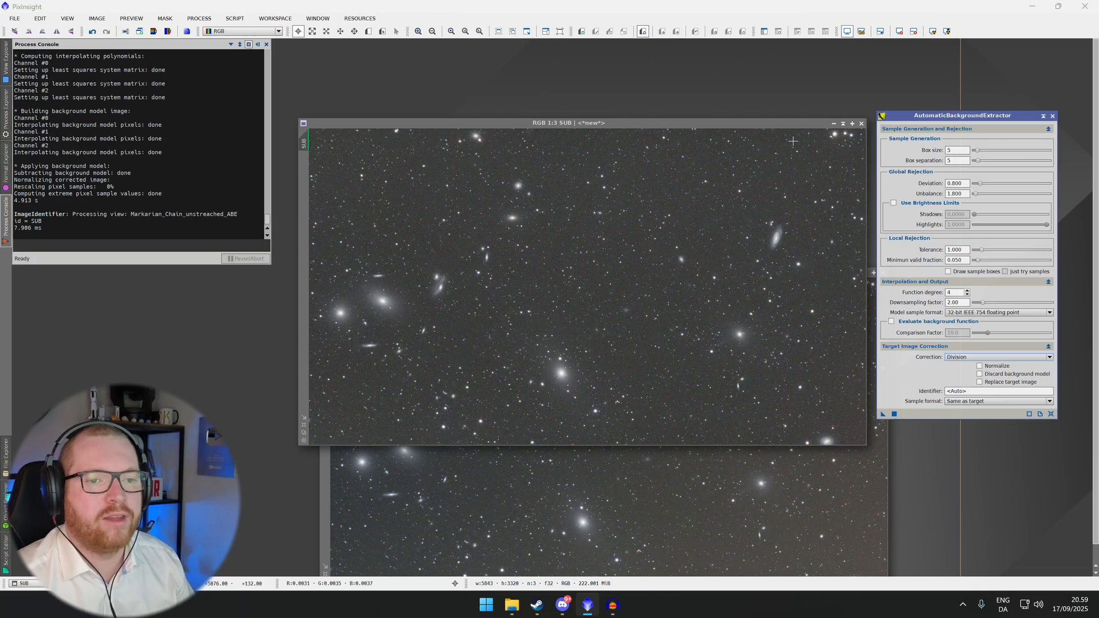
pyautogui.moveTo(789, 122); pyautogui.dragTo(555, 91)
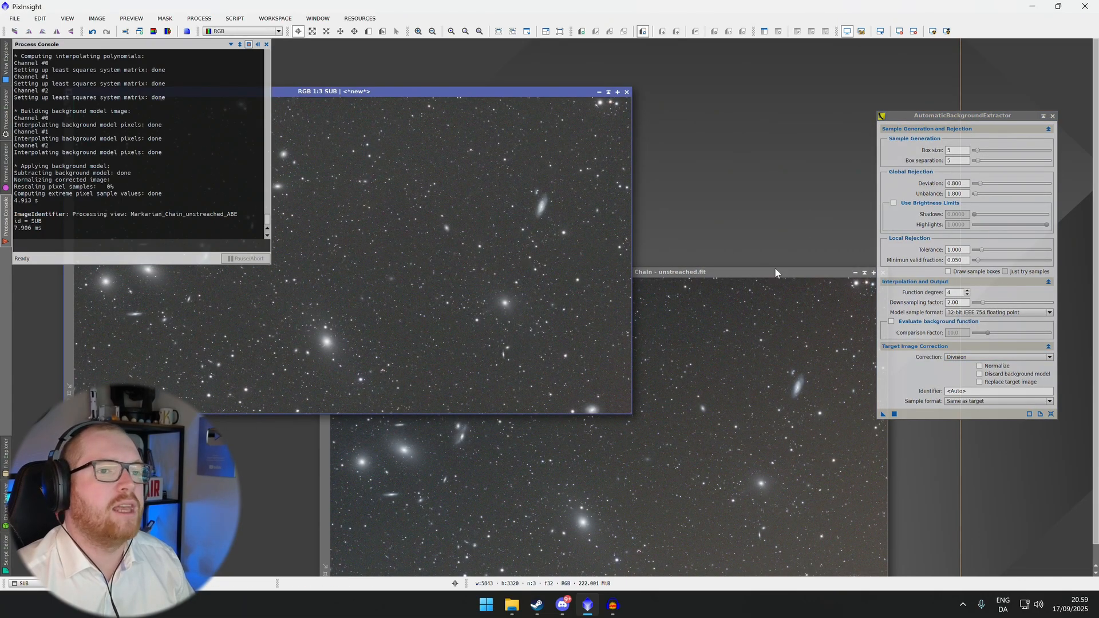
pyautogui.moveTo(774, 267); pyautogui.dragTo(730, 111)
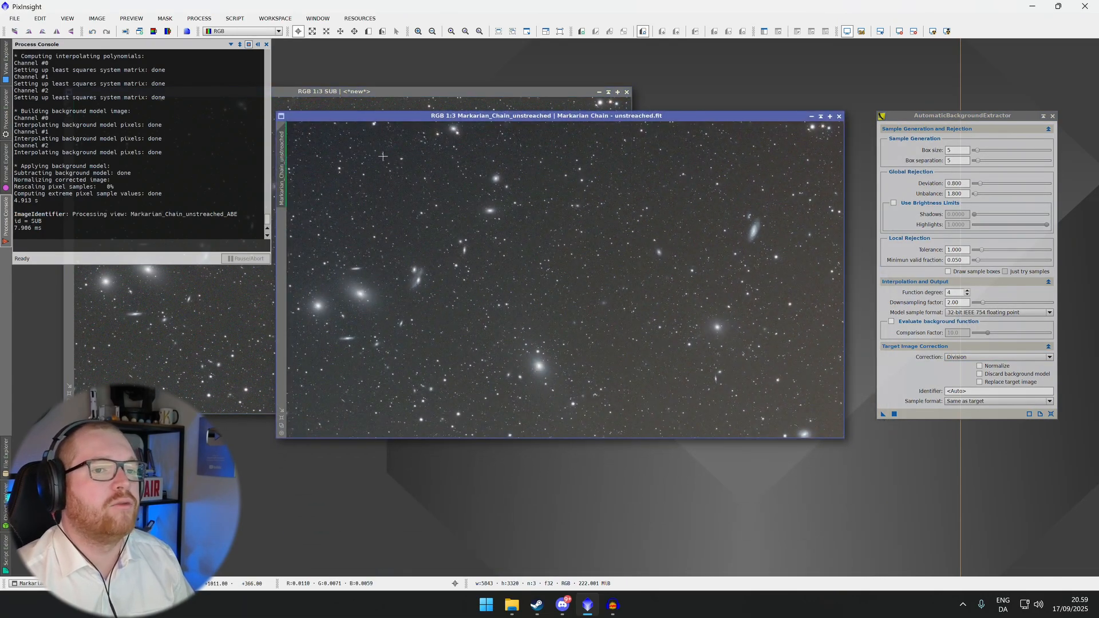
pyautogui.click(882, 414)
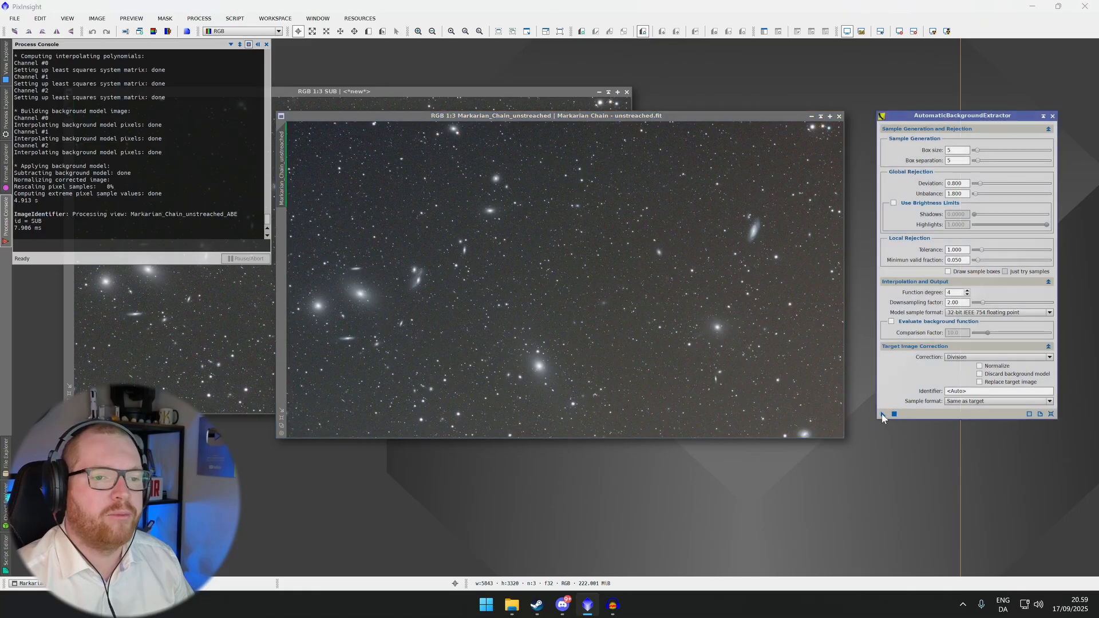
pyautogui.moveTo(689, 340); pyautogui.dragTo(690, 342)
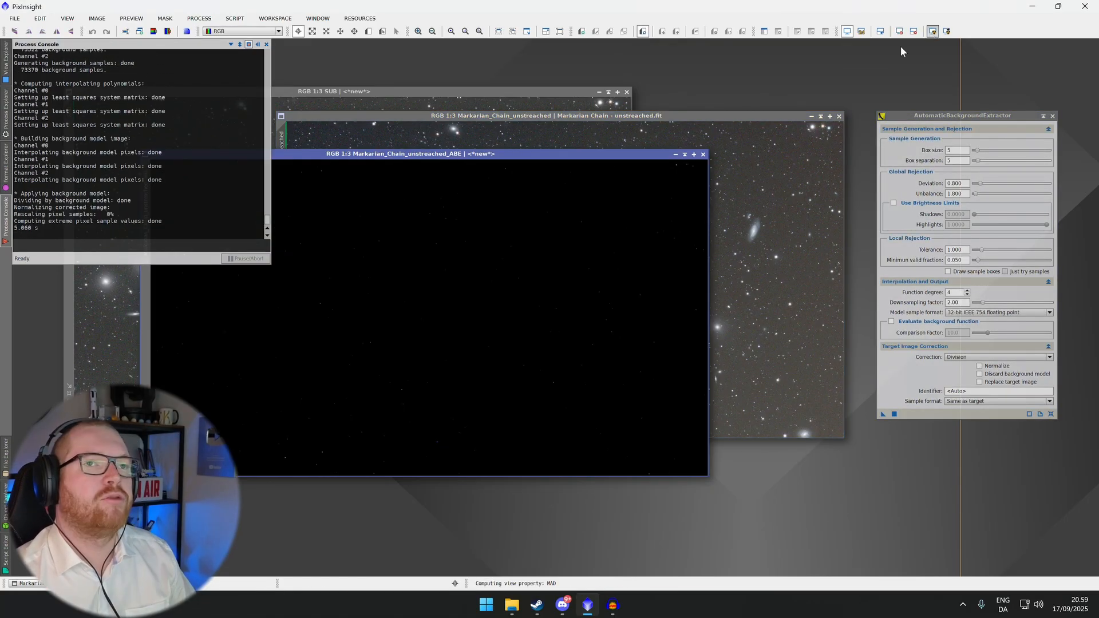
# Stack the SUB window over the division result and move the AutomaticBackgroundExtractor window aside
pyautogui.moveTo(522, 152); pyautogui.dragTo(706, 163)
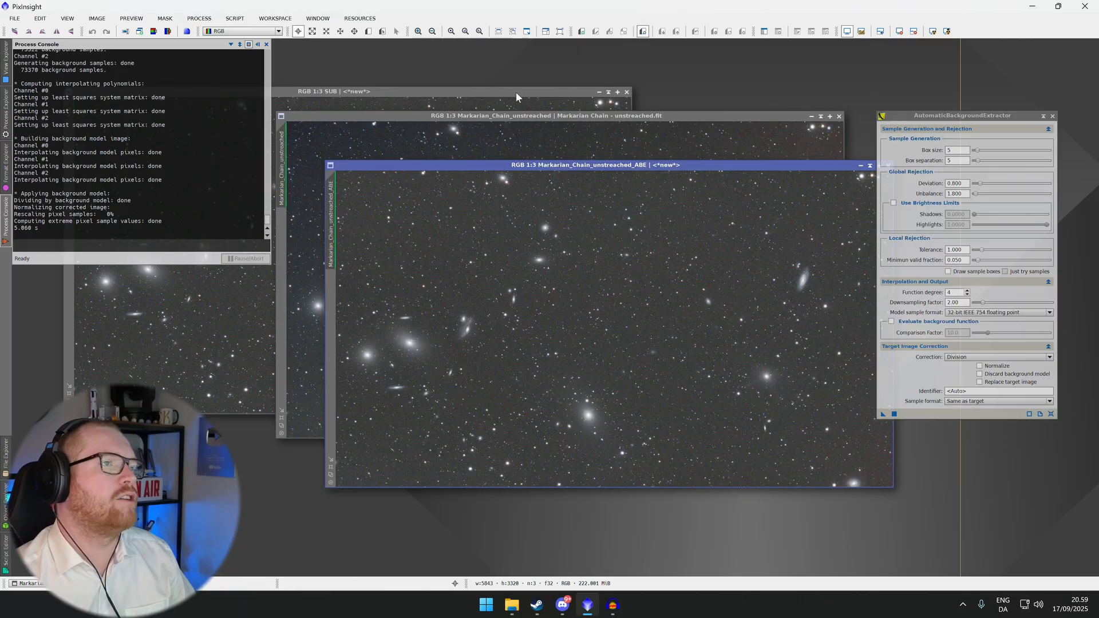
pyautogui.moveTo(516, 92); pyautogui.dragTo(776, 165)
pyautogui.moveTo(909, 114); pyautogui.dragTo(983, 122)
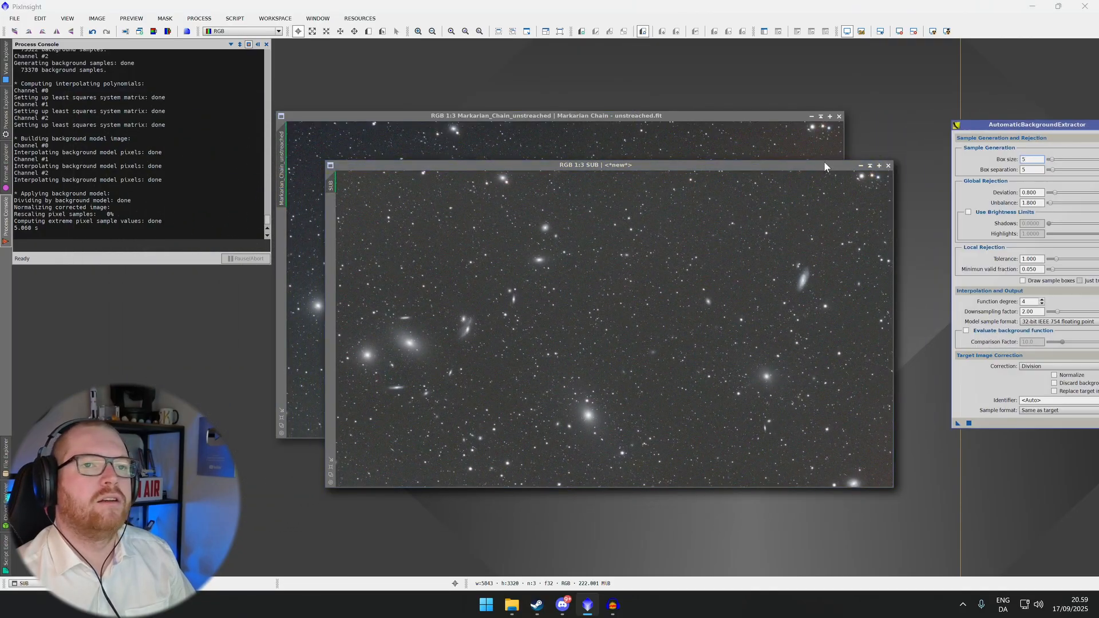
# Cycle between the SUB and division-corrected image windows to compare the two correction modes
pyautogui.hotkey('ctrl', 'Tab')
pyautogui.hotkey('ctrl', 'Tab')
pyautogui.hotkey('ctrl', 'Tab')
pyautogui.hotkey('ctrl', 'Tab')
pyautogui.hotkey('ctrl', 'Tab')
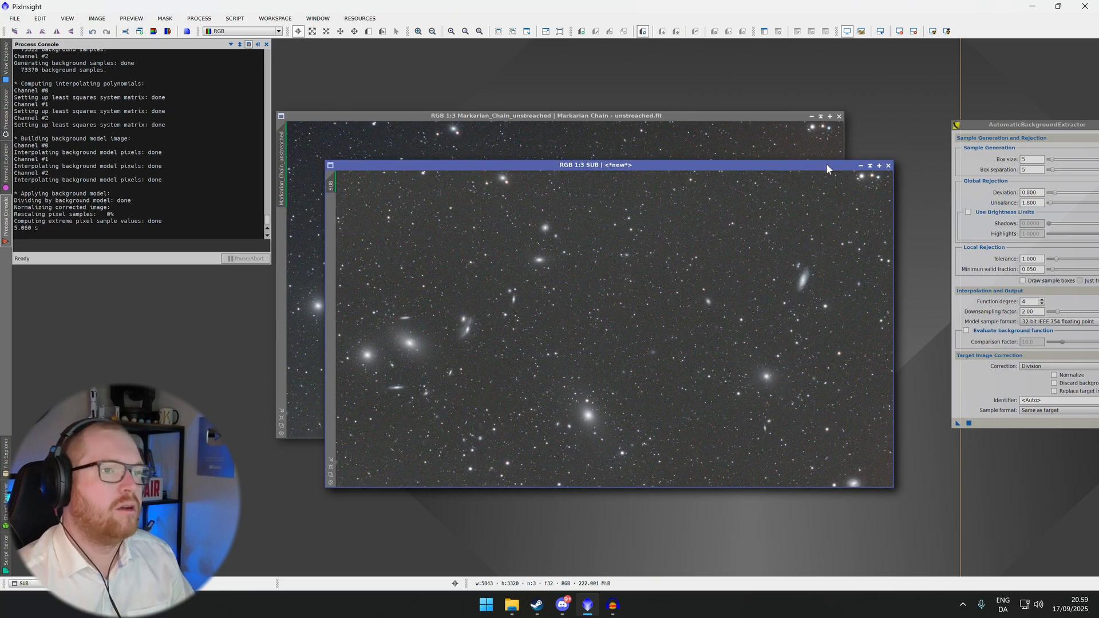
pyautogui.hotkey('ctrl', 'Tab')
pyautogui.hotkey('ctrl', 'Tab')
pyautogui.hotkey('ctrl', 'Tab')
pyautogui.hotkey('ctrl', 'Tab')
pyautogui.hotkey('ctrl', 'Tab')
pyautogui.hotkey('ctrl', 'Tab')
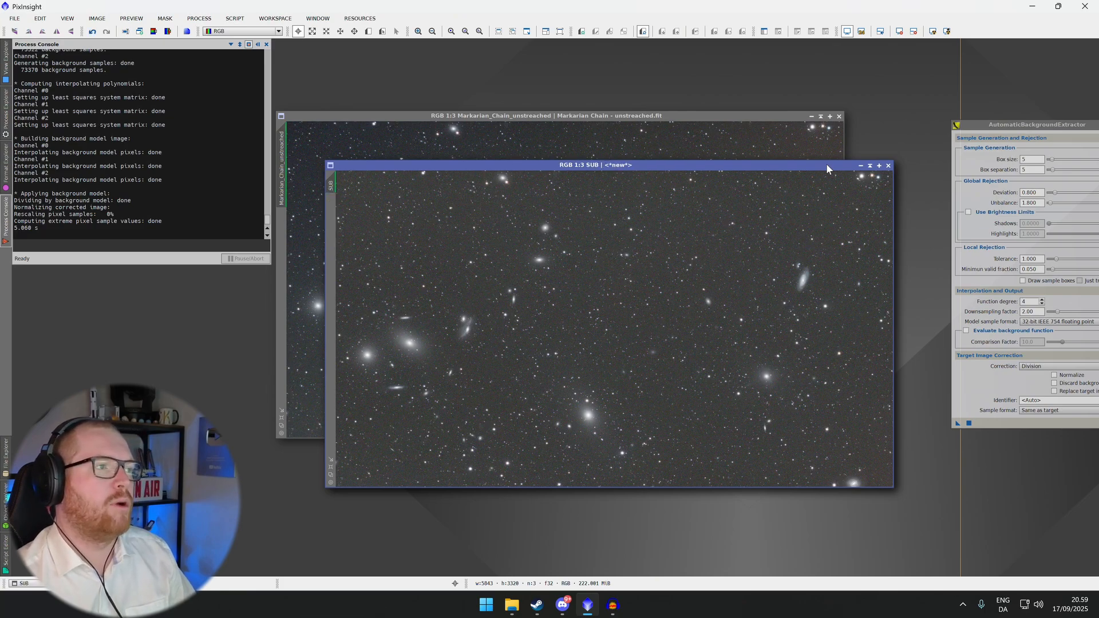
pyautogui.hotkey('ctrl', 'Tab')
pyautogui.hotkey('ctrl', 'Tab')
pyautogui.hotkey('ctrl', 'Tab')
pyautogui.hotkey('ctrl', 'Tab')
pyautogui.hotkey('ctrl', 'Tab')
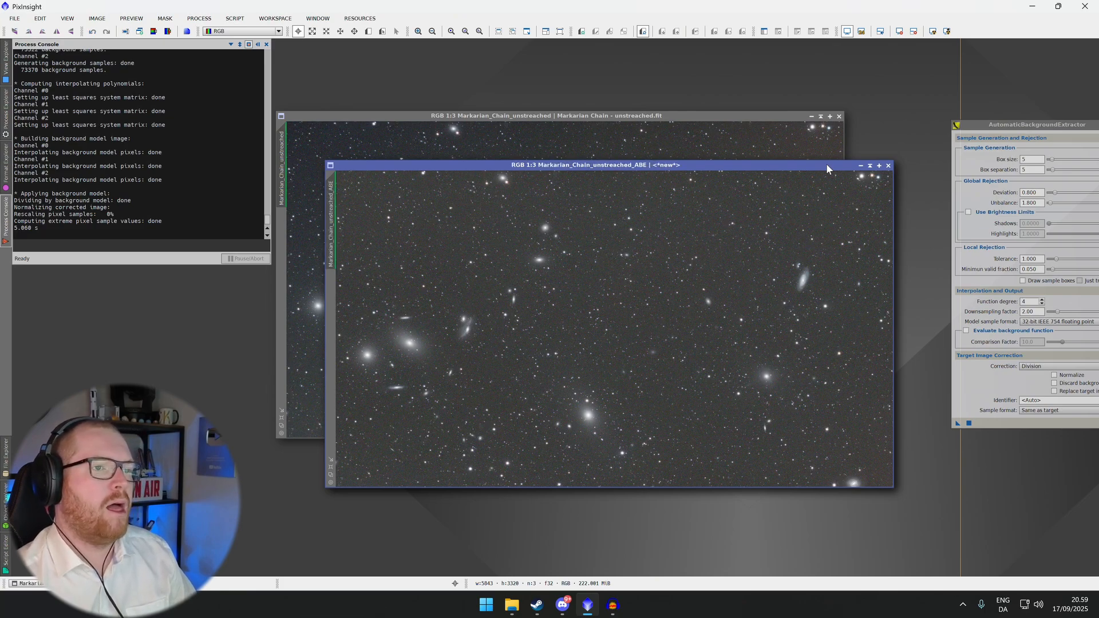
pyautogui.hotkey('ctrl', 'Tab')
pyautogui.hotkey('ctrl', 'Tab')
pyautogui.hotkey('ctrl', 'Tab')
pyautogui.hotkey('ctrl', 'Tab')
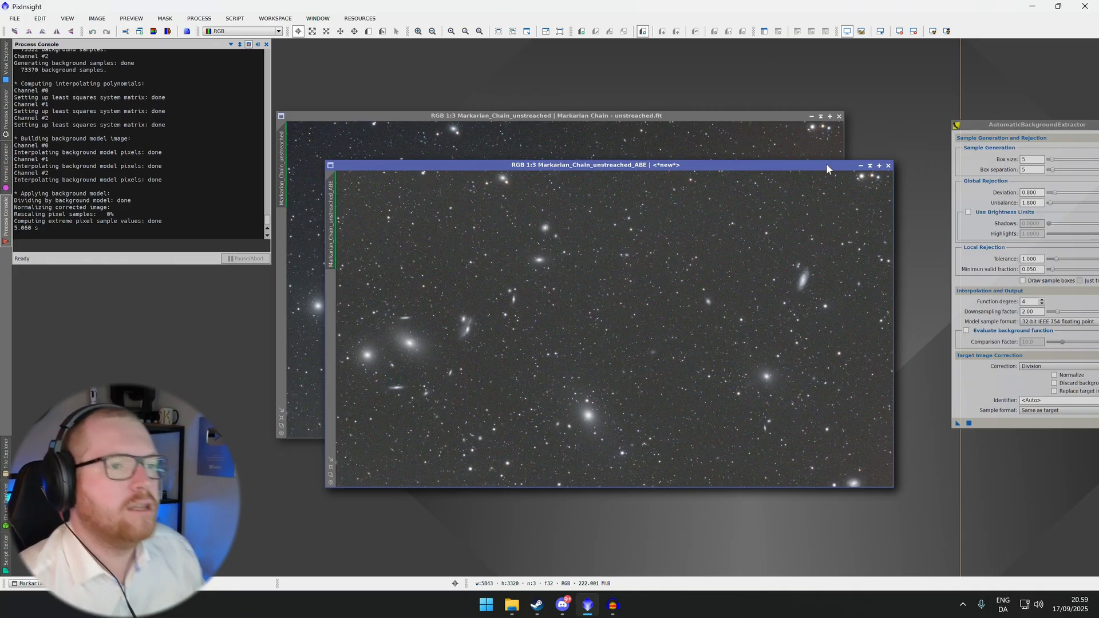
pyautogui.hotkey('ctrl', 'Tab')
pyautogui.hotkey('ctrl', 'Tab')
pyautogui.hotkey('ctrl', 'Tab')
pyautogui.hotkey('ctrl', 'Tab')
pyautogui.hotkey('ctrl', 'Tab')
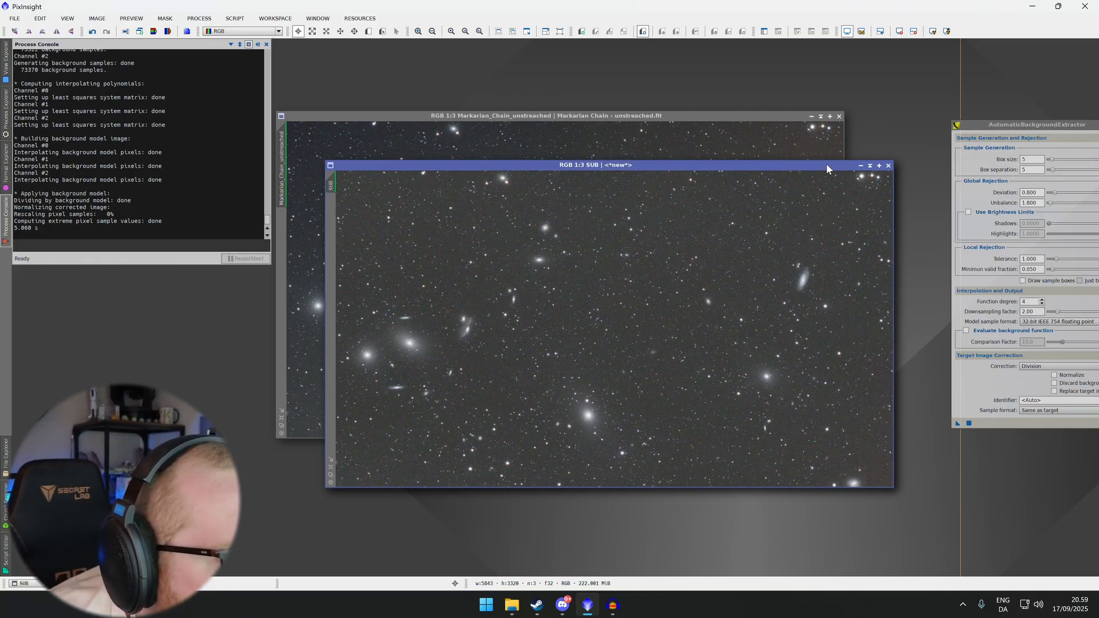
pyautogui.hotkey('ctrl', 'Tab')
pyautogui.hotkey('ctrl', 'Tab')
pyautogui.hotkey('ctrl', 'Tab')
pyautogui.hotkey('ctrl', 'Tab')
pyautogui.hotkey('ctrl', 'Tab')
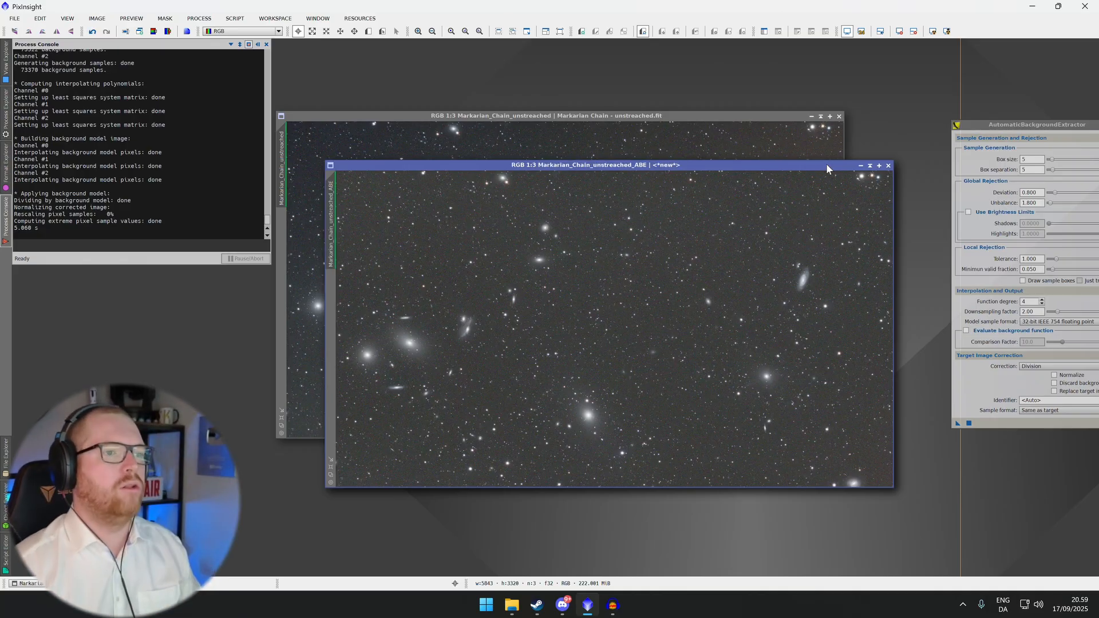
pyautogui.hotkey('ctrl', 'Tab')
pyautogui.hotkey('ctrl', 'Tab')
pyautogui.hotkey('ctrl', 'Tab')
pyautogui.hotkey('ctrl', 'Tab')
pyautogui.hotkey('ctrl', 'Tab')
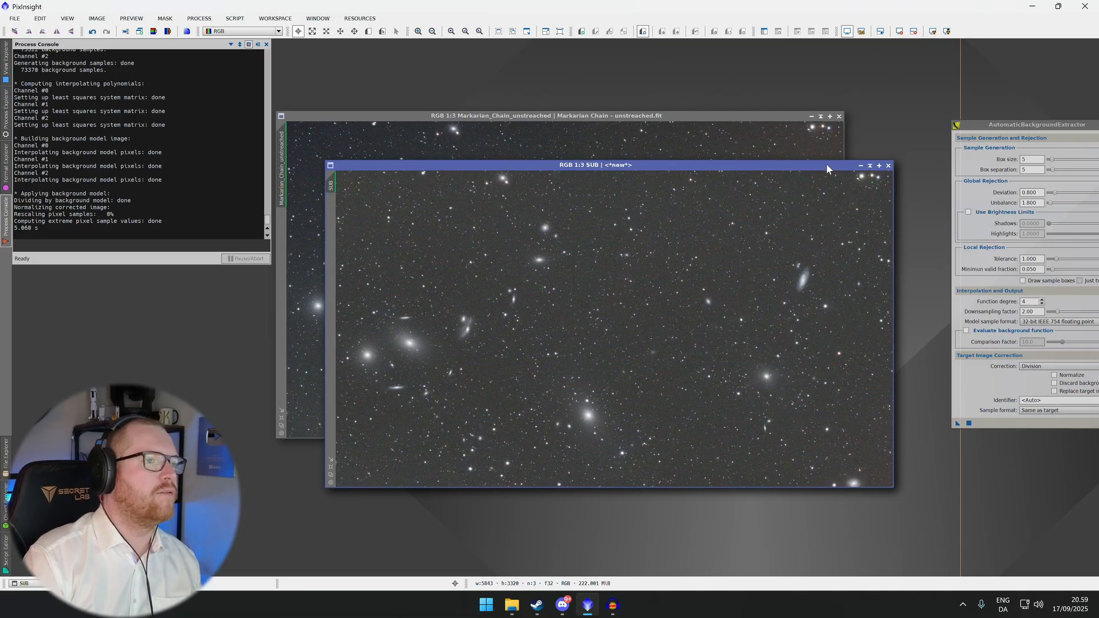
pyautogui.hotkey('ctrl', 'Tab')
pyautogui.hotkey('ctrl', 'Tab')
pyautogui.hotkey('ctrl', 'Tab')
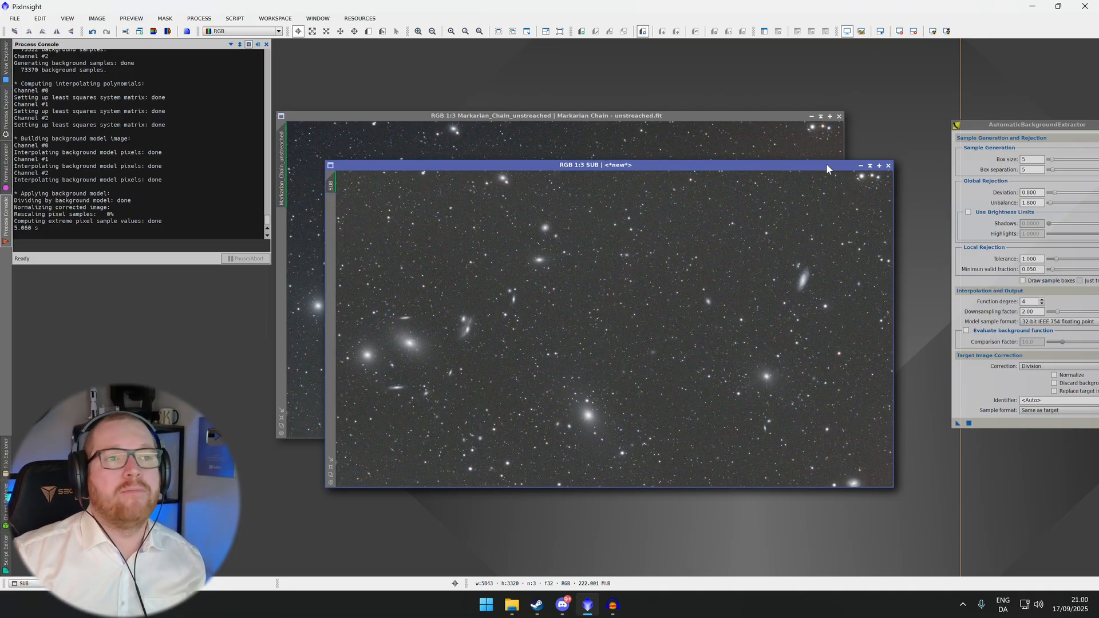
# Close the SUB and division-corrected image windows and the AutomaticBackgroundExtractor process window
pyautogui.moveTo(826, 164); pyautogui.dragTo(795, 196)
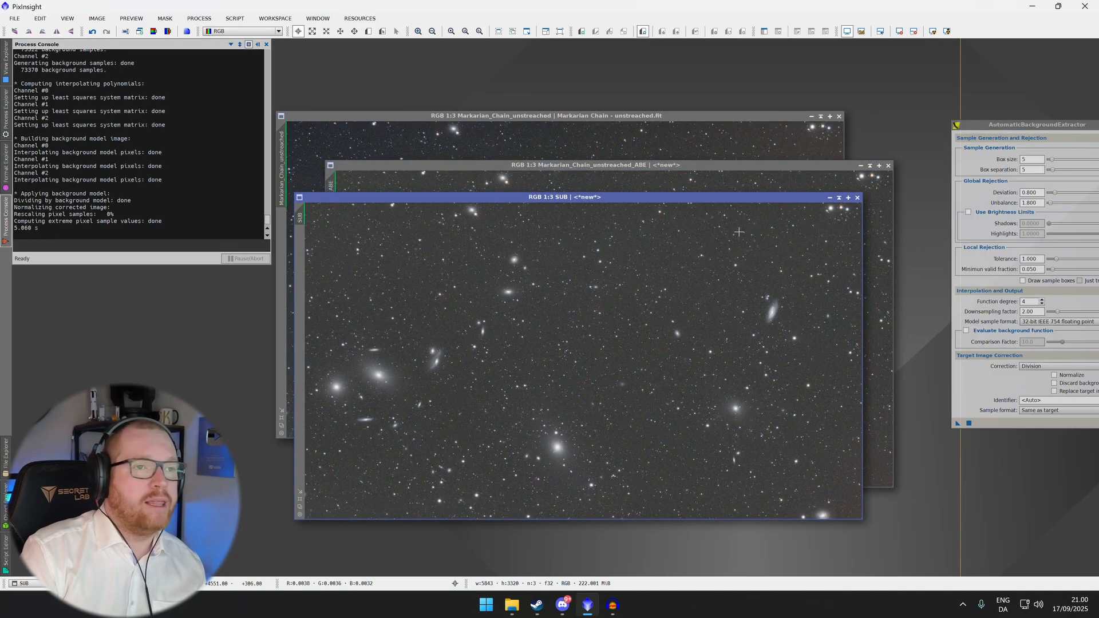
pyautogui.click(857, 197)
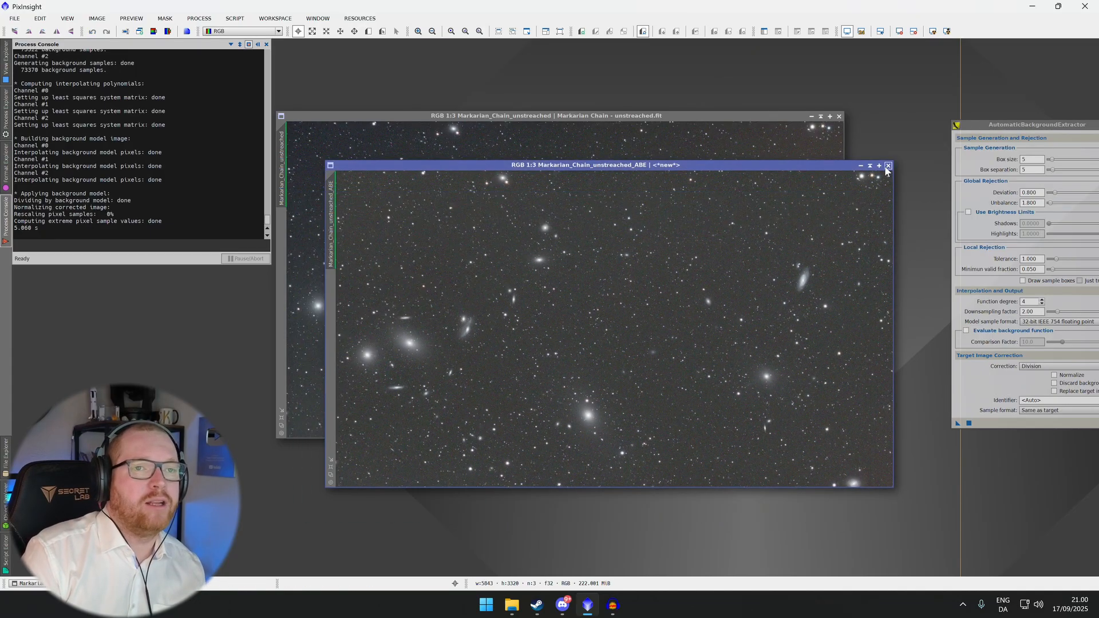
pyautogui.click(888, 165)
pyautogui.moveTo(1033, 123); pyautogui.dragTo(942, 138)
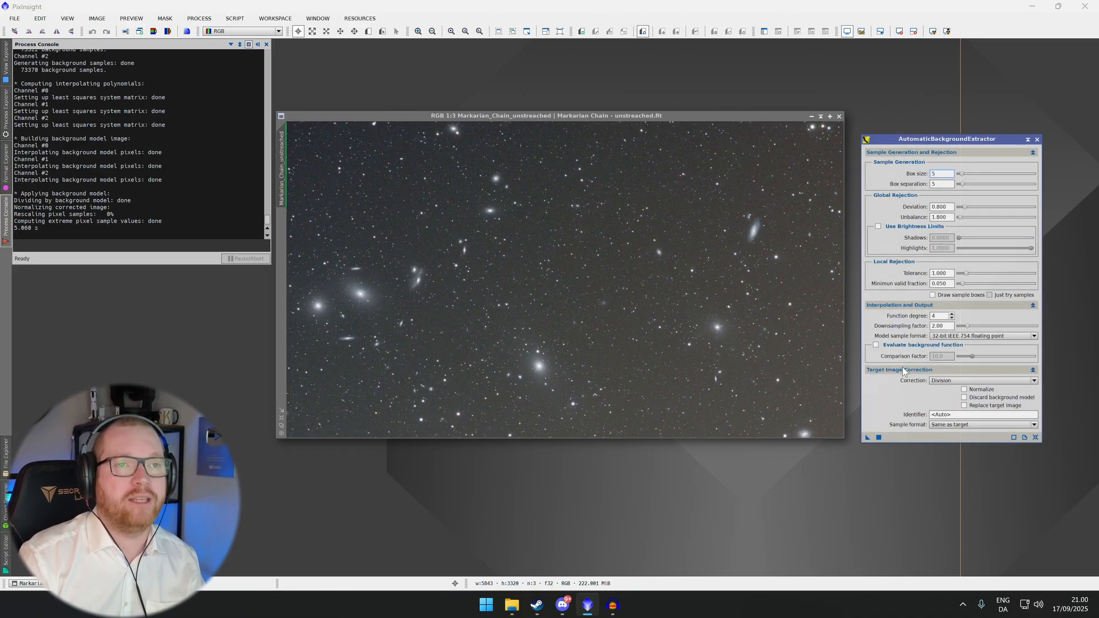
pyautogui.click(1038, 139)
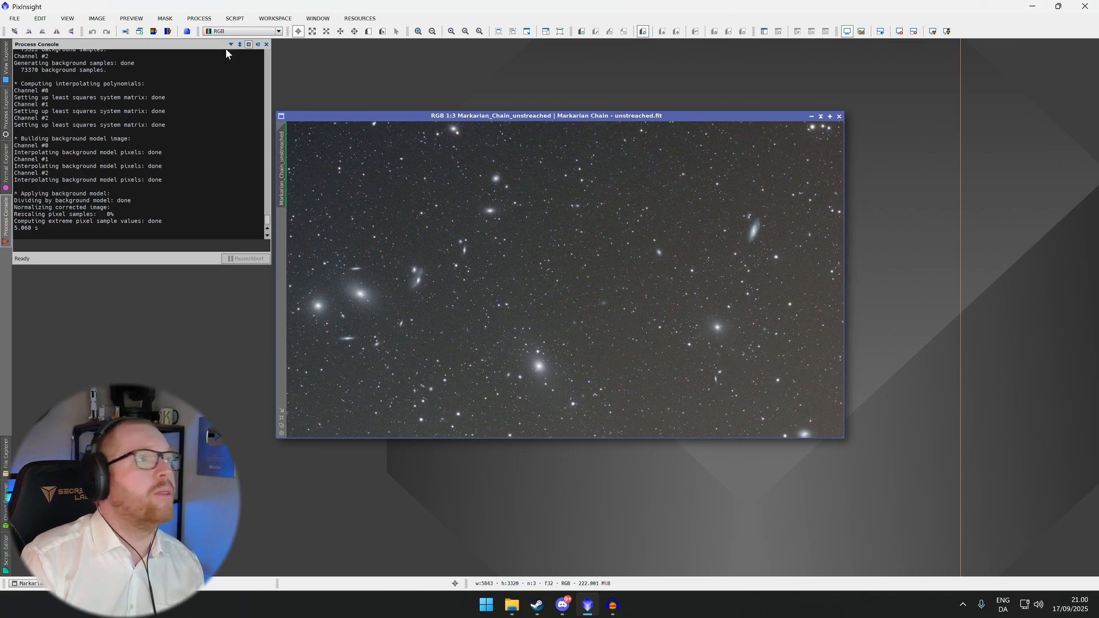
# Open the DynamicBackgroundExtraction process from the background modelization processes
pyautogui.click(243, 19)
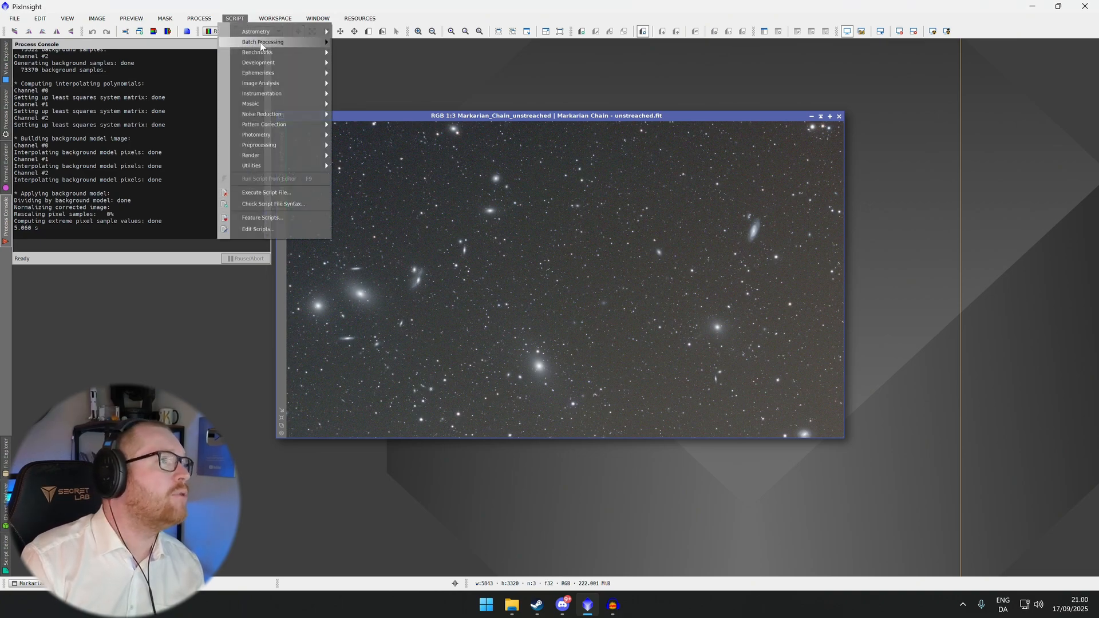
pyautogui.moveTo(204, 17)
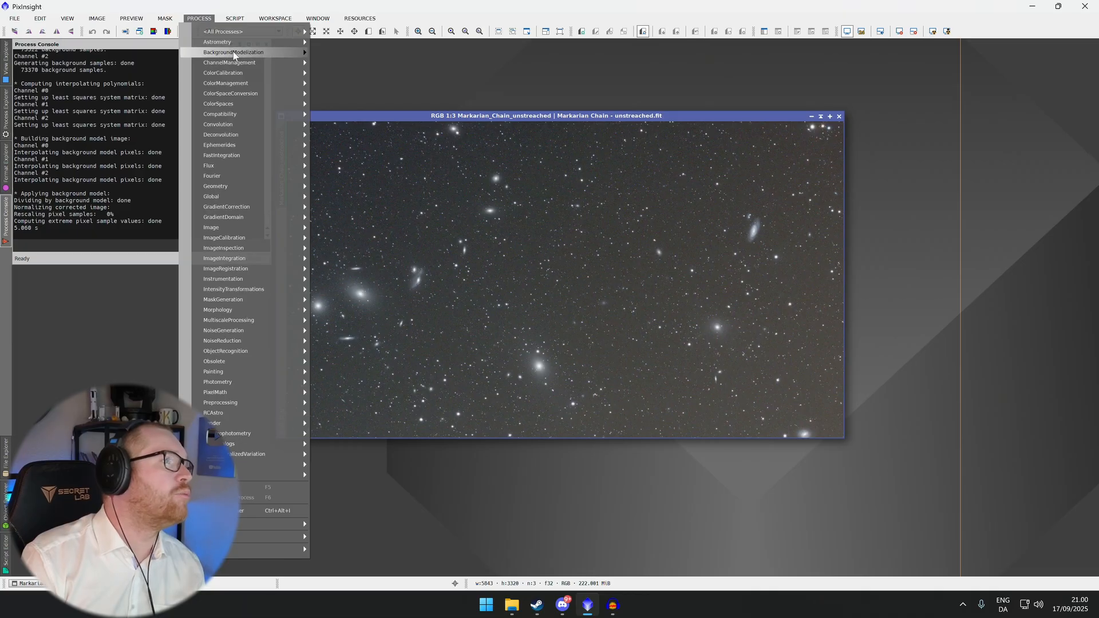
pyautogui.moveTo(240, 53)
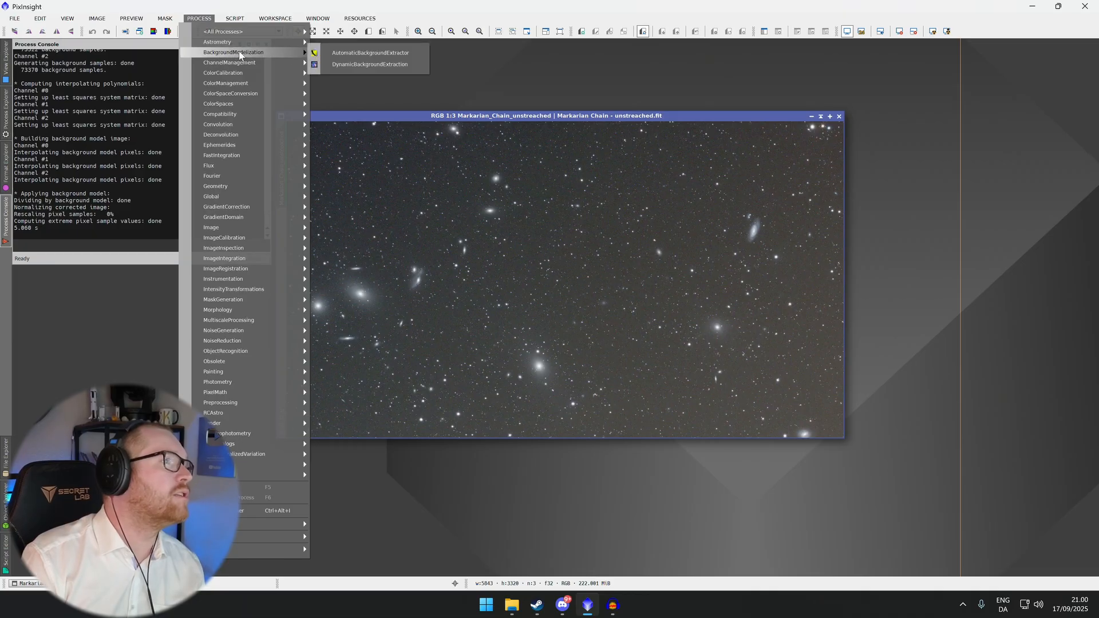
pyautogui.click(369, 64)
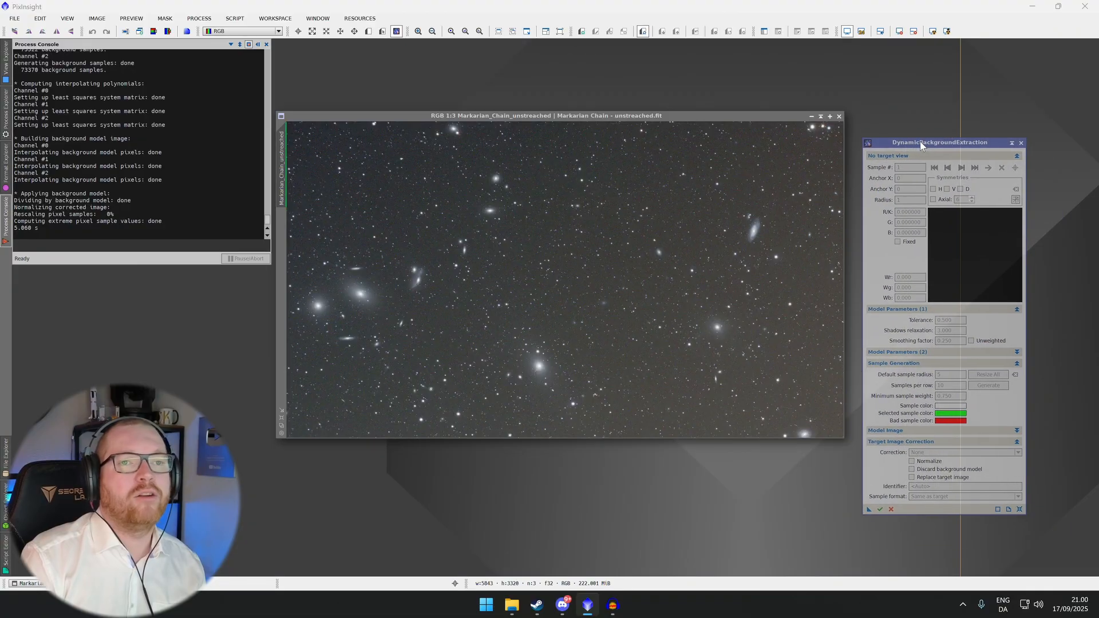
# Arrange the image and DynamicBackgroundExtraction windows side by side and initialize the process on the Markarian Chain image
pyautogui.moveTo(920, 142); pyautogui.dragTo(919, 115)
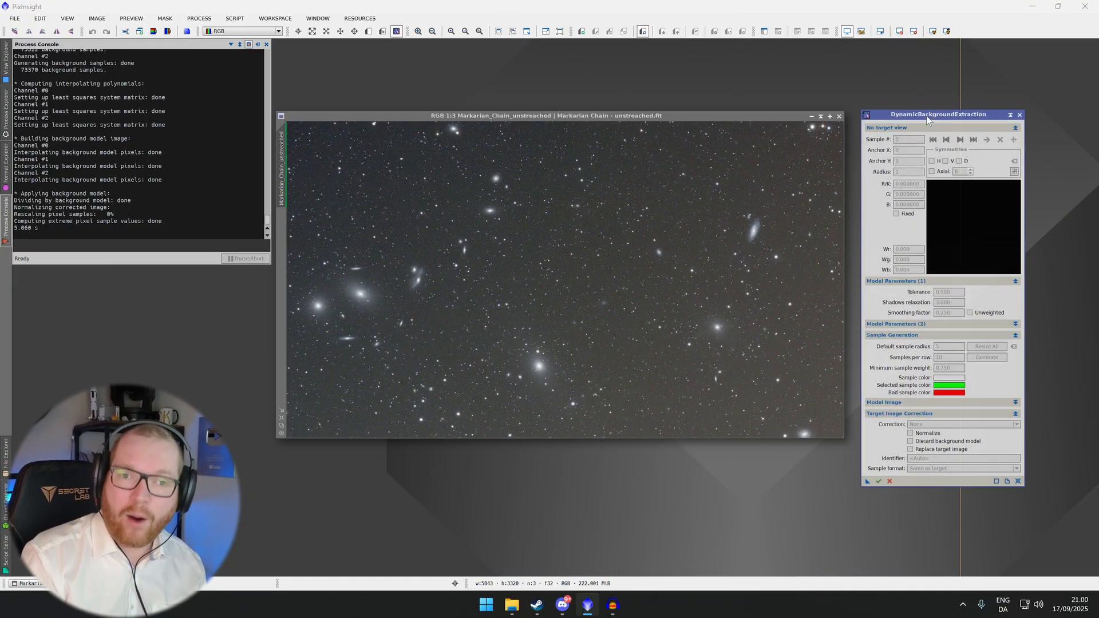
pyautogui.moveTo(779, 116); pyautogui.dragTo(791, 98)
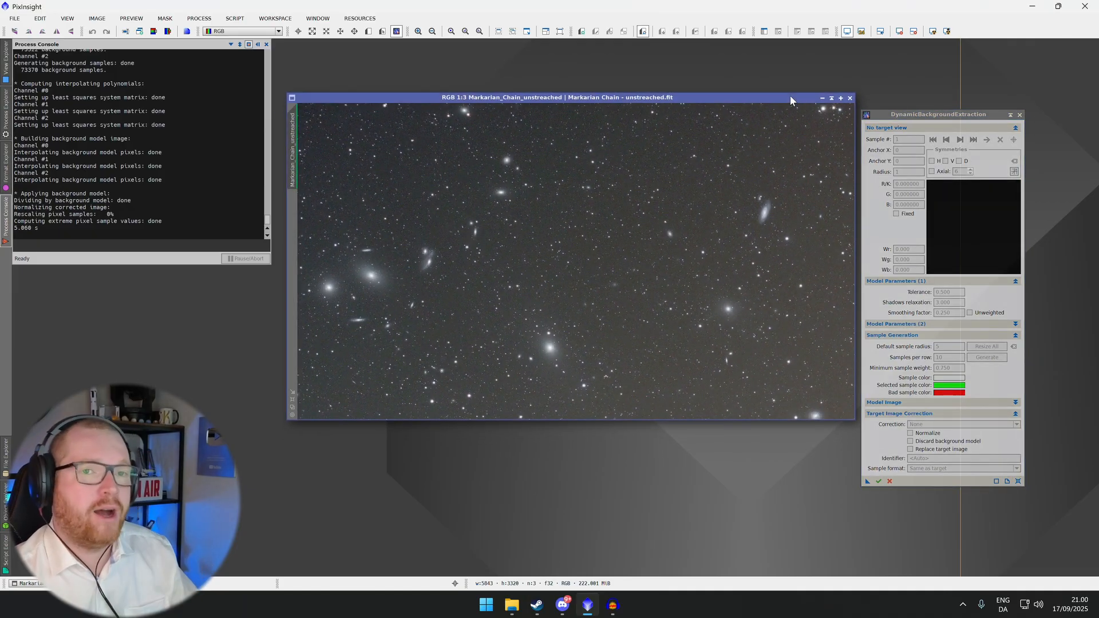
pyautogui.moveTo(888, 116); pyautogui.dragTo(894, 98)
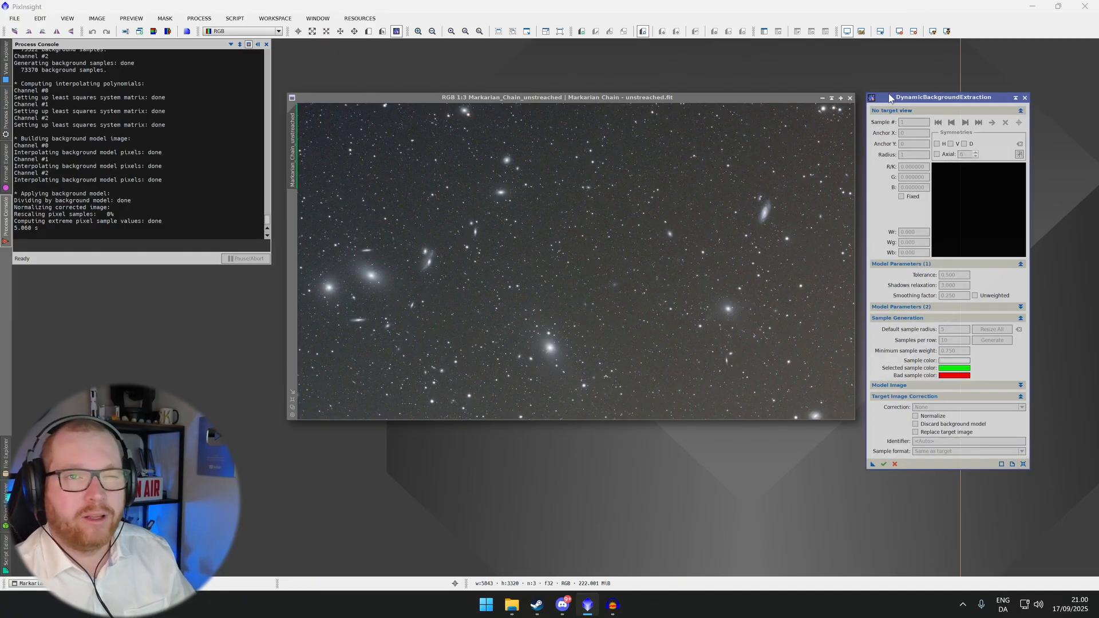
pyautogui.click(801, 98)
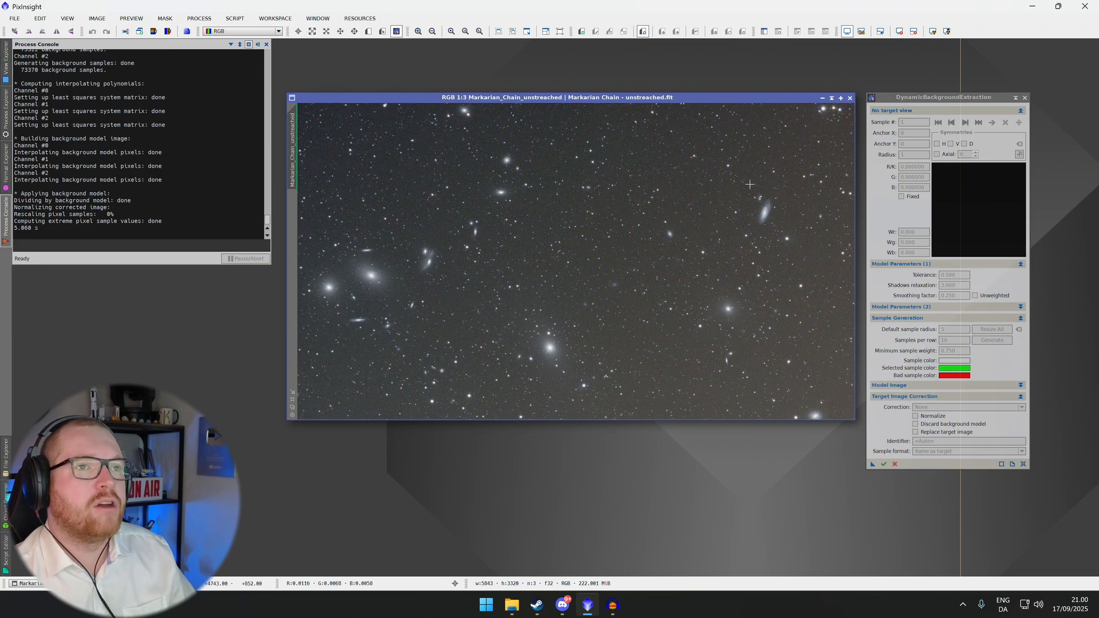
pyautogui.click(591, 261)
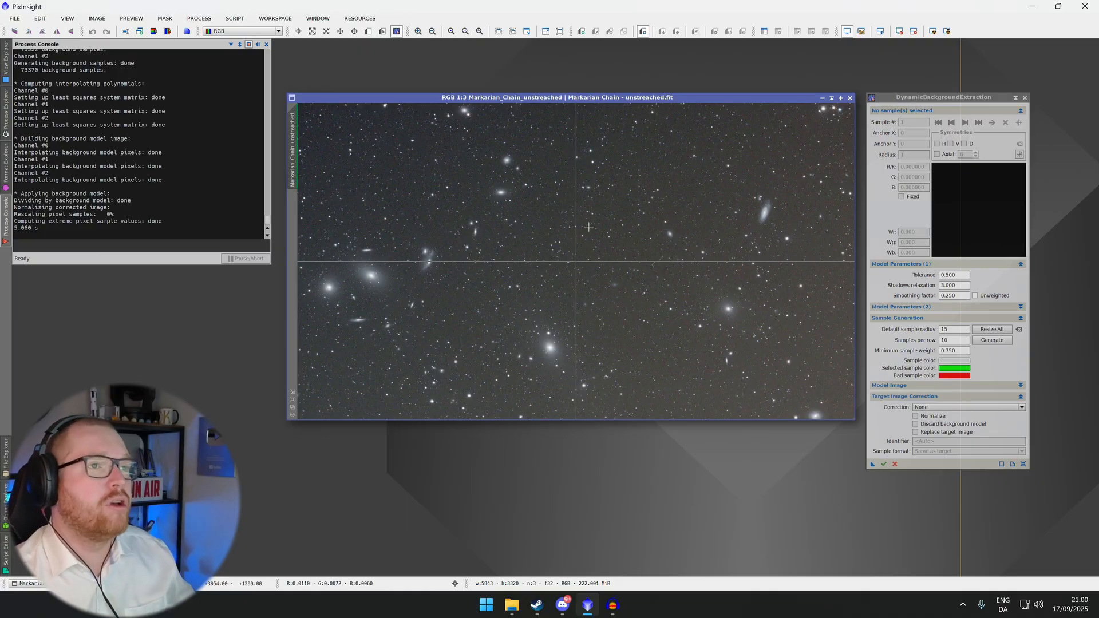
# Zoom in and place a background sample in a star-free patch, repositioning it away from stars
pyautogui.scroll(4, 618, 241)
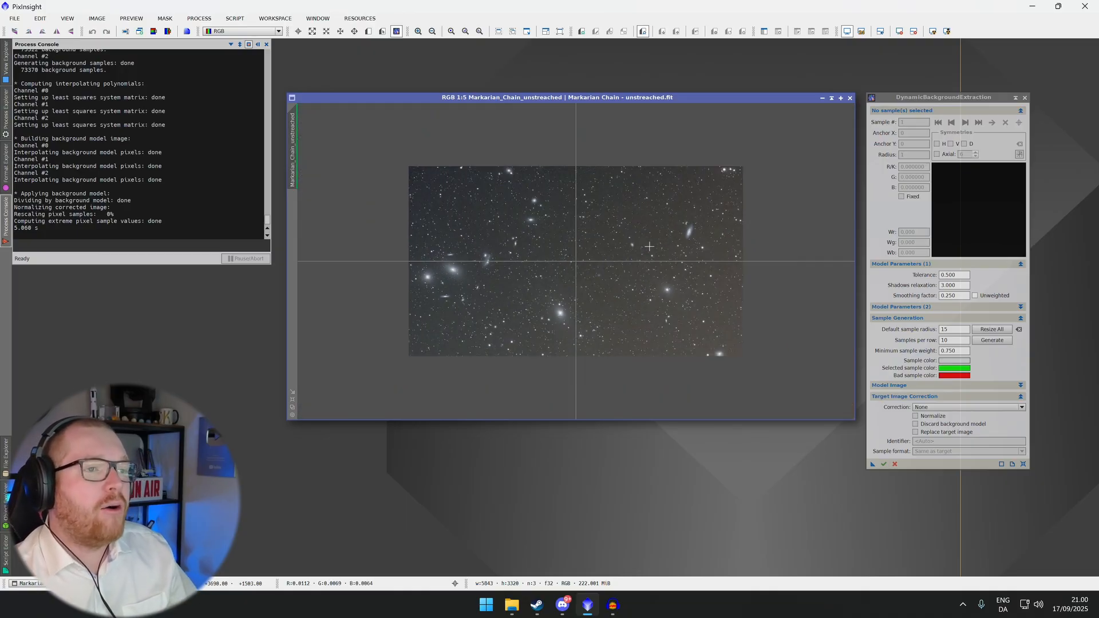
pyautogui.click(529, 254)
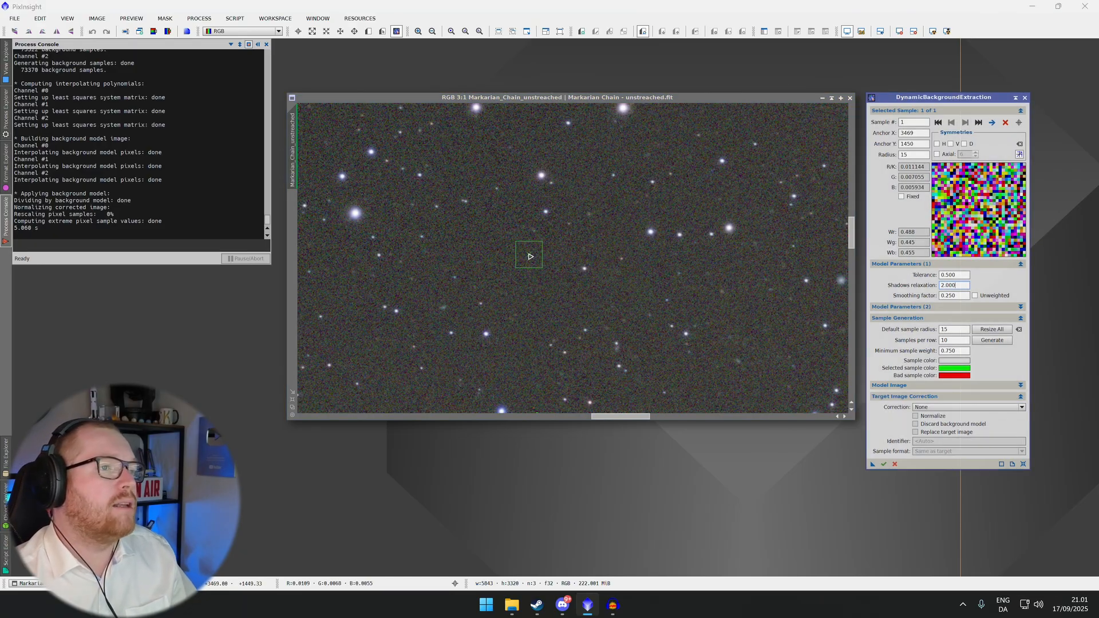
pyautogui.moveTo(530, 257); pyautogui.dragTo(586, 271)
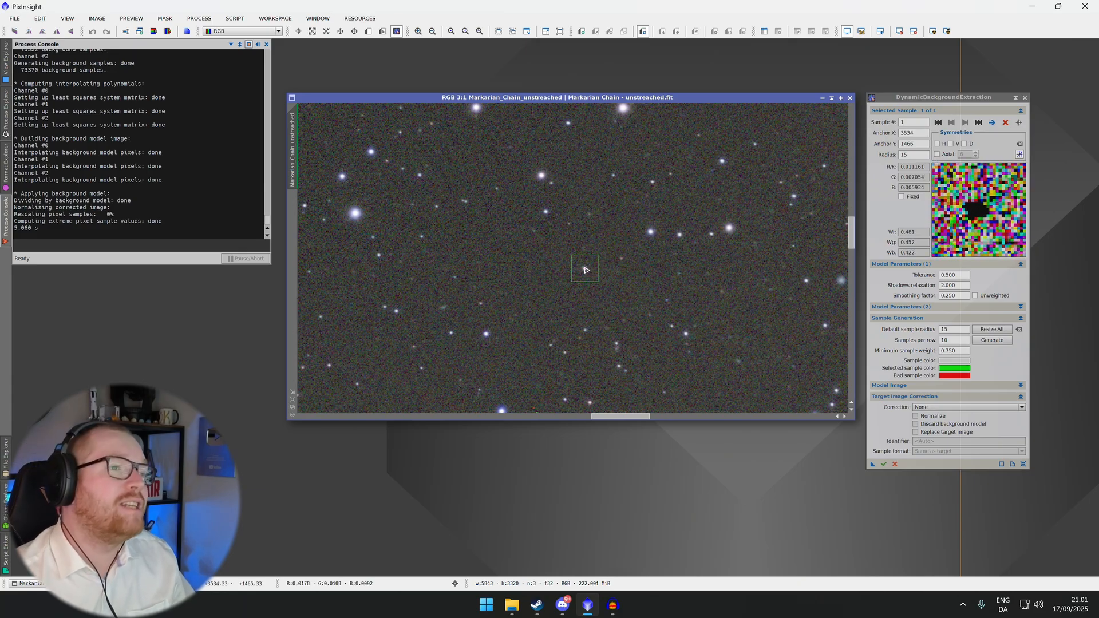
pyautogui.moveTo(586, 269); pyautogui.dragTo(586, 269)
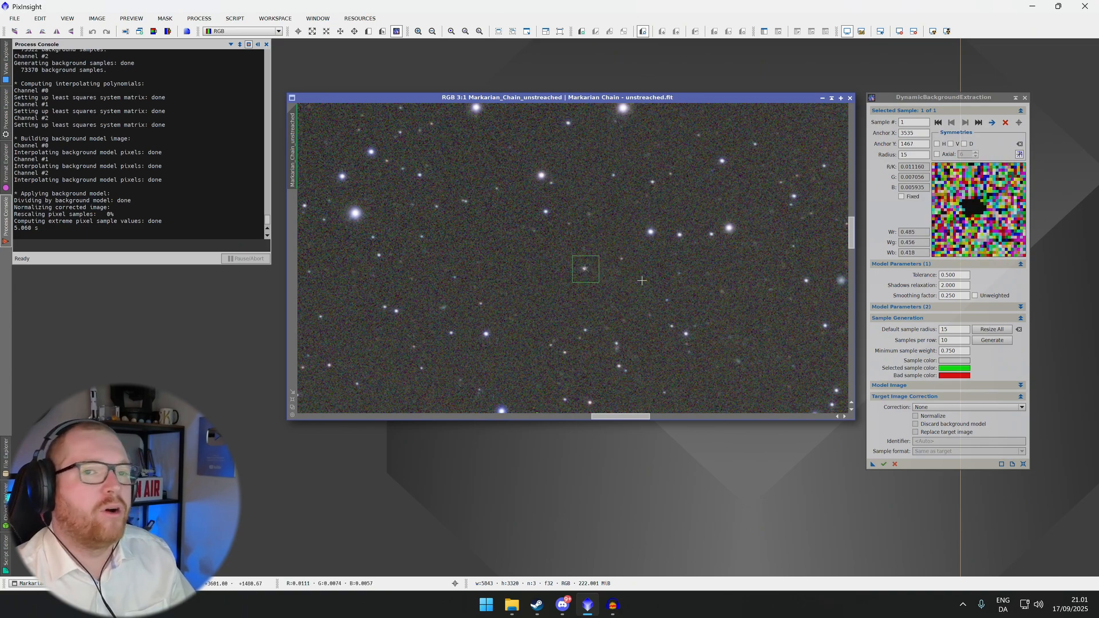
pyautogui.moveTo(585, 271); pyautogui.dragTo(595, 278)
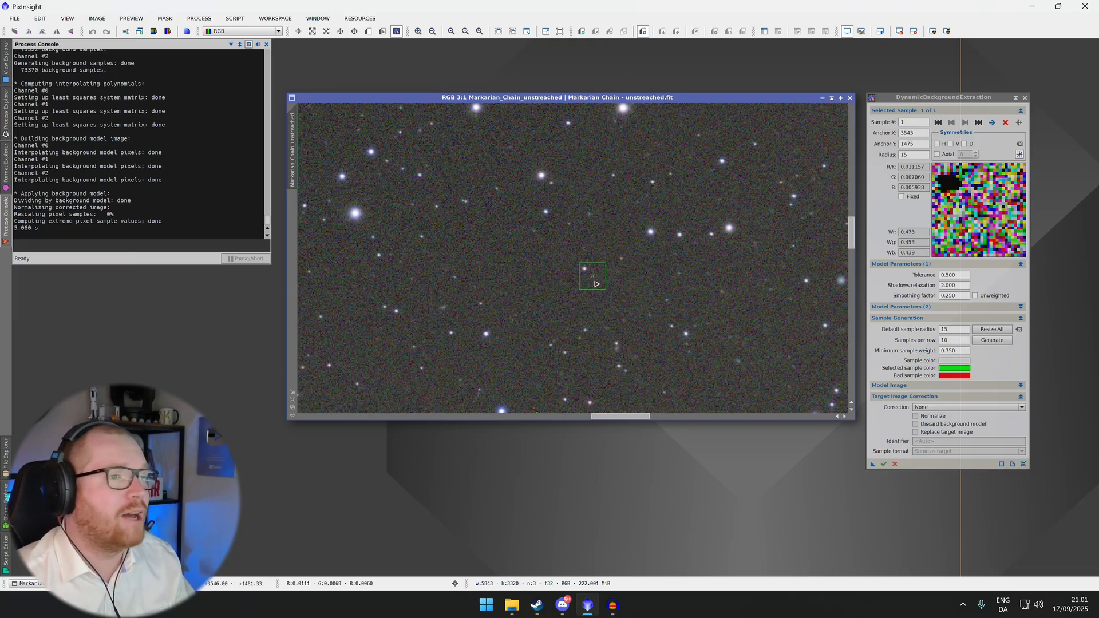
pyautogui.moveTo(595, 280); pyautogui.dragTo(547, 284)
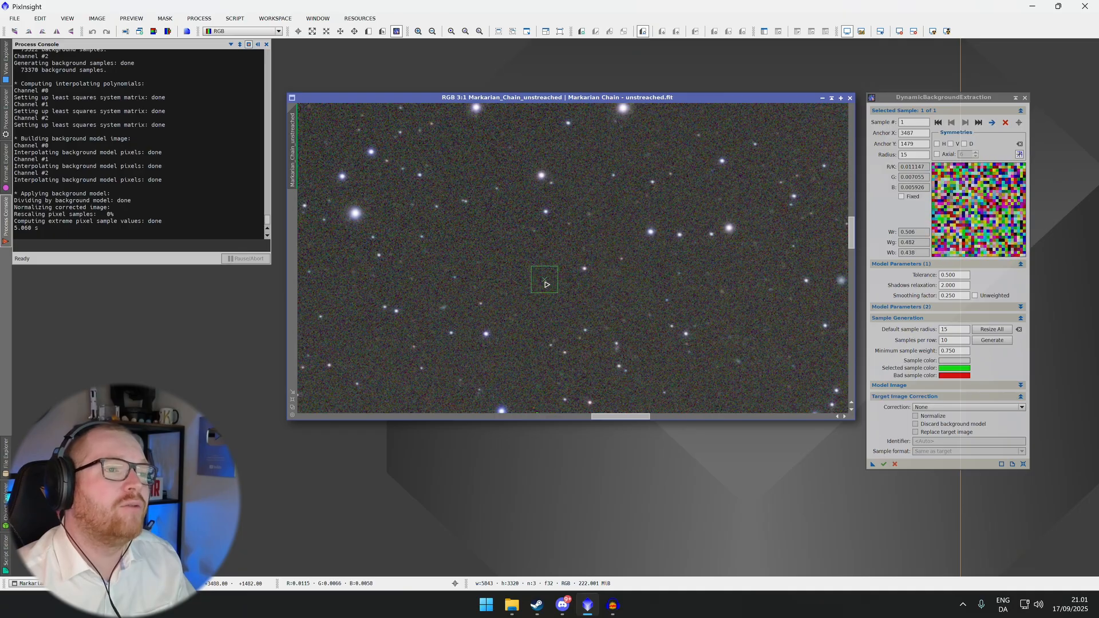
# Add three more background samples in the surrounding dark sky
pyautogui.click(618, 220)
pyautogui.click(707, 200)
pyautogui.click(730, 279)
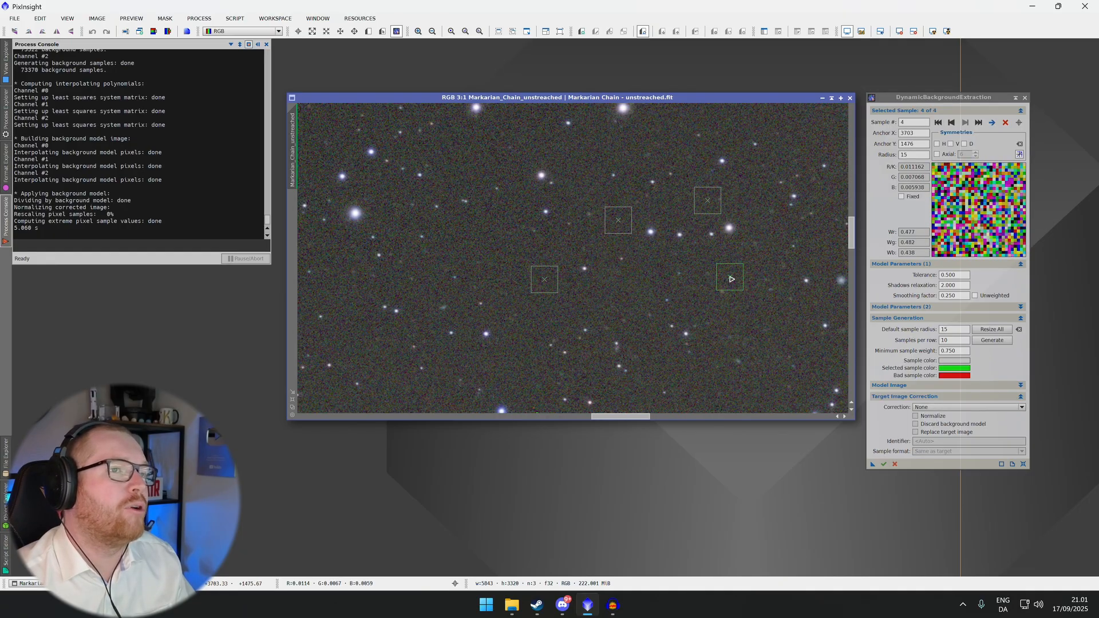
# Place a sample beside a bright galaxy and move it out into darker background
pyautogui.scroll(-4, 619, 318)
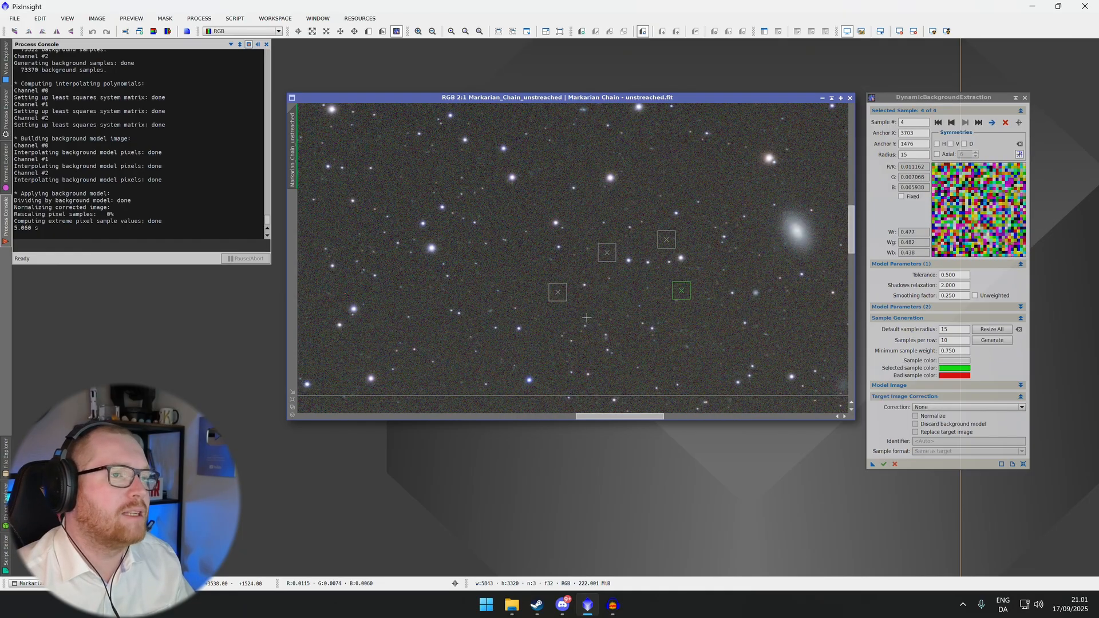
pyautogui.scroll(2, 341, 294)
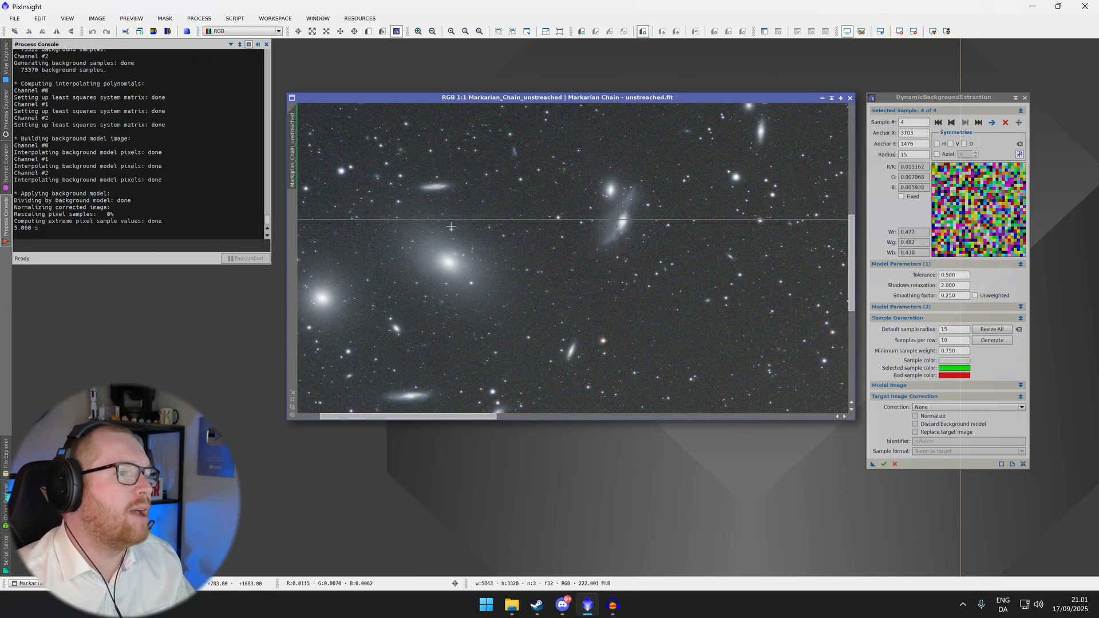
pyautogui.scroll(-1, 495, 323)
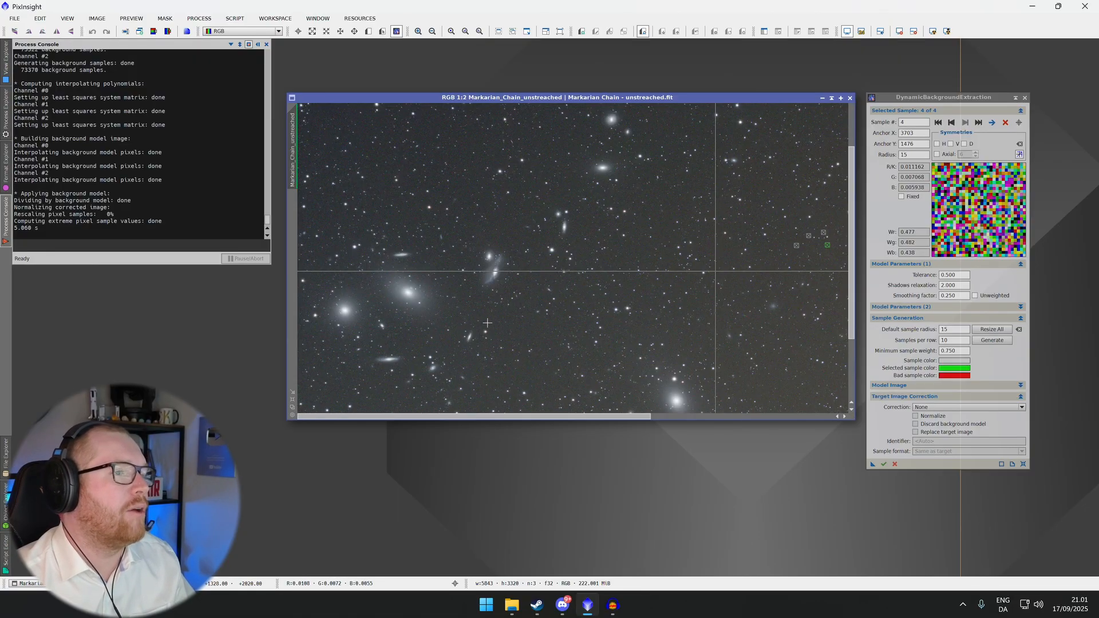
pyautogui.scroll(1, 478, 322)
pyautogui.scroll(-1, 400, 292)
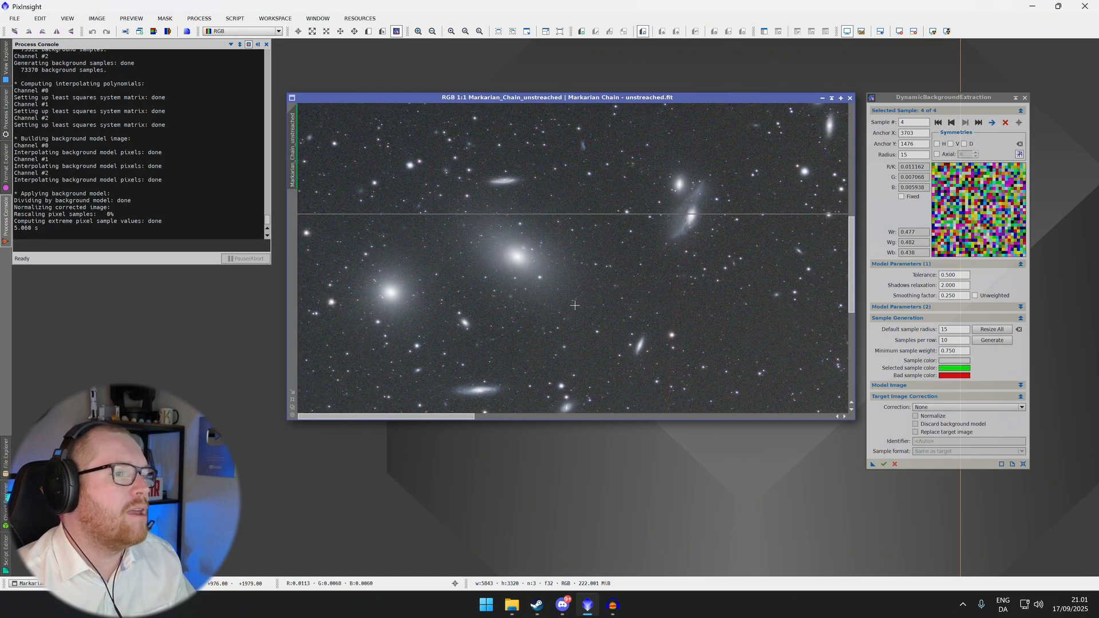
pyautogui.scroll(2, 424, 302)
pyautogui.moveTo(424, 301); pyautogui.dragTo(726, 313)
pyautogui.moveTo(461, 293); pyautogui.dragTo(565, 315)
pyautogui.click(573, 274)
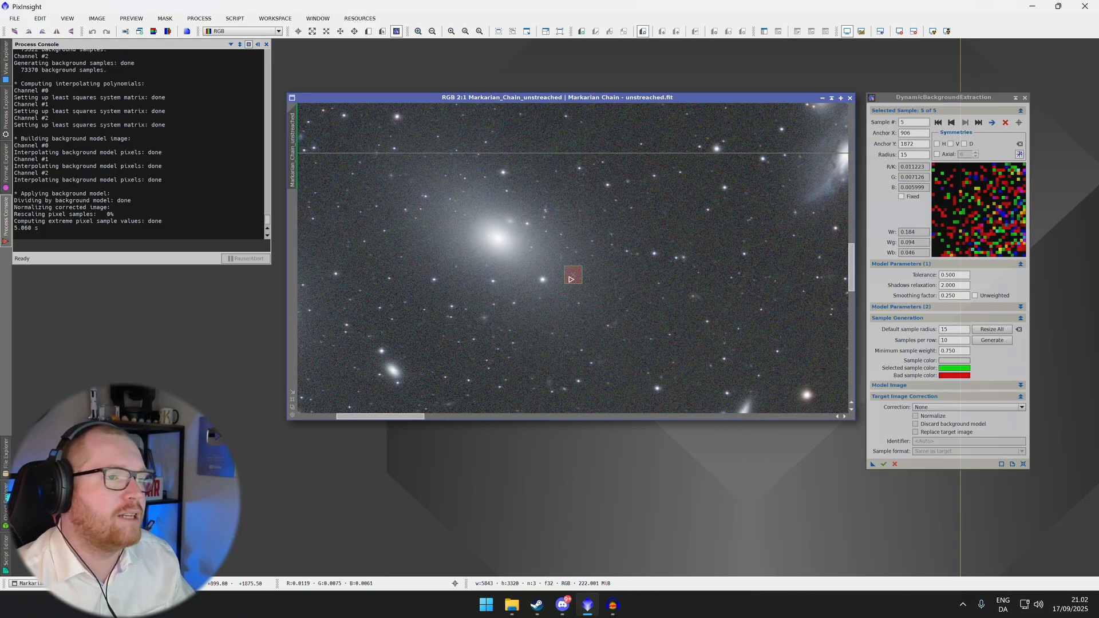
pyautogui.moveTo(575, 278); pyautogui.dragTo(587, 280)
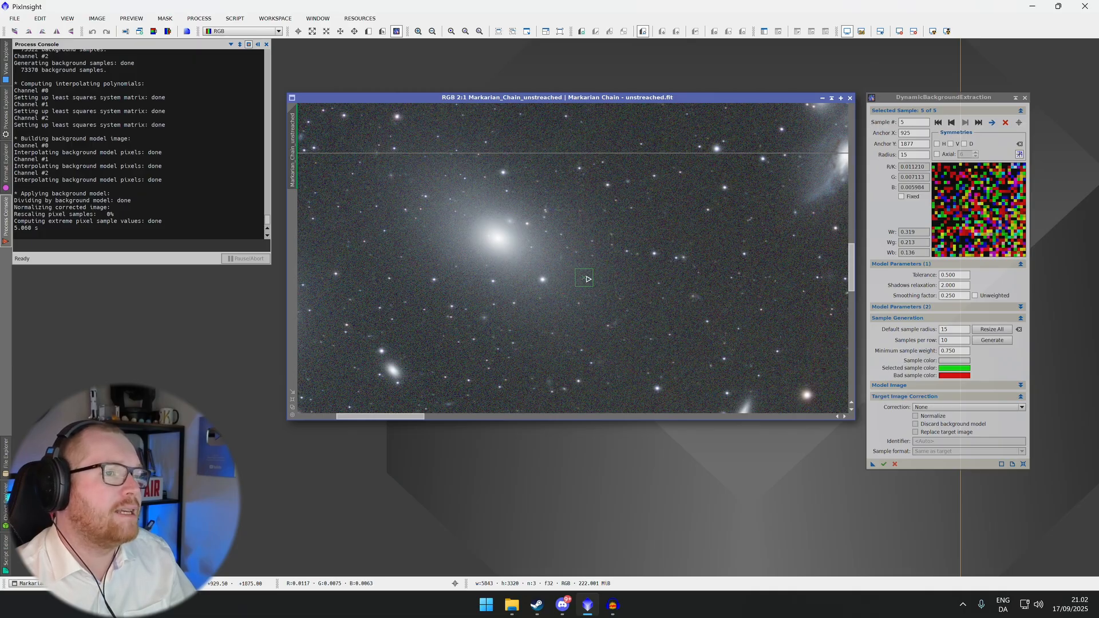
pyautogui.moveTo(588, 279); pyautogui.dragTo(650, 323)
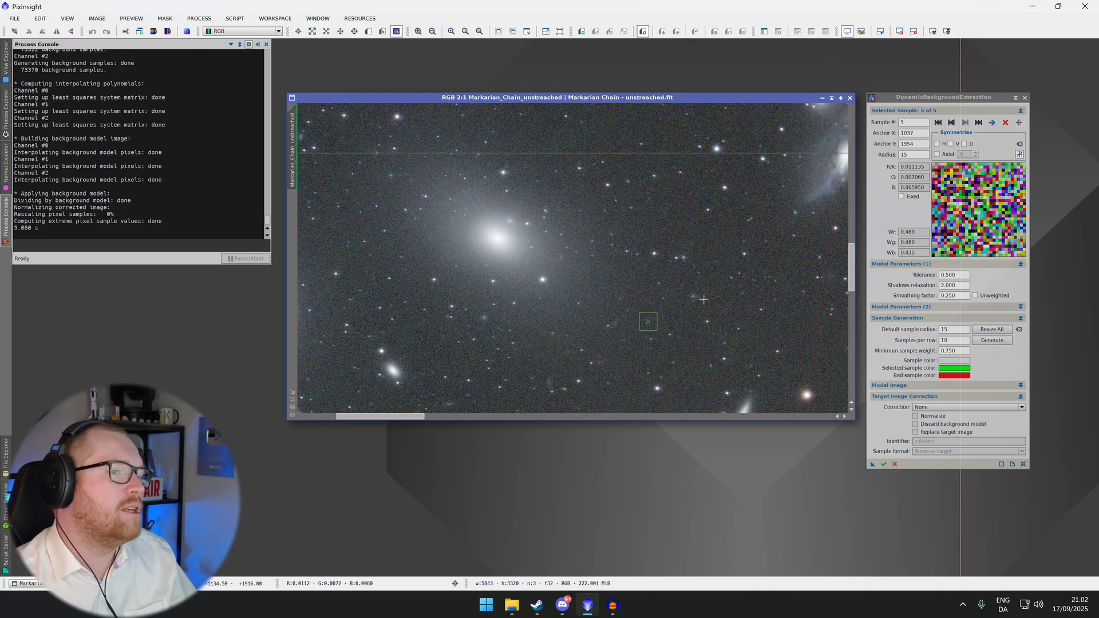
# Delete the placed background samples
pyautogui.scroll(3, 699, 311)
pyautogui.scroll(-4, 692, 315)
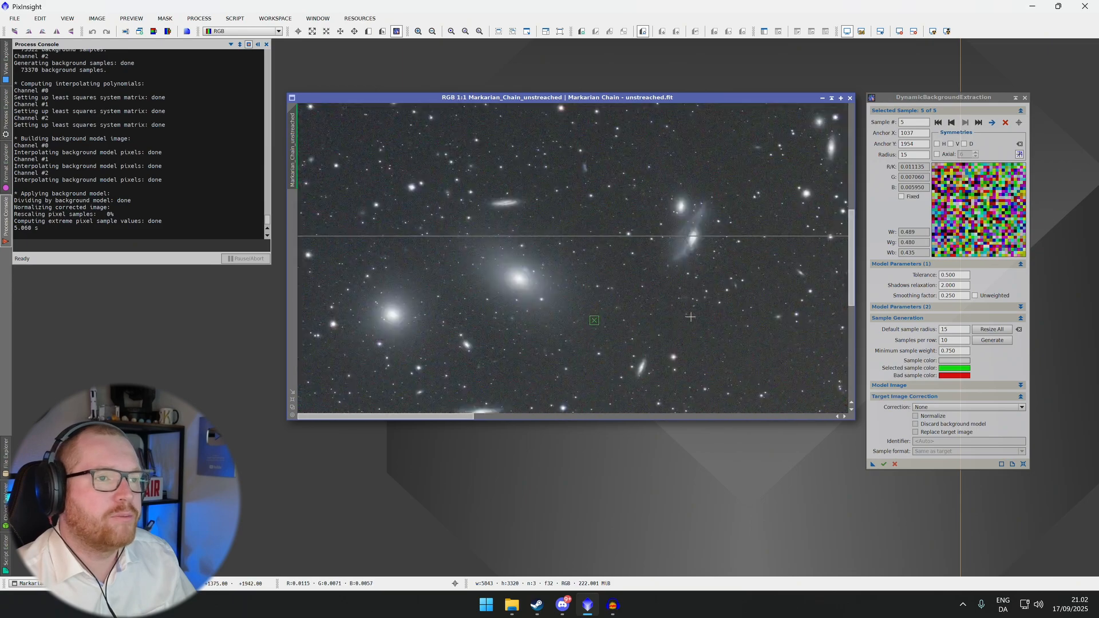
pyautogui.scroll(-1, 690, 316)
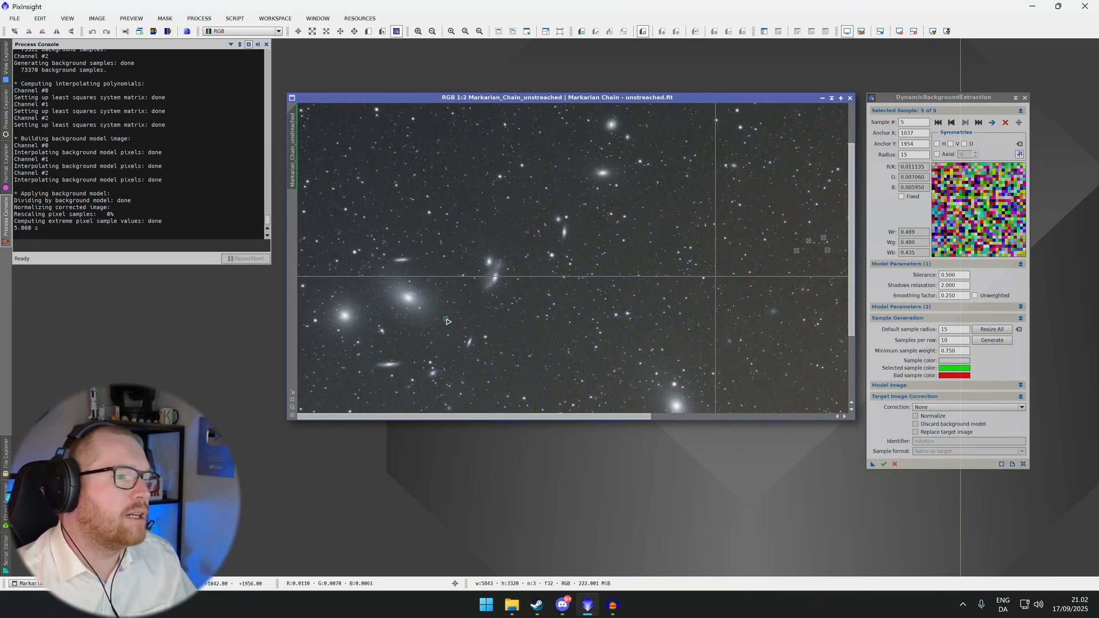
pyautogui.press('Delete')
pyautogui.press('Delete')
pyautogui.press('Delete')
pyautogui.press('Delete')
pyautogui.press('Delete')
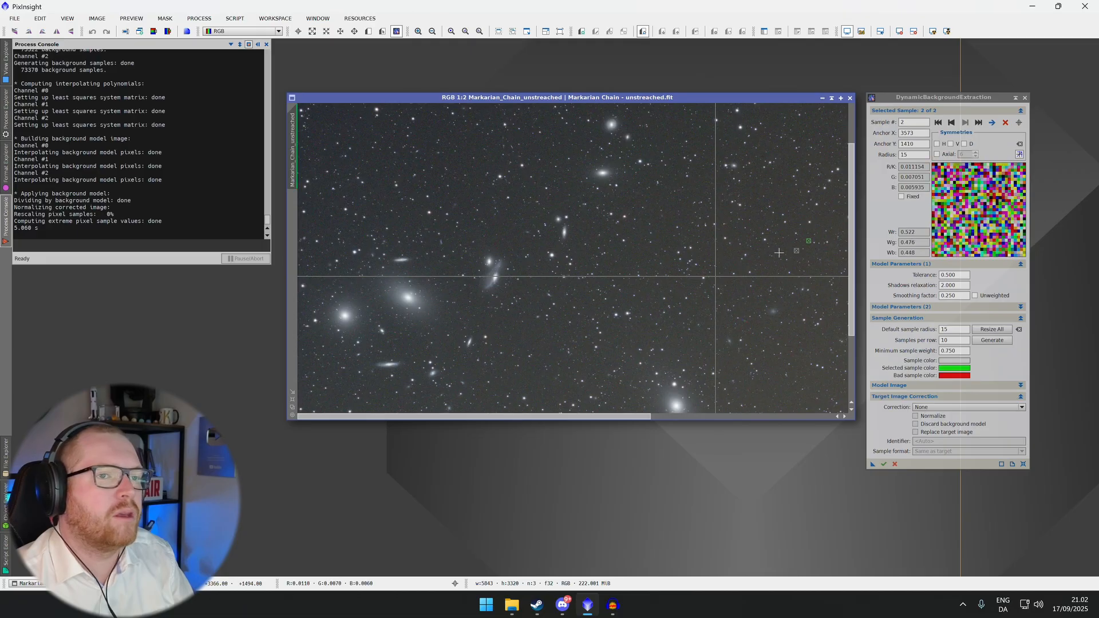
# Zoom in and place a new background sample in a dark, star-free region
pyautogui.scroll(1, 679, 246)
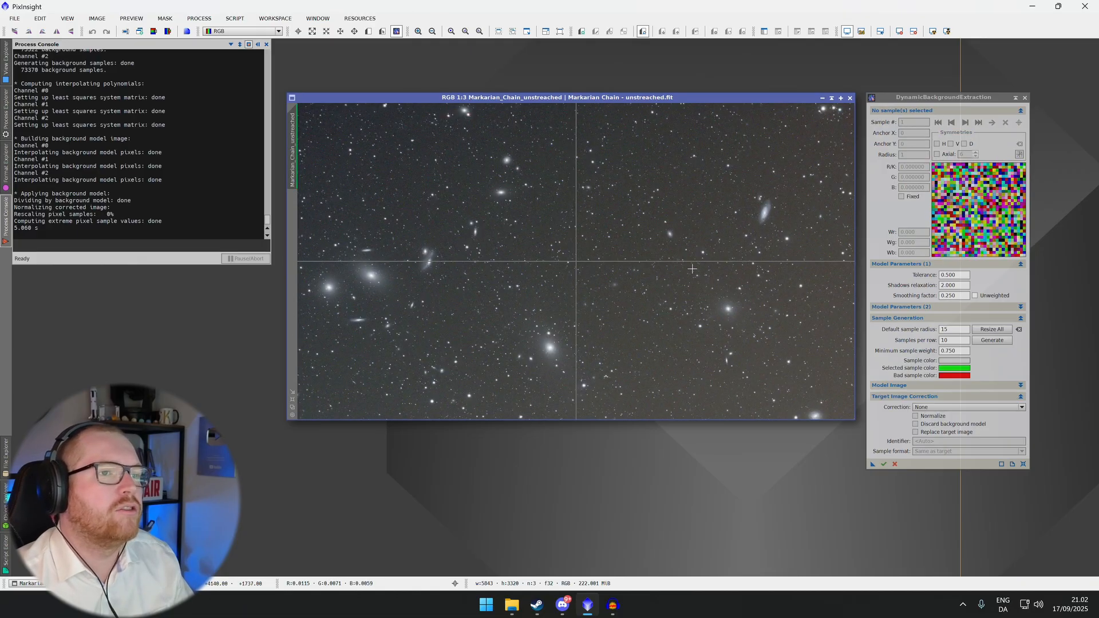
pyautogui.scroll(2, 591, 246)
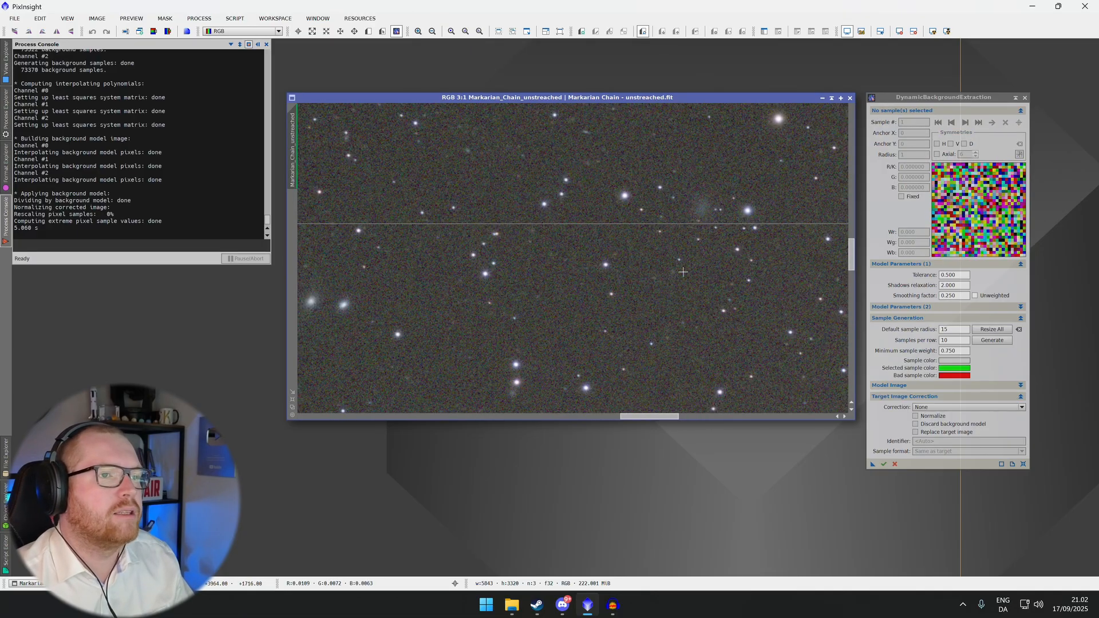
pyautogui.click(675, 289)
pyautogui.moveTo(680, 293); pyautogui.dragTo(726, 308)
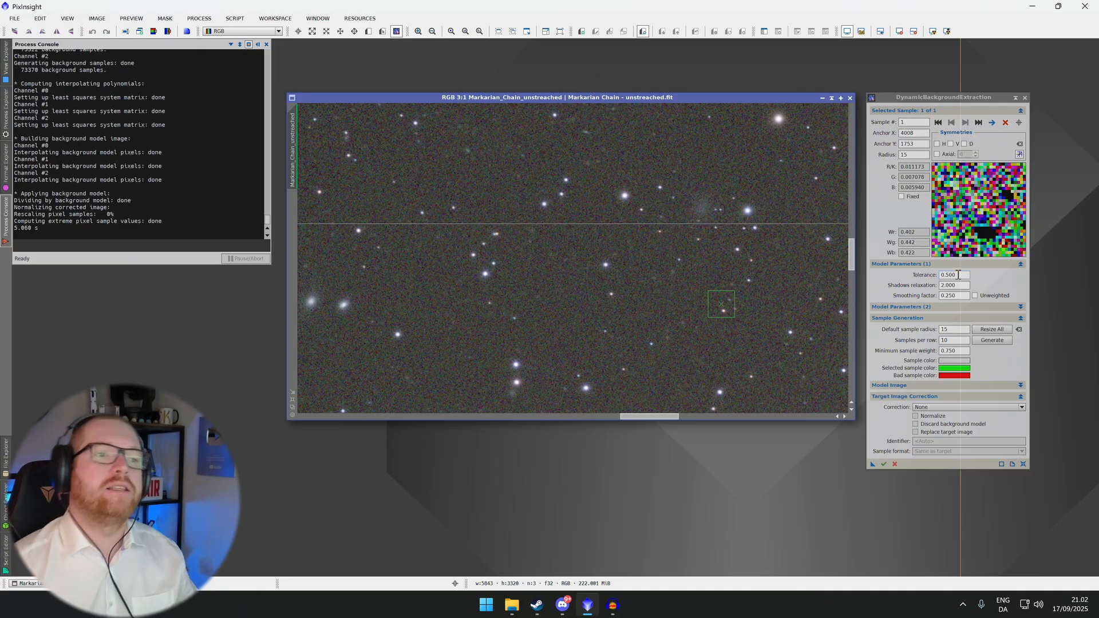
# Set the model tolerance to 2 and move the sample slightly left
pyautogui.moveTo(958, 274)
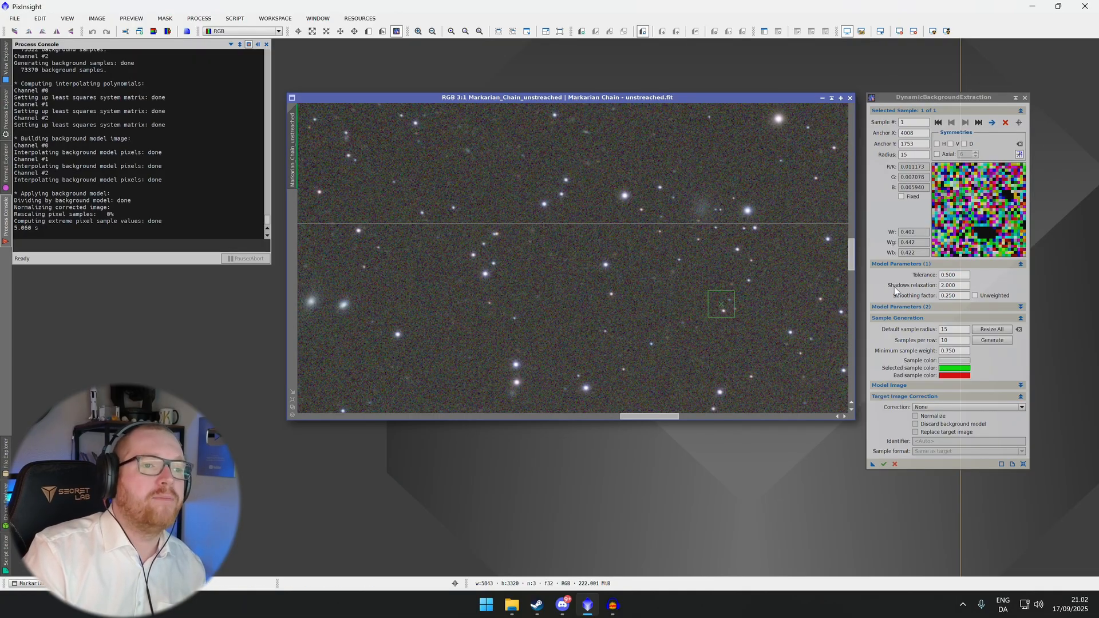
pyautogui.doubleClick(959, 275)
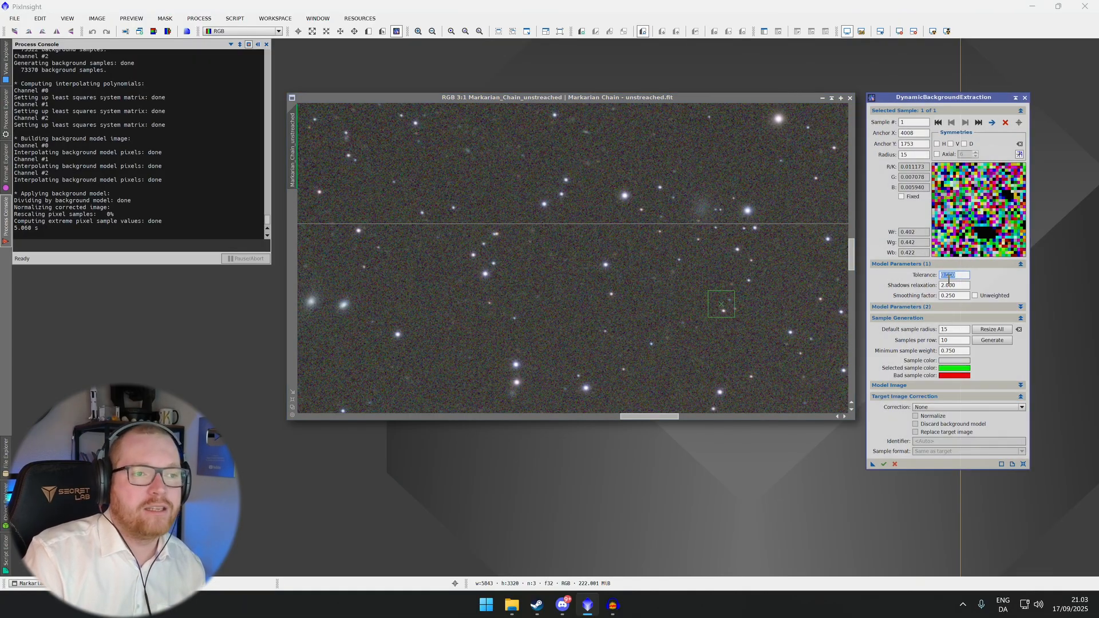
pyautogui.write('2.88')
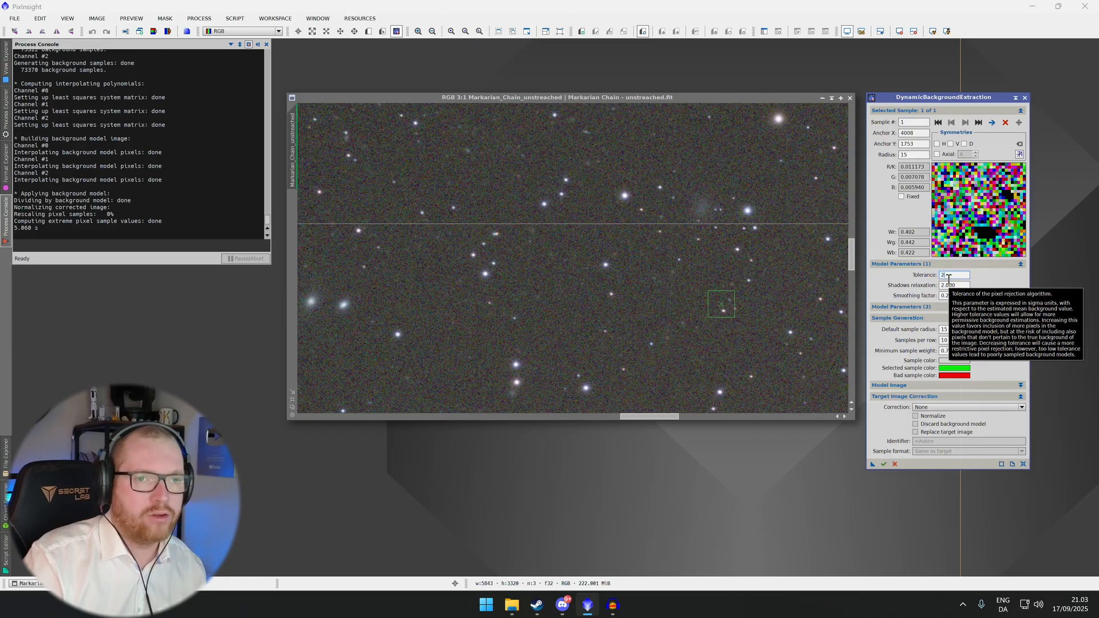
pyautogui.press('Return')
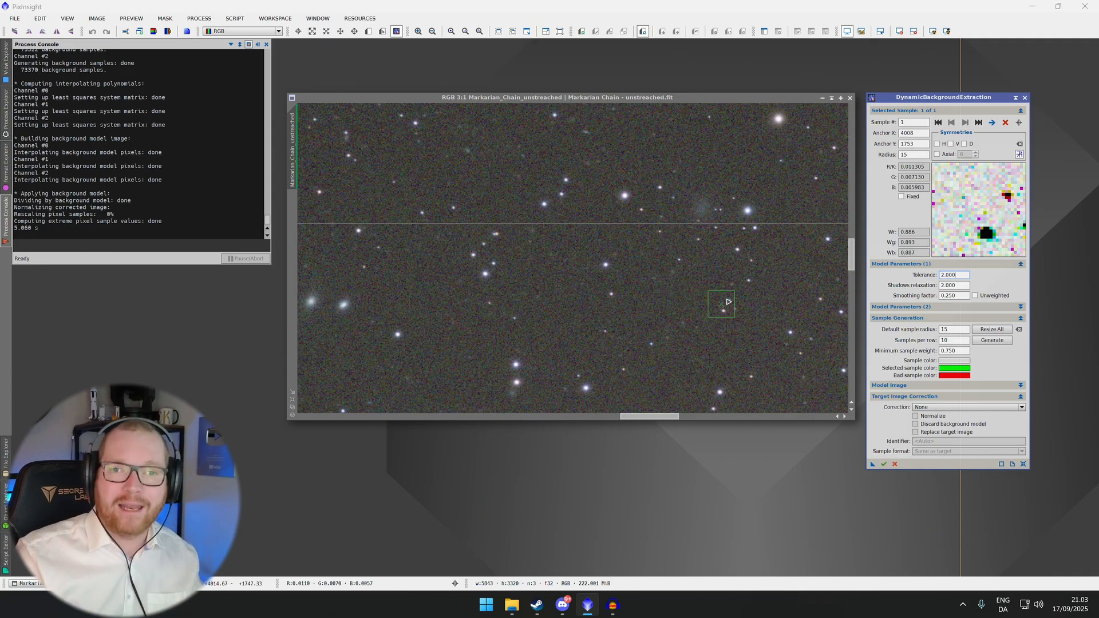
pyautogui.moveTo(739, 290); pyautogui.dragTo(676, 285)
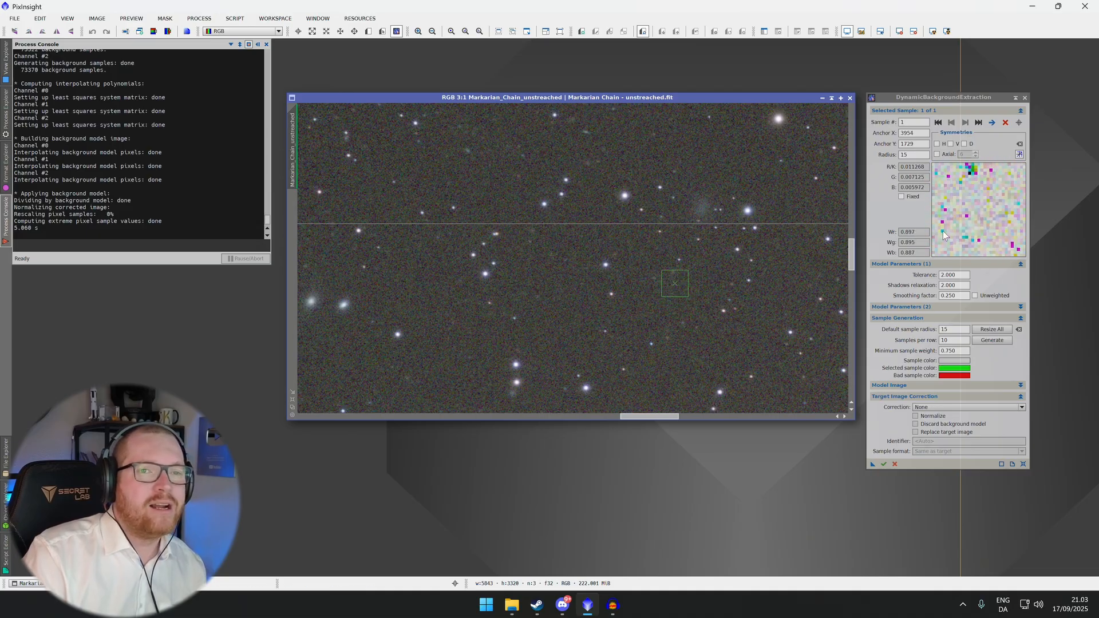
# Set the model tolerance back to 0.5
pyautogui.doubleClick(952, 275)
pyautogui.write('0.')
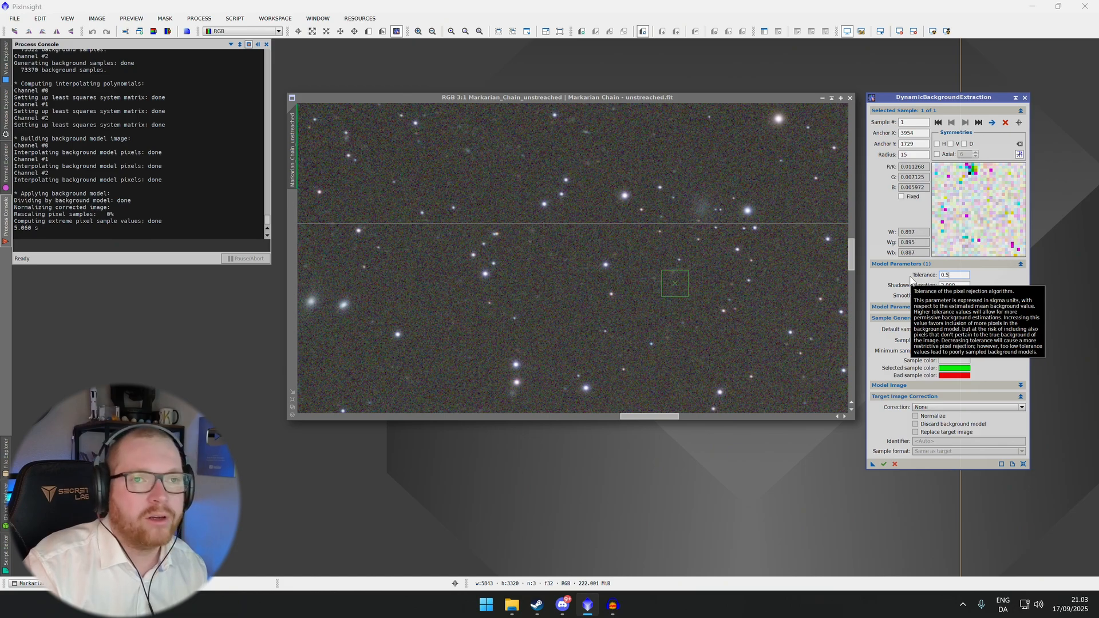
pyautogui.write('5')
pyautogui.press('Return')
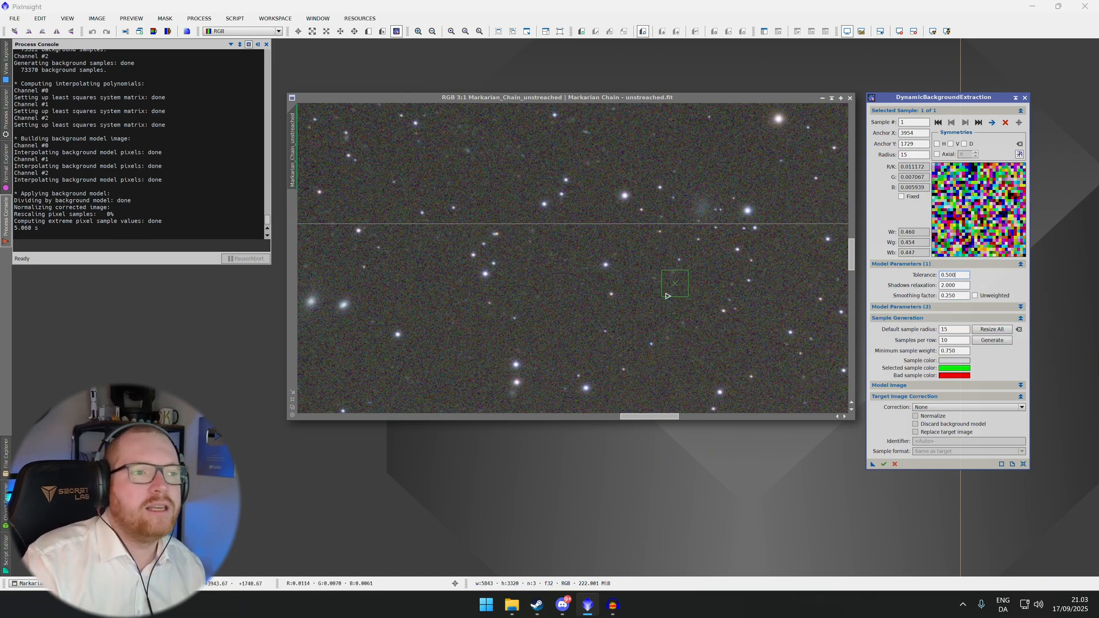
# Nudge the background sample slightly down and to the right
pyautogui.moveTo(673, 282); pyautogui.dragTo(678, 290)
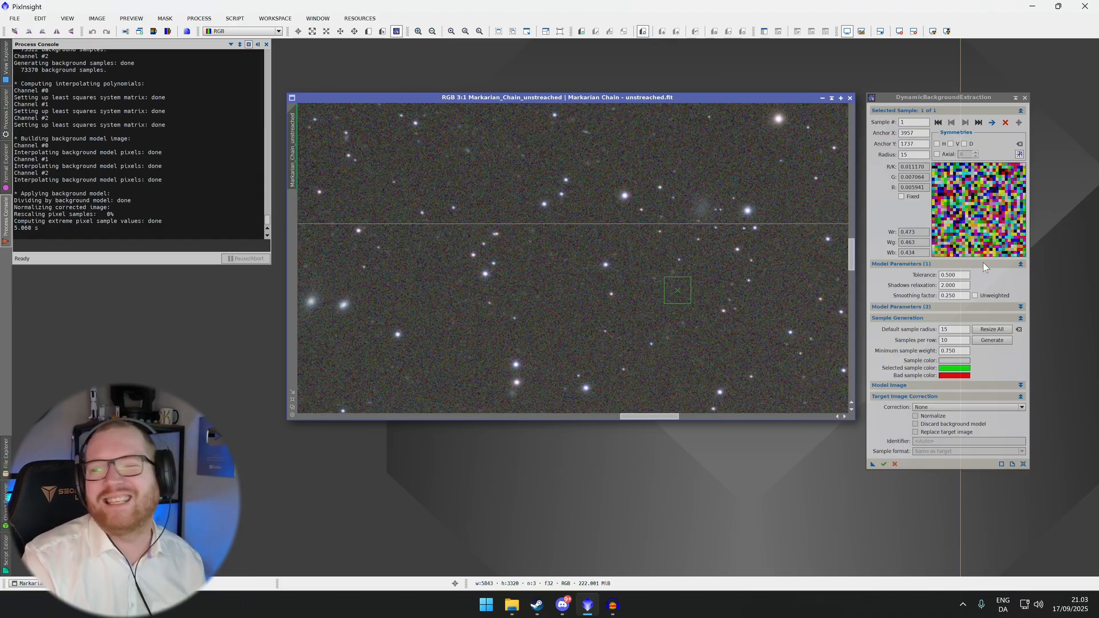
pyautogui.moveTo(960, 275); pyautogui.dragTo(933, 274)
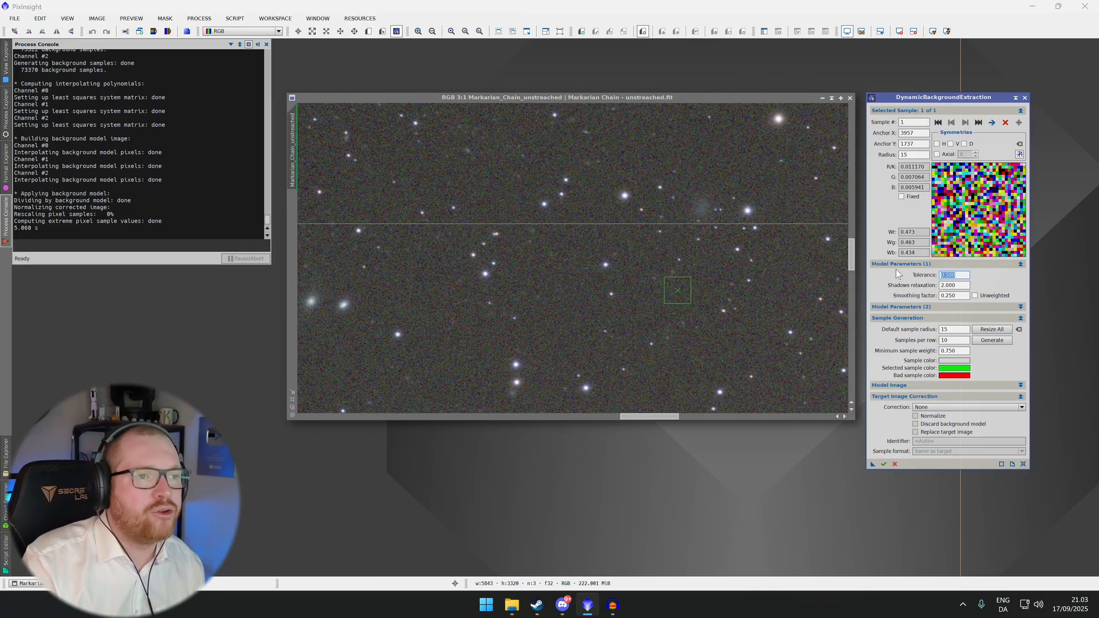
pyautogui.click(962, 273)
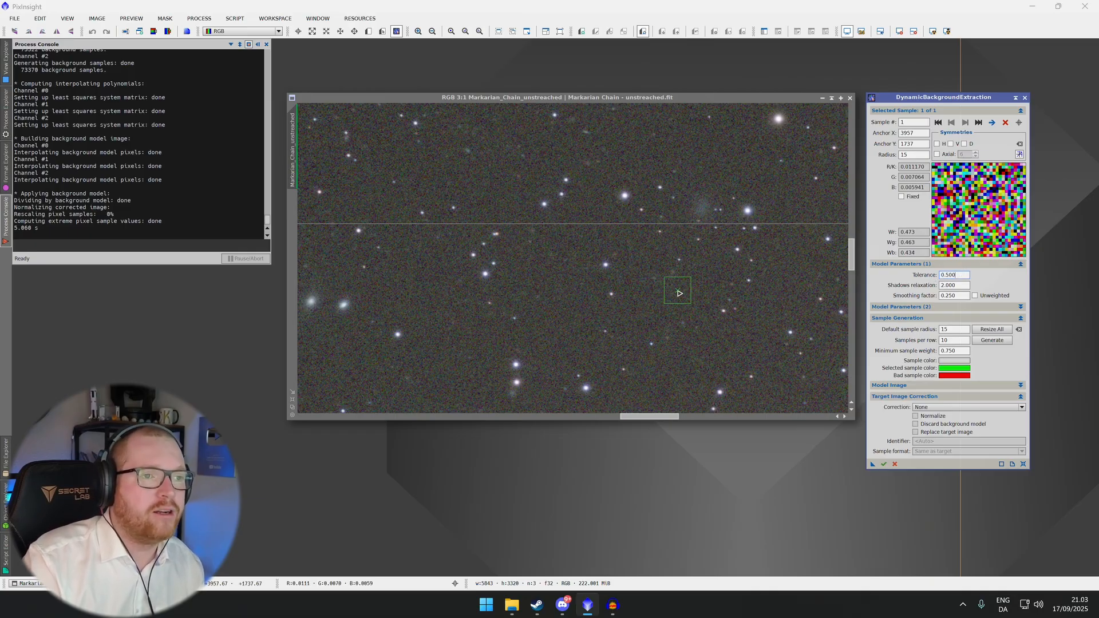
# Shift the background sample slightly right and set shadows relaxation to 6
pyautogui.moveTo(680, 293); pyautogui.dragTo(689, 294)
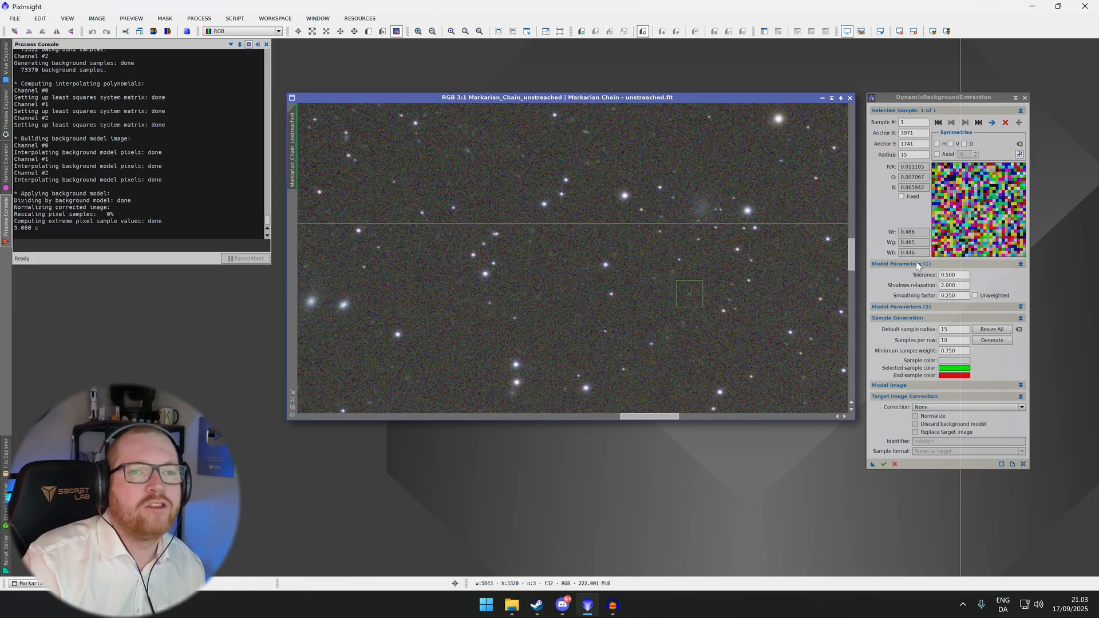
pyautogui.click(962, 287)
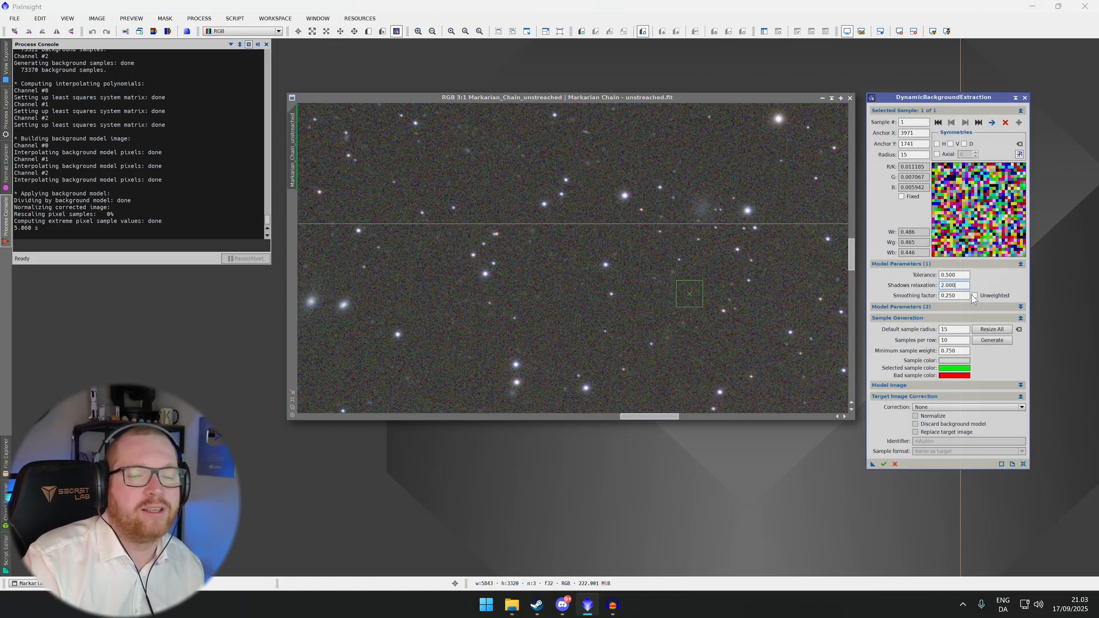
pyautogui.moveTo(960, 286); pyautogui.dragTo(925, 287)
pyautogui.write('6')
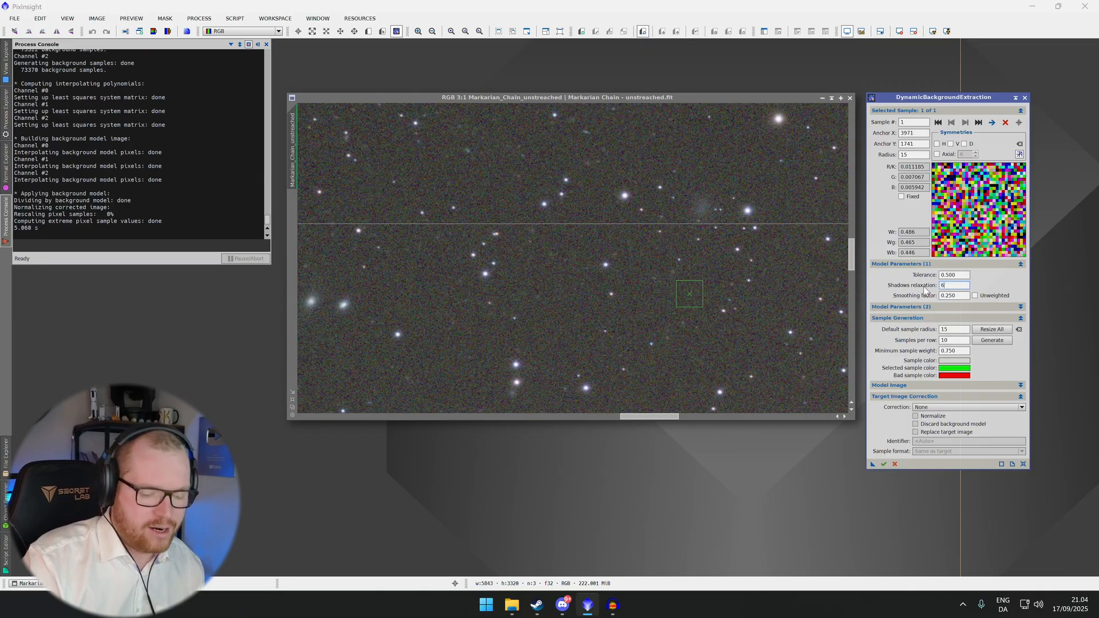
pyautogui.press('Return')
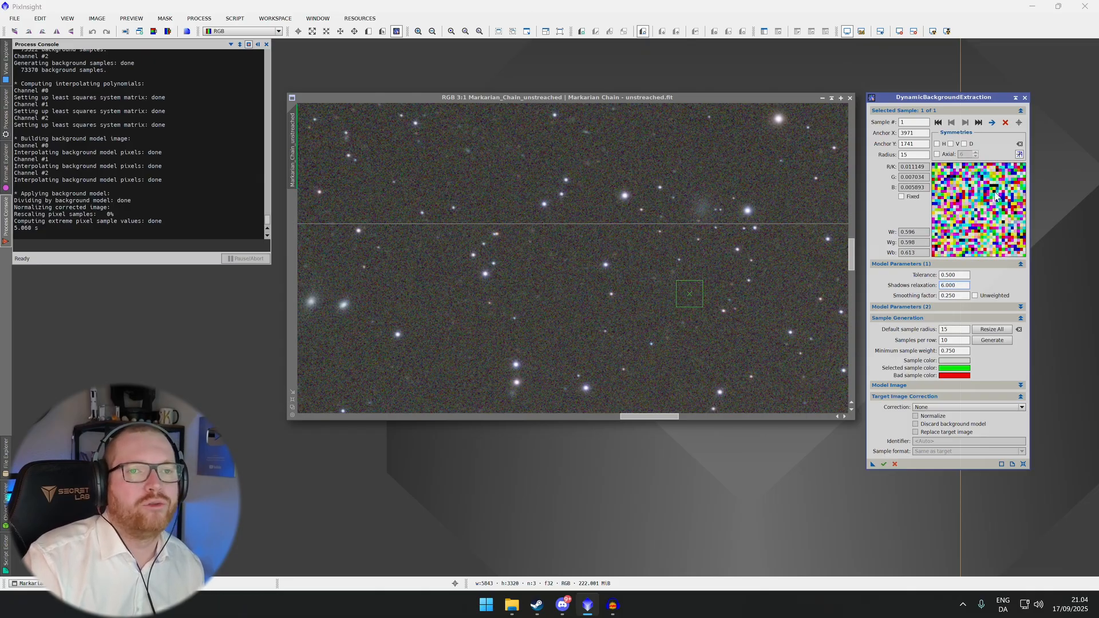
# Set shadows relaxation back to 2
pyautogui.doubleClick(962, 286)
pyautogui.write('2')
pyautogui.press('Return')
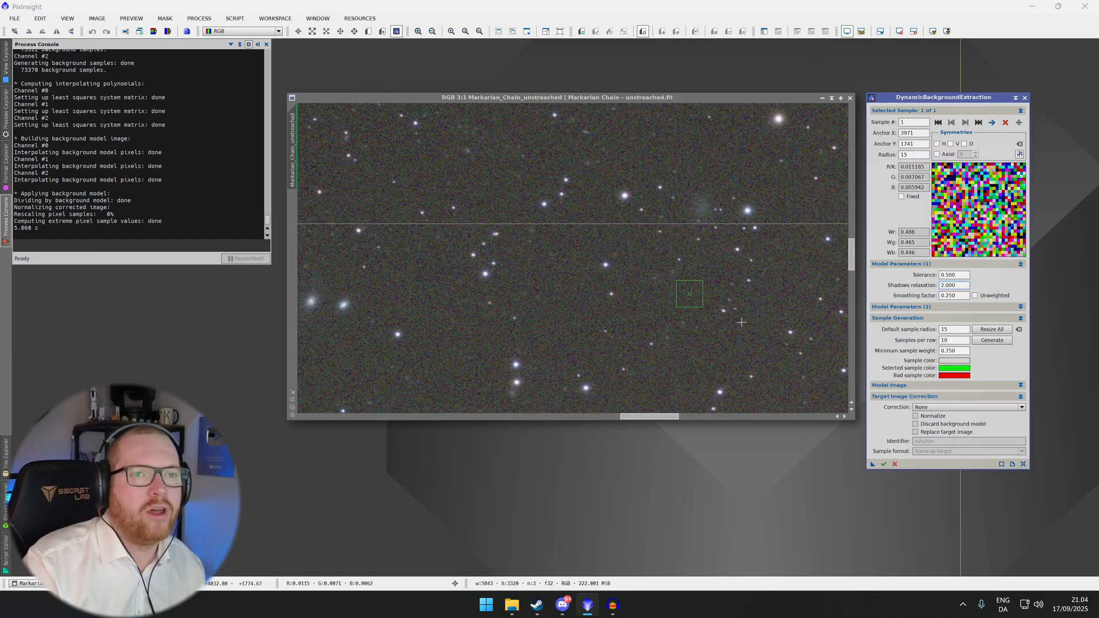
# Delete the manually placed background sample
pyautogui.click(691, 298)
pyautogui.press('Delete')
pyautogui.scroll(1, 662, 259)
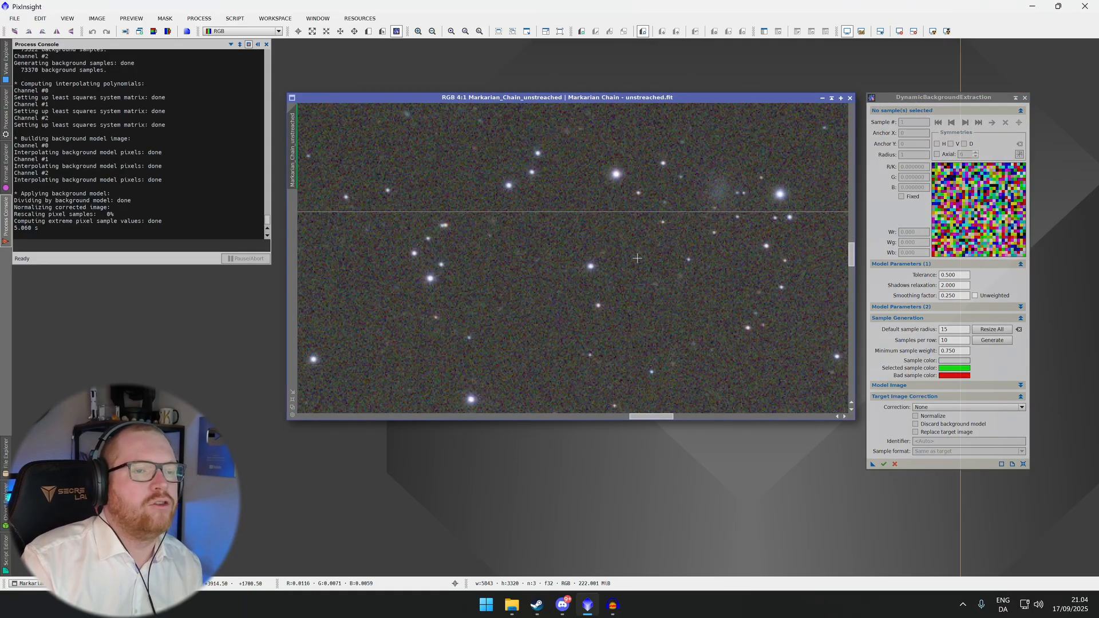
pyautogui.scroll(-3, 622, 255)
pyautogui.scroll(-4, 610, 271)
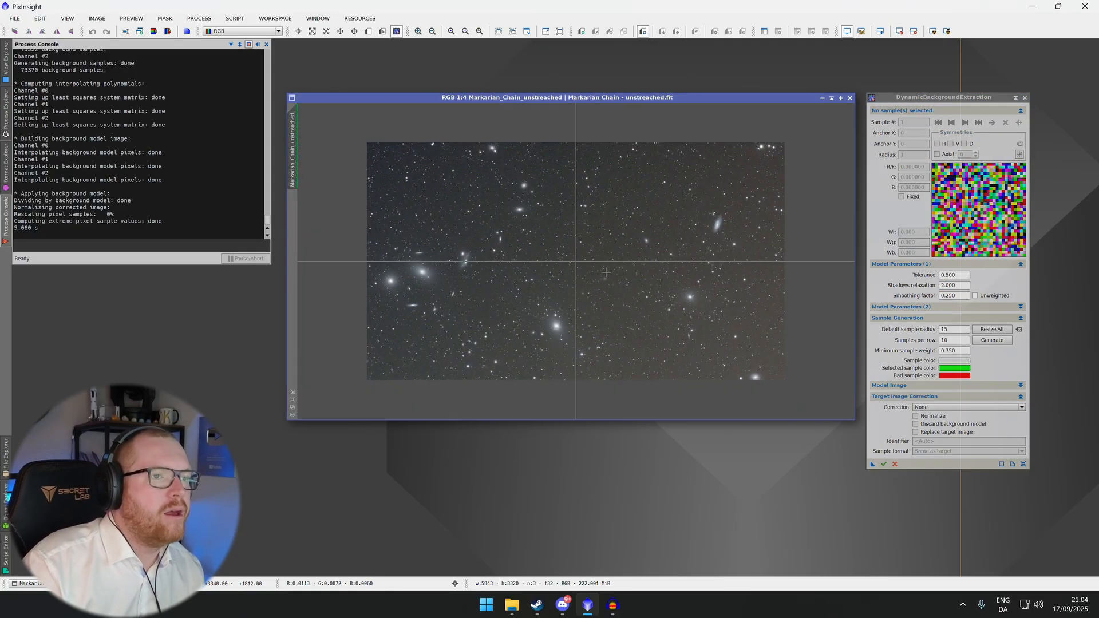
pyautogui.scroll(1, 605, 271)
pyautogui.scroll(-1, 606, 272)
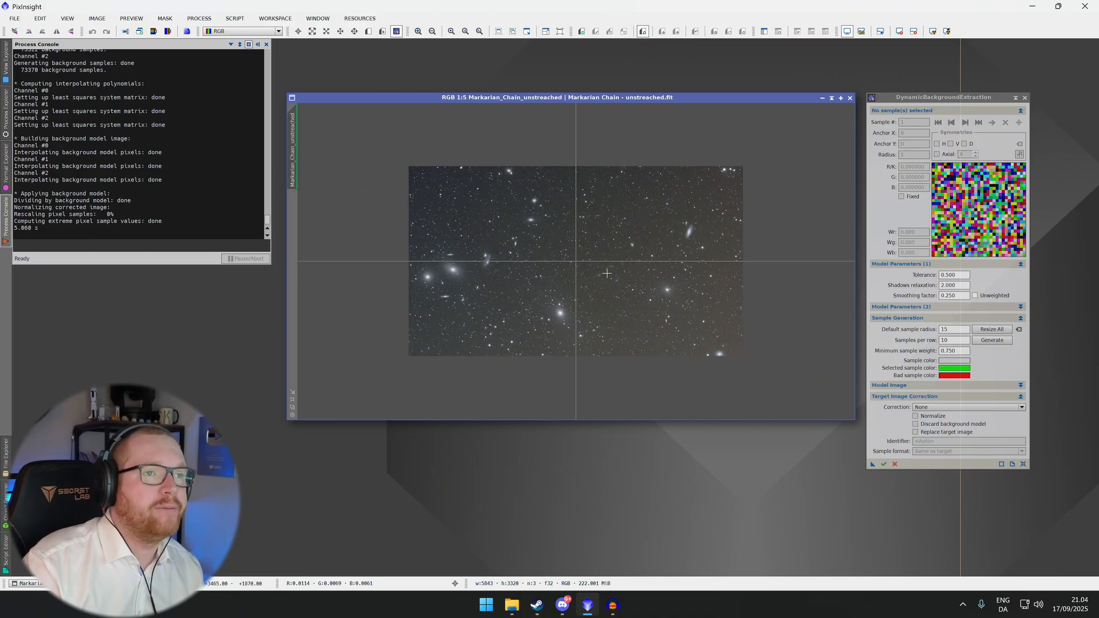
pyautogui.scroll(1, 630, 280)
pyautogui.scroll(-1, 781, 320)
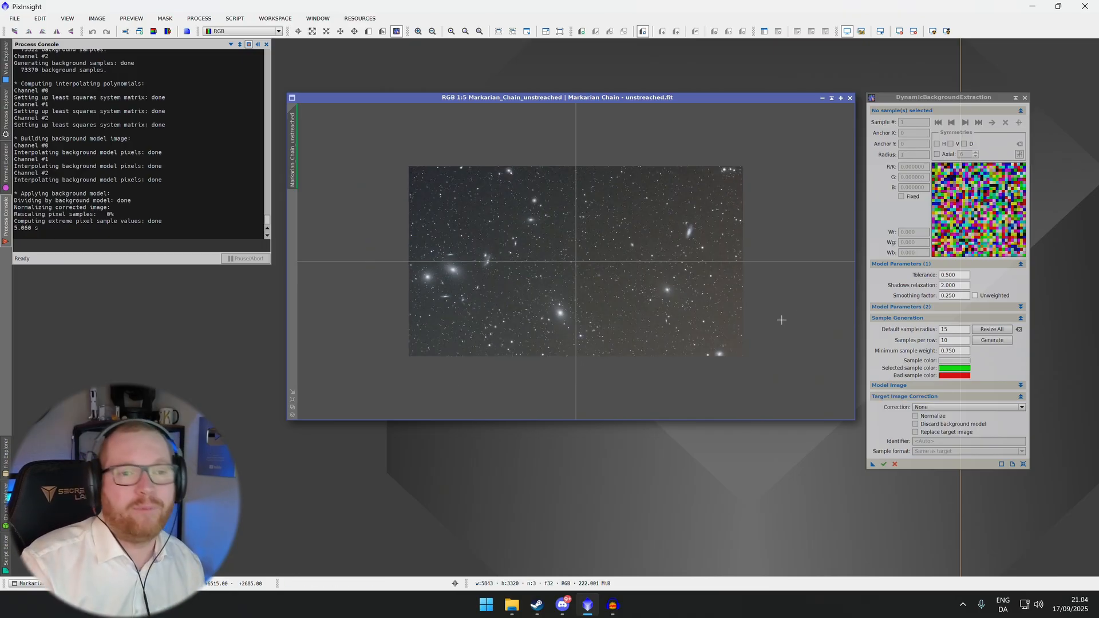
# Try to generate background samples automatically at 10 samples per row
pyautogui.click(954, 340)
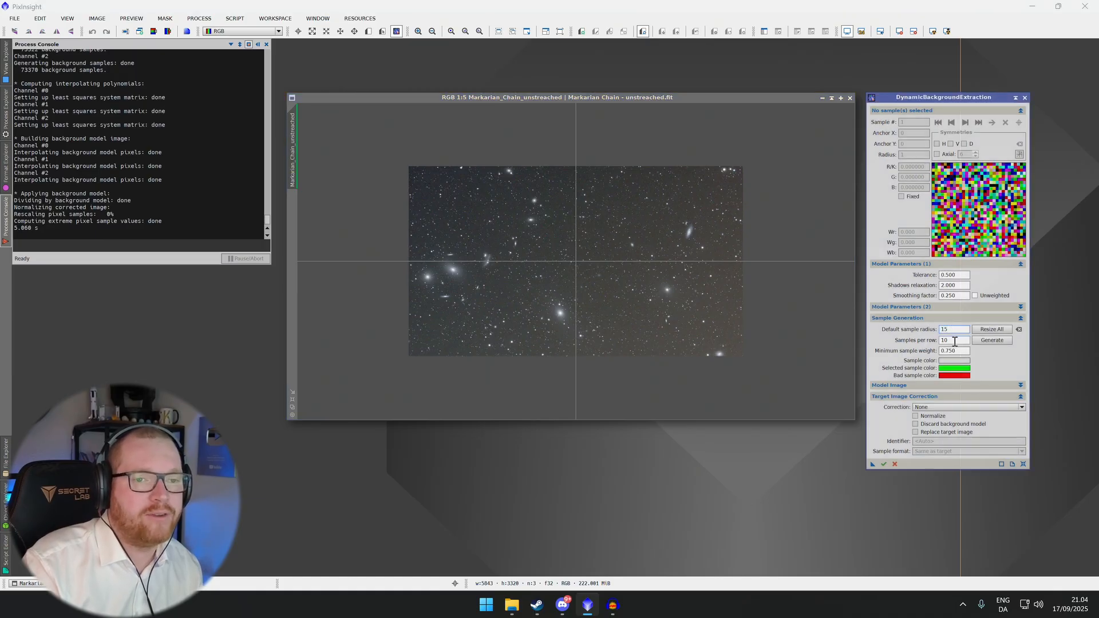
pyautogui.click(993, 342)
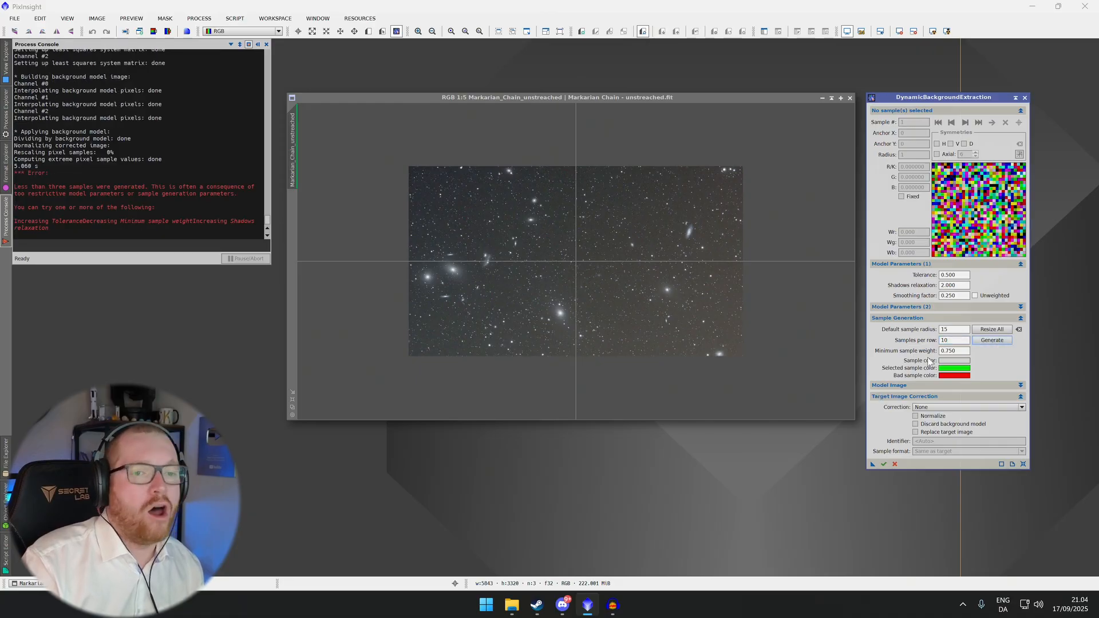
pyautogui.scroll(2, 537, 279)
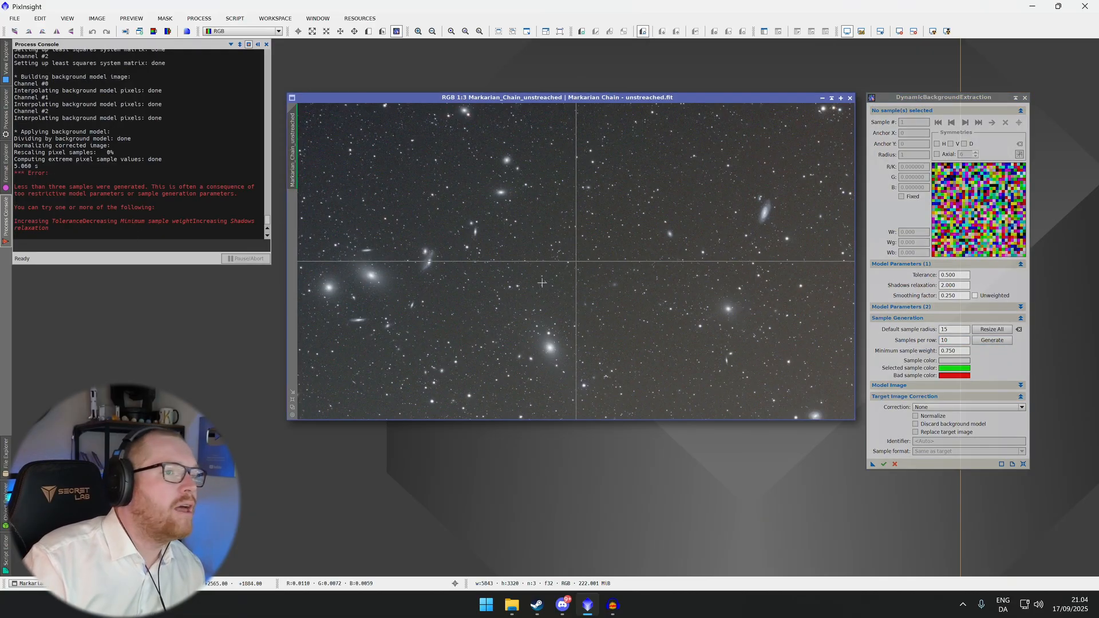
pyautogui.scroll(-1, 540, 282)
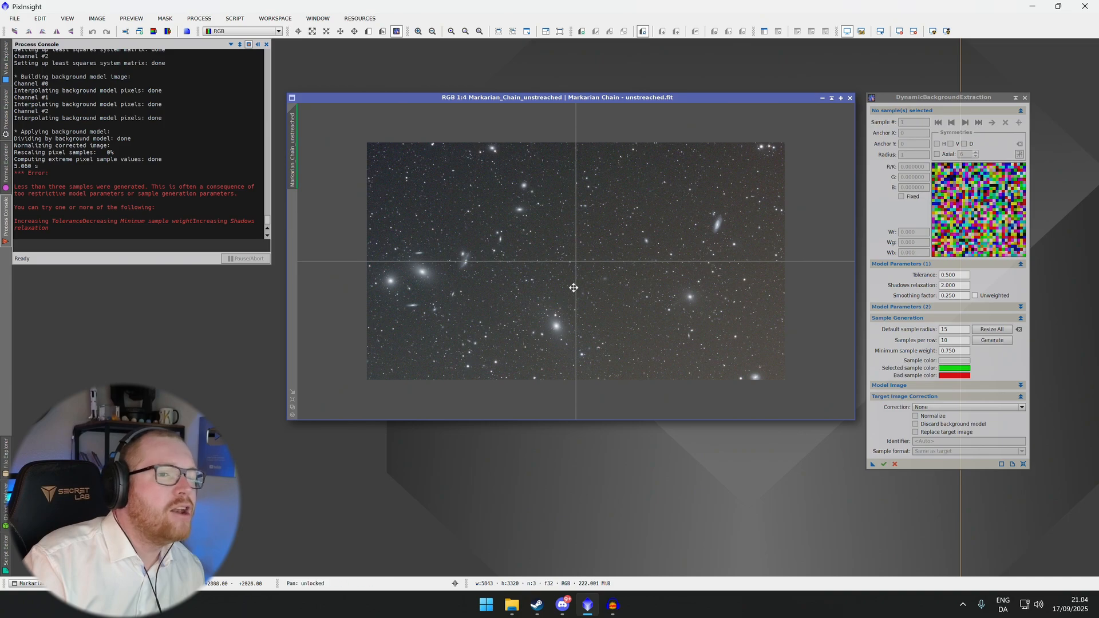
pyautogui.scroll(-1, 584, 272)
pyautogui.scroll(1, 585, 272)
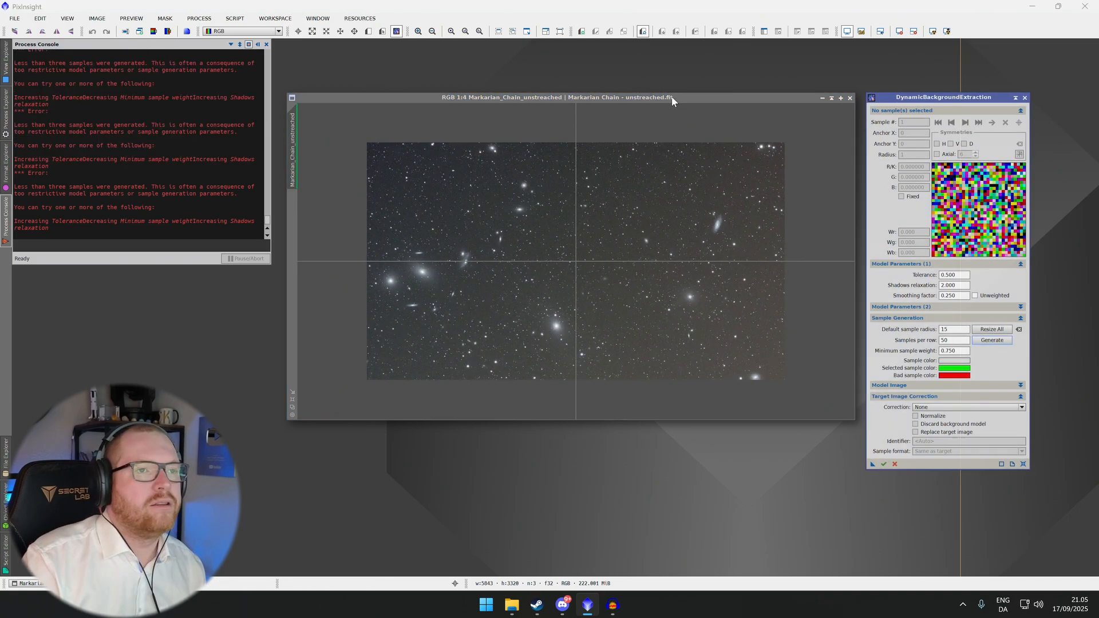
# Reposition the image window and select the sample-generation error message in the console
pyautogui.moveTo(672, 95); pyautogui.dragTo(674, 118)
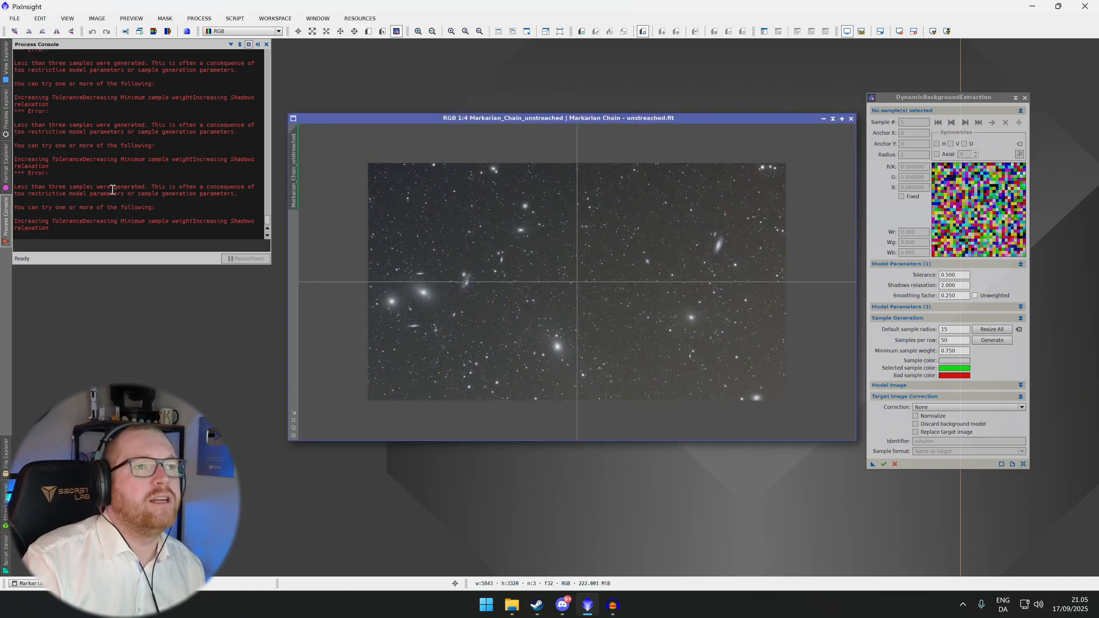
pyautogui.moveTo(16, 188); pyautogui.dragTo(143, 187)
pyautogui.click(70, 188)
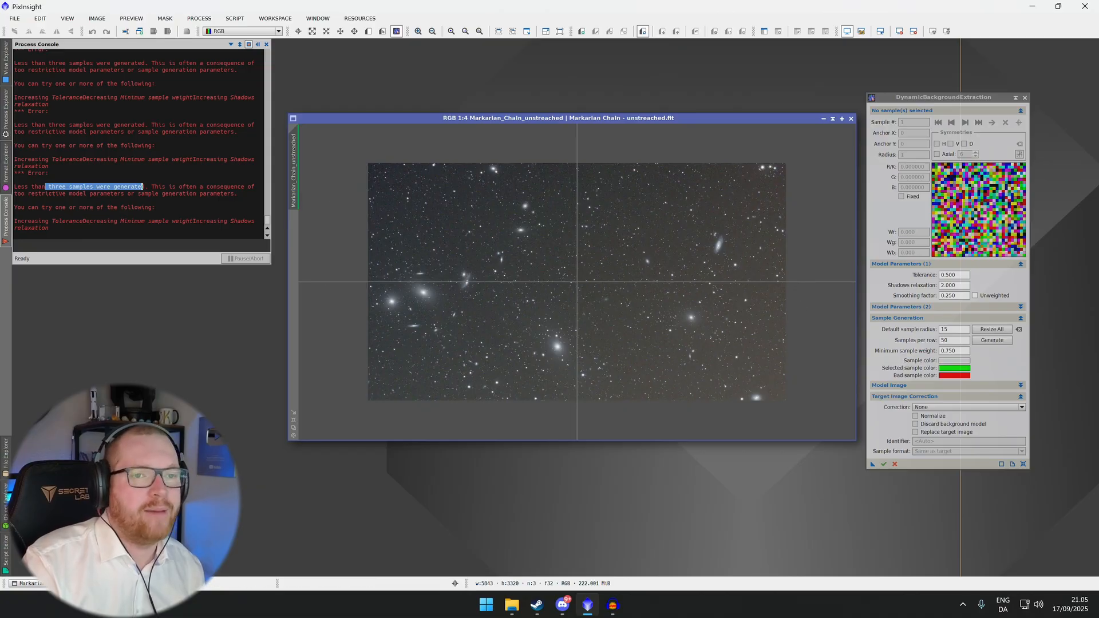
# Set the model tolerance to 1 and generate background samples automatically
pyautogui.click(962, 275)
pyautogui.moveTo(962, 276); pyautogui.dragTo(932, 277)
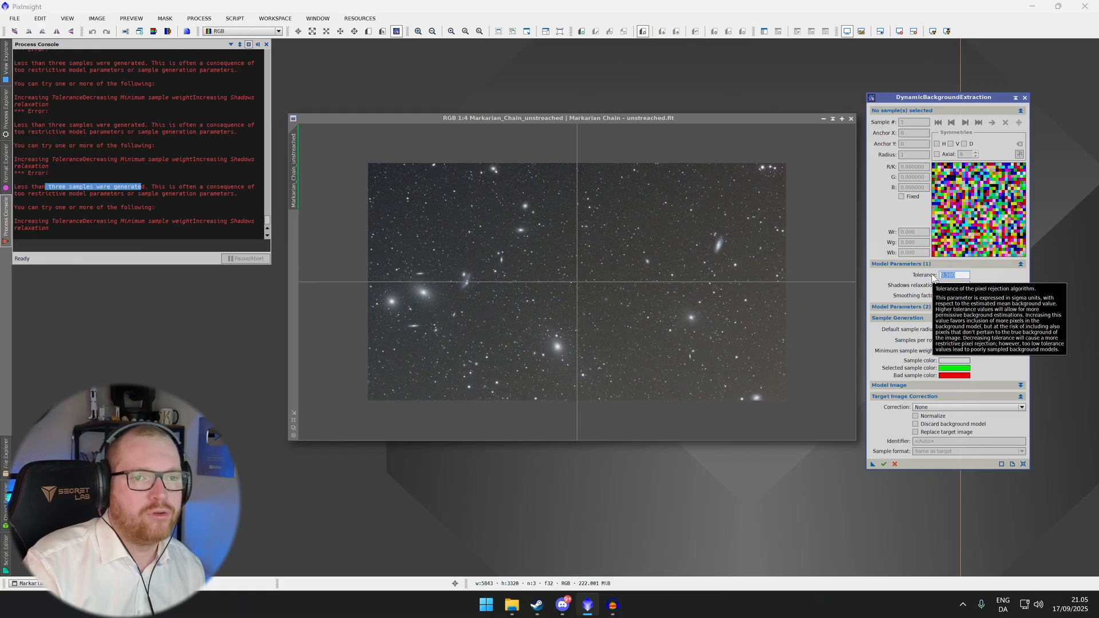
pyautogui.write('1')
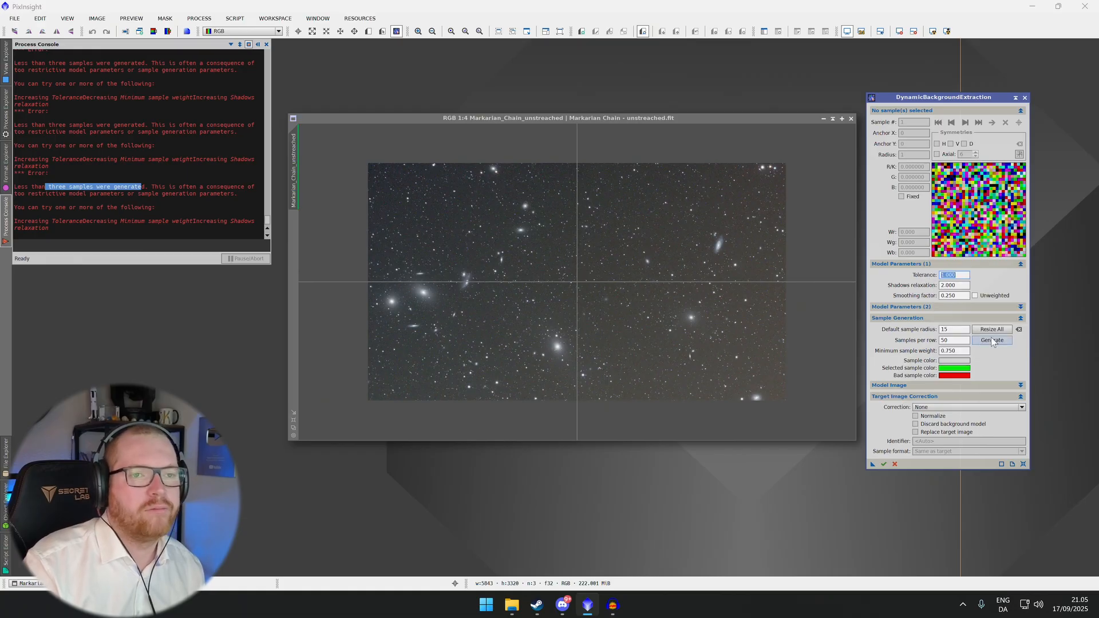
pyautogui.click(992, 341)
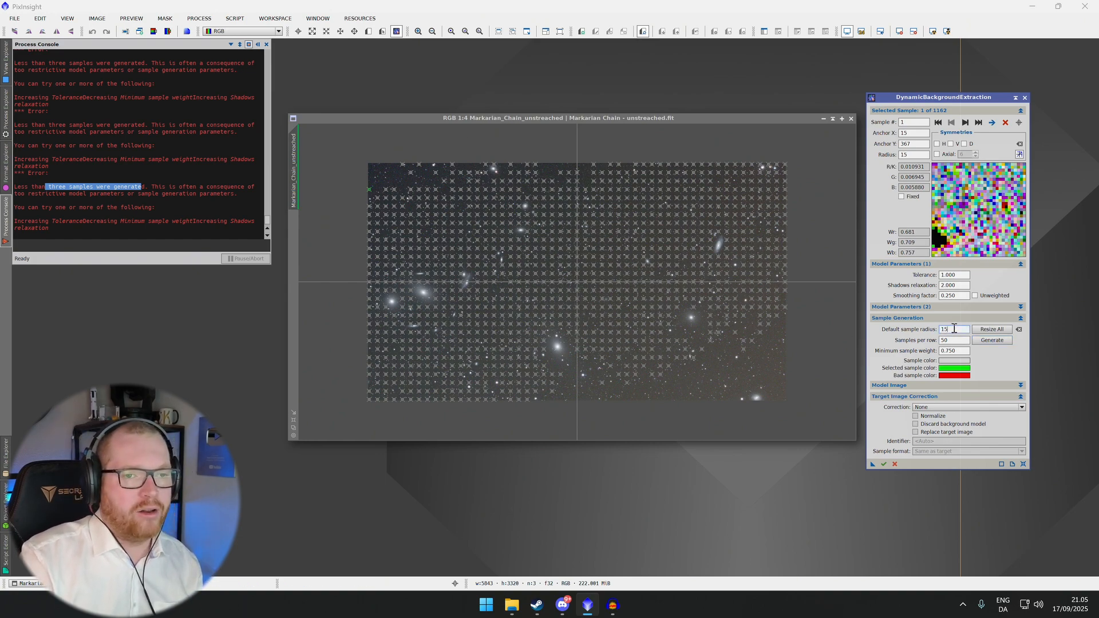
# Set the default sample radius to 25 and regenerate the samples
pyautogui.scroll(4, 682, 291)
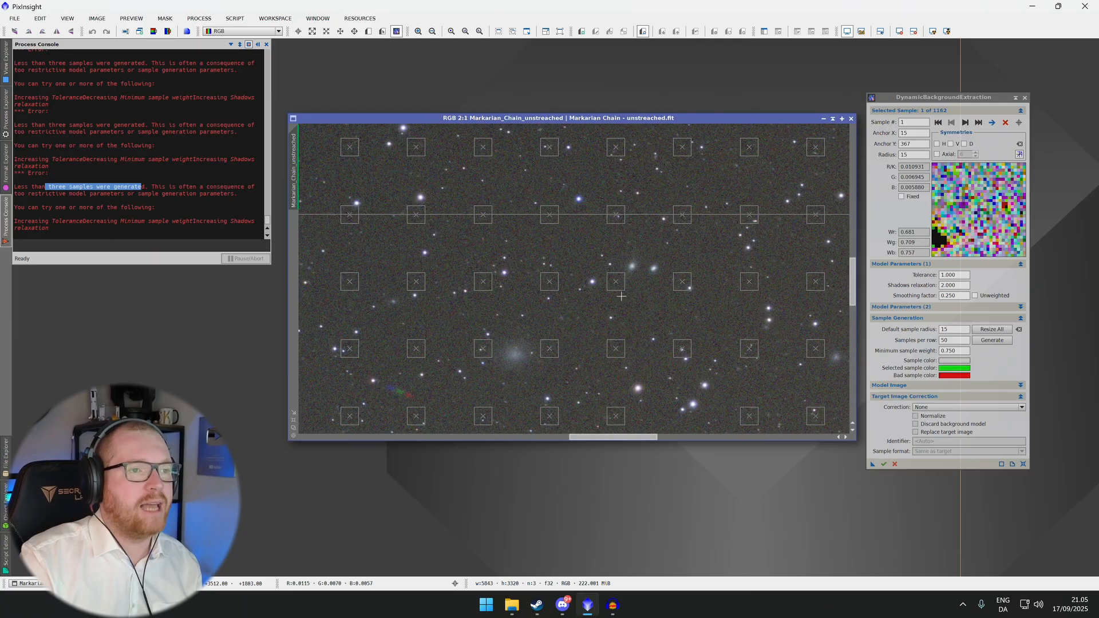
pyautogui.doubleClick(957, 330)
pyautogui.write('2')
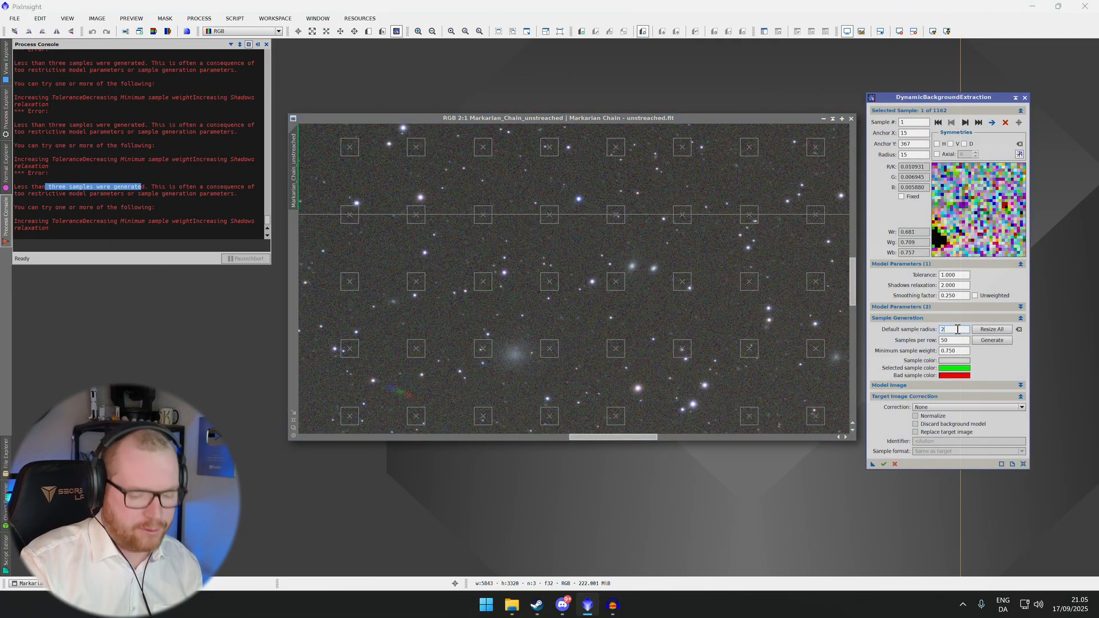
pyautogui.write('5')
pyautogui.click(1006, 342)
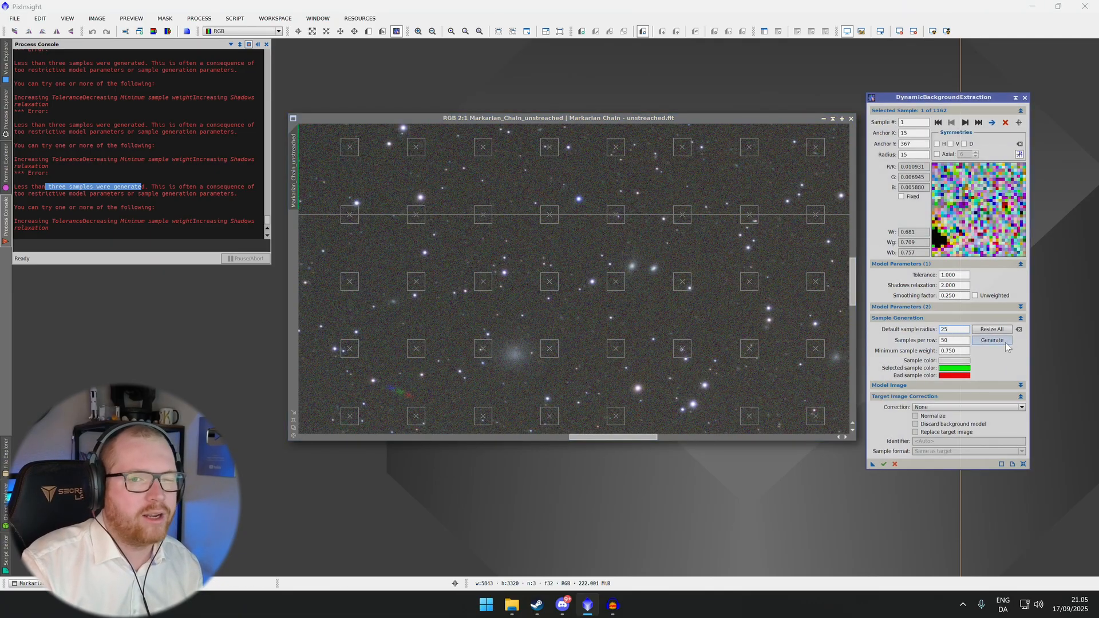
# Set the default sample radius back to 15 and regenerate the samples
pyautogui.click(956, 329)
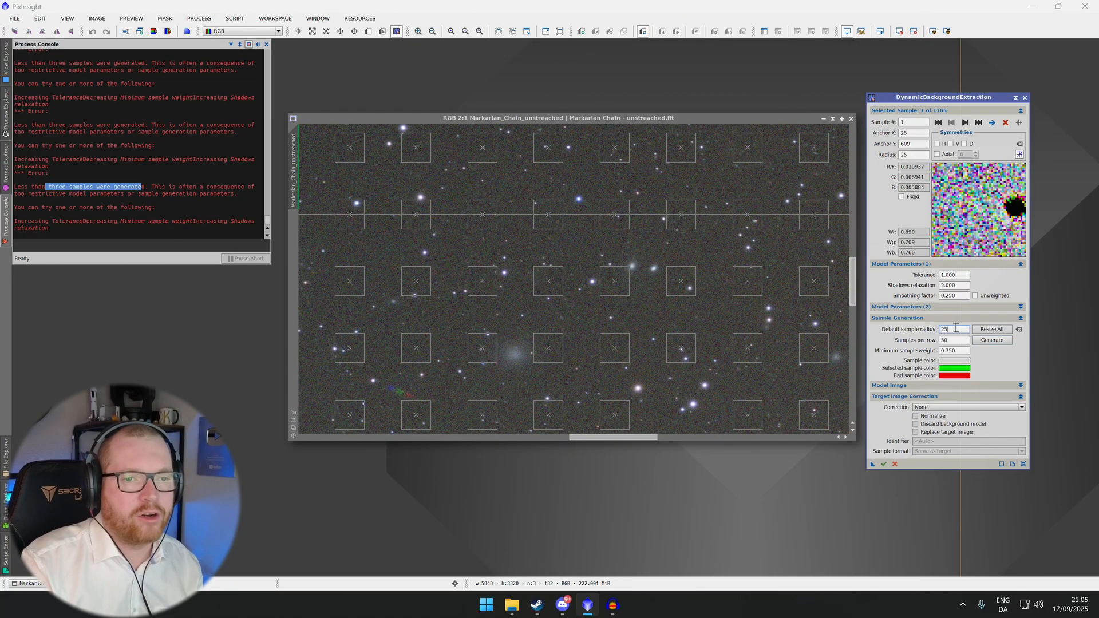
pyautogui.click(992, 343)
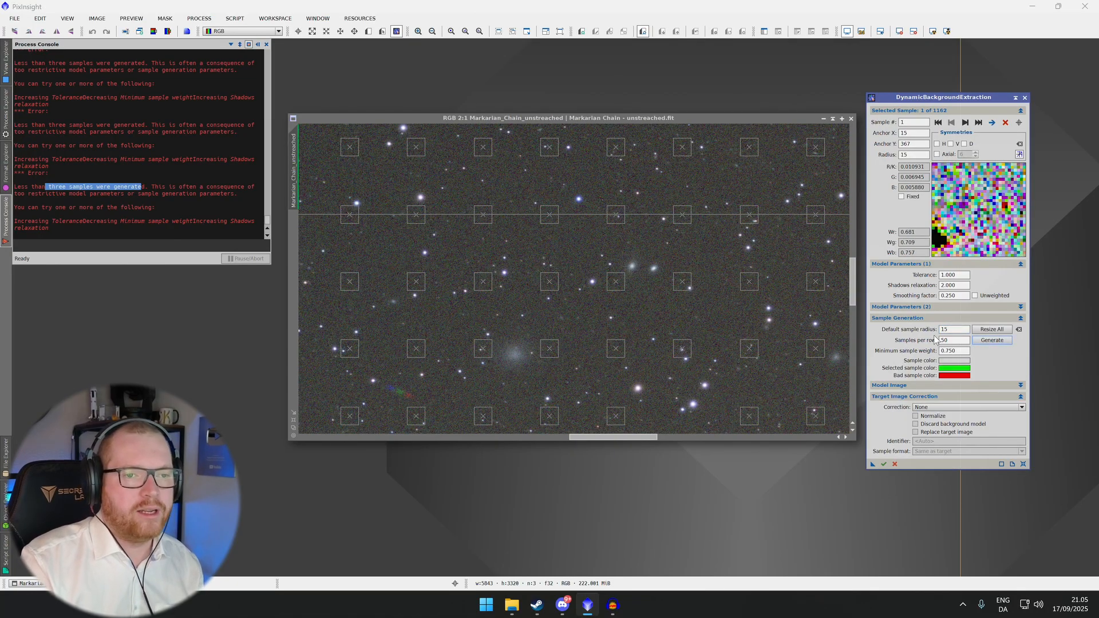
# Set samples per row to 25 and regenerate the background samples
pyautogui.scroll(-5, 662, 318)
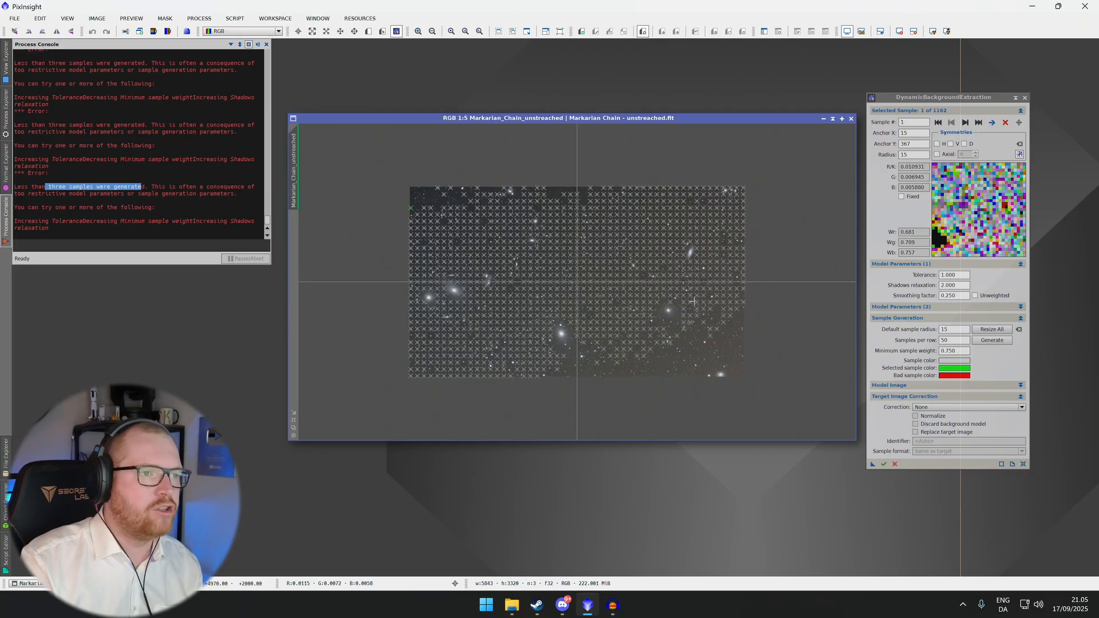
pyautogui.click(951, 342)
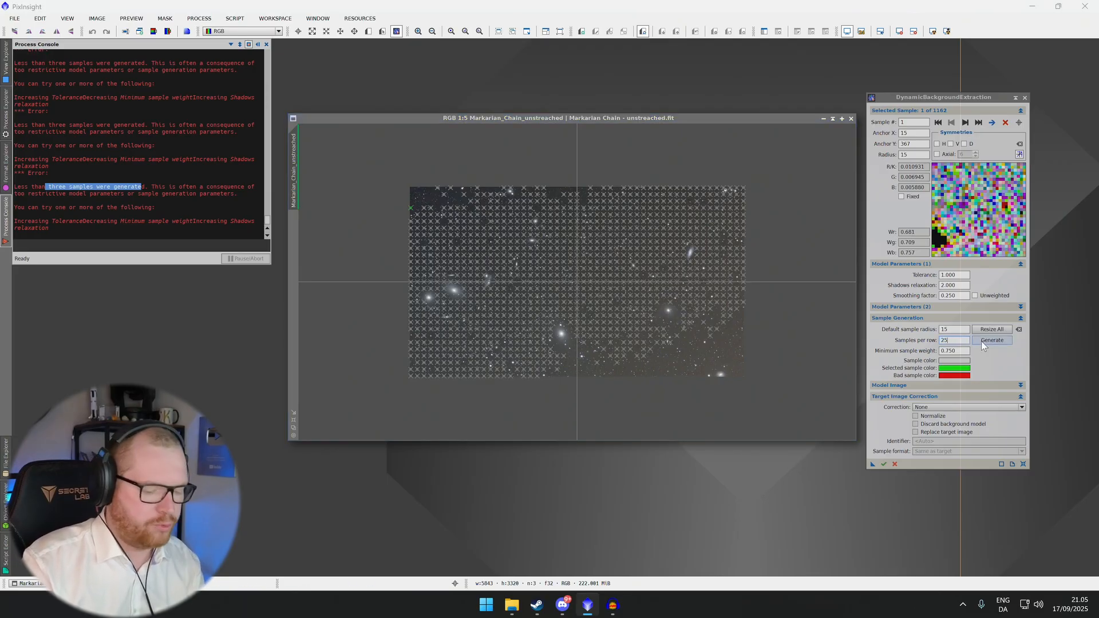
pyautogui.click(1005, 338)
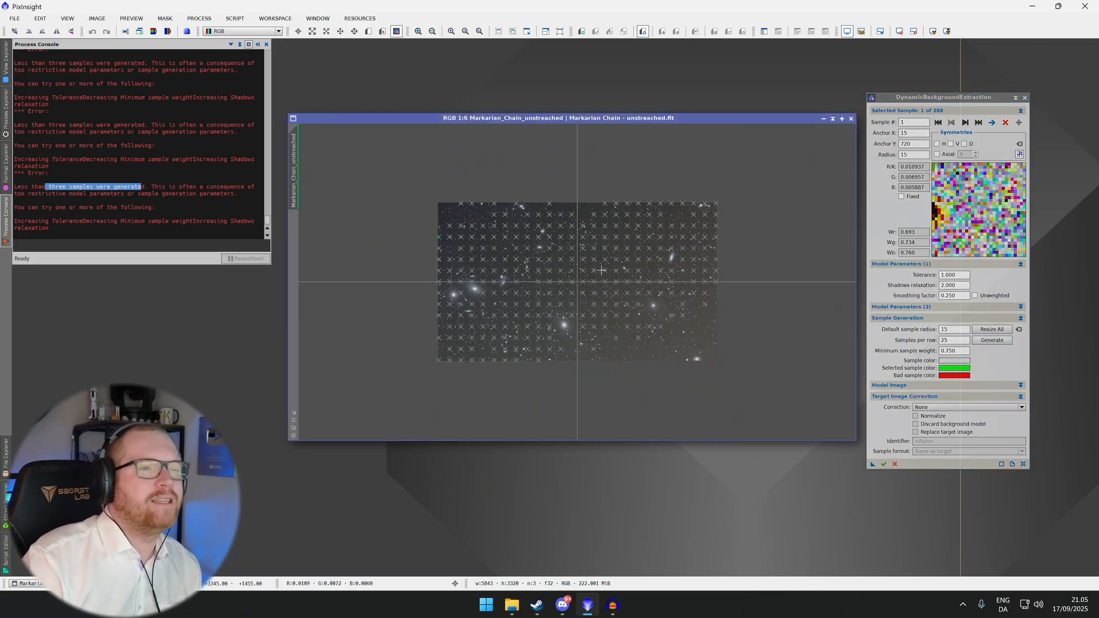
# Set the model tolerance to 1.5 and regenerate the background samples
pyautogui.scroll(1, 443, 282)
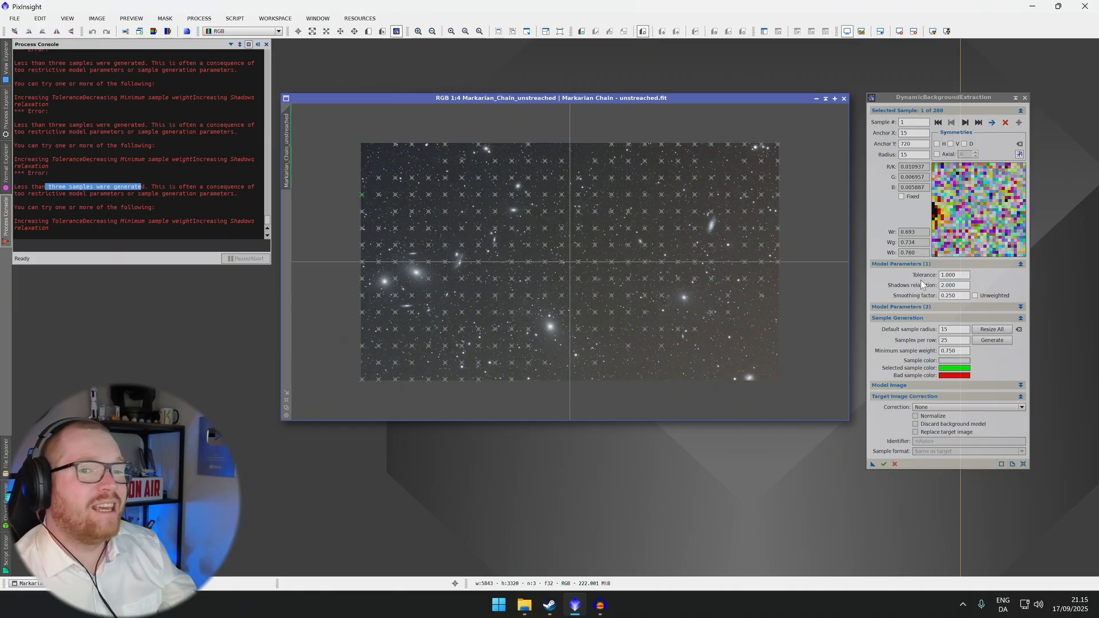
pyautogui.doubleClick(954, 275)
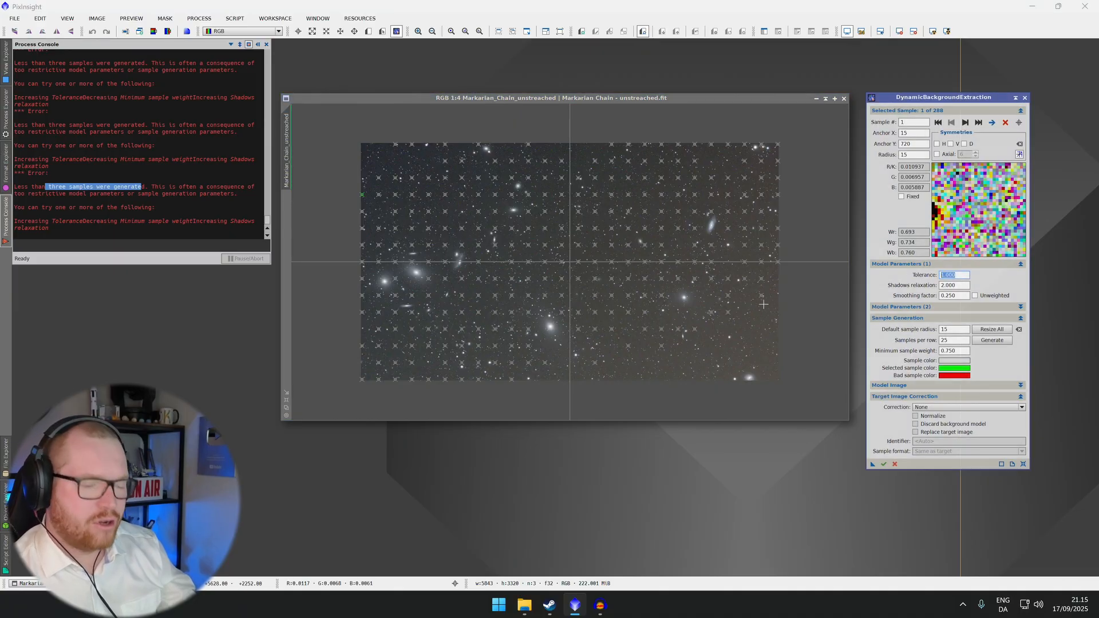
pyautogui.write('1.5')
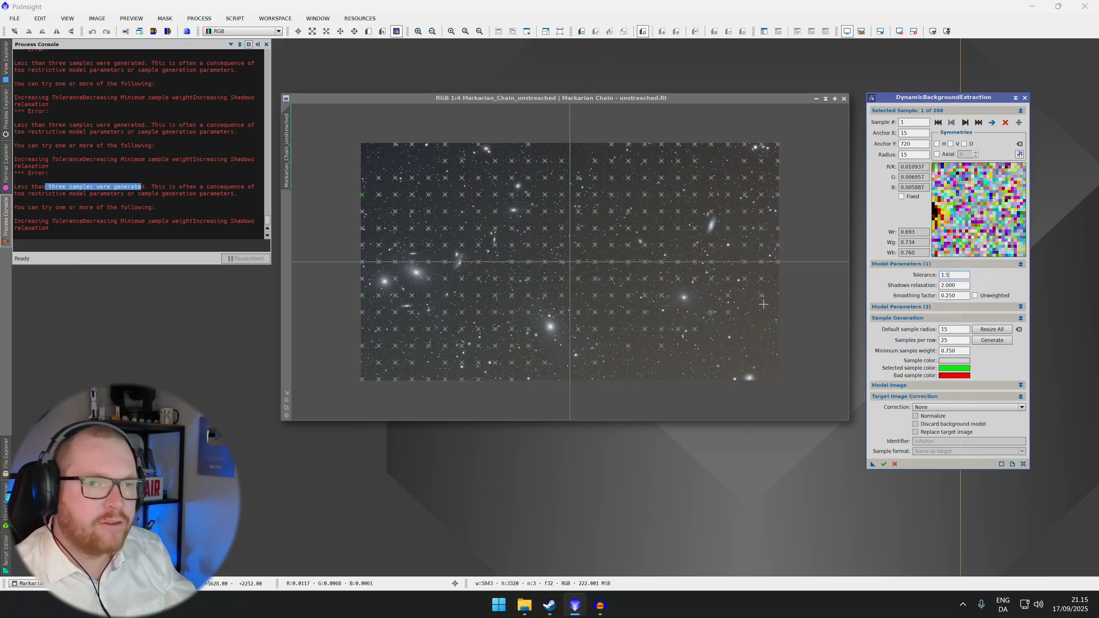
pyautogui.click(1000, 340)
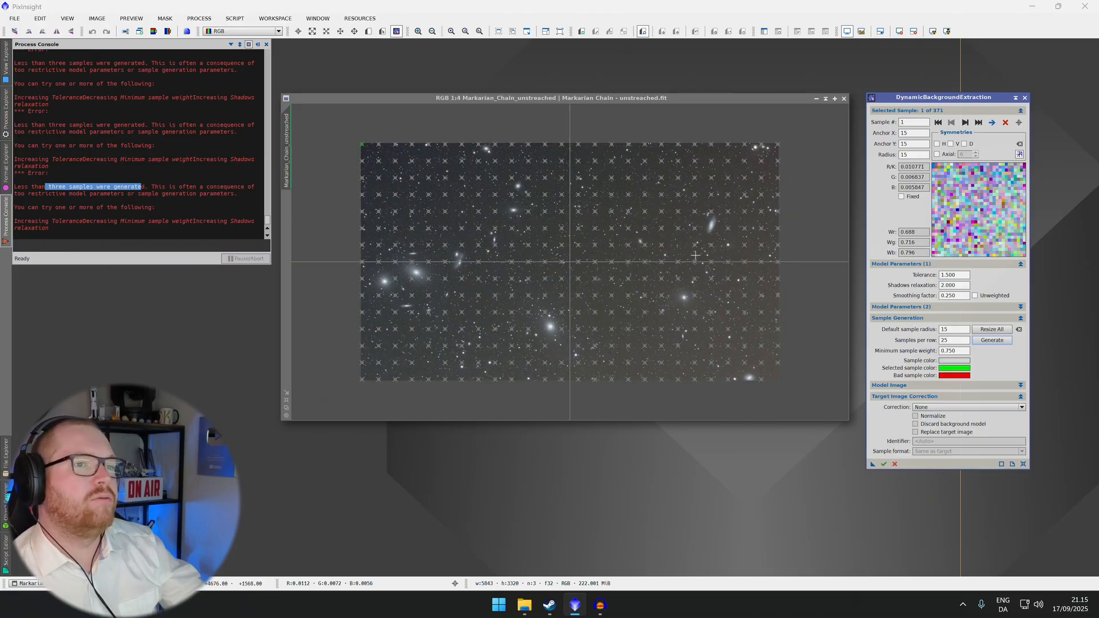
# Apply DynamicBackgroundExtraction to the Markarian Chain image to build the background model
pyautogui.scroll(-2, 515, 242)
pyautogui.scroll(2, 515, 242)
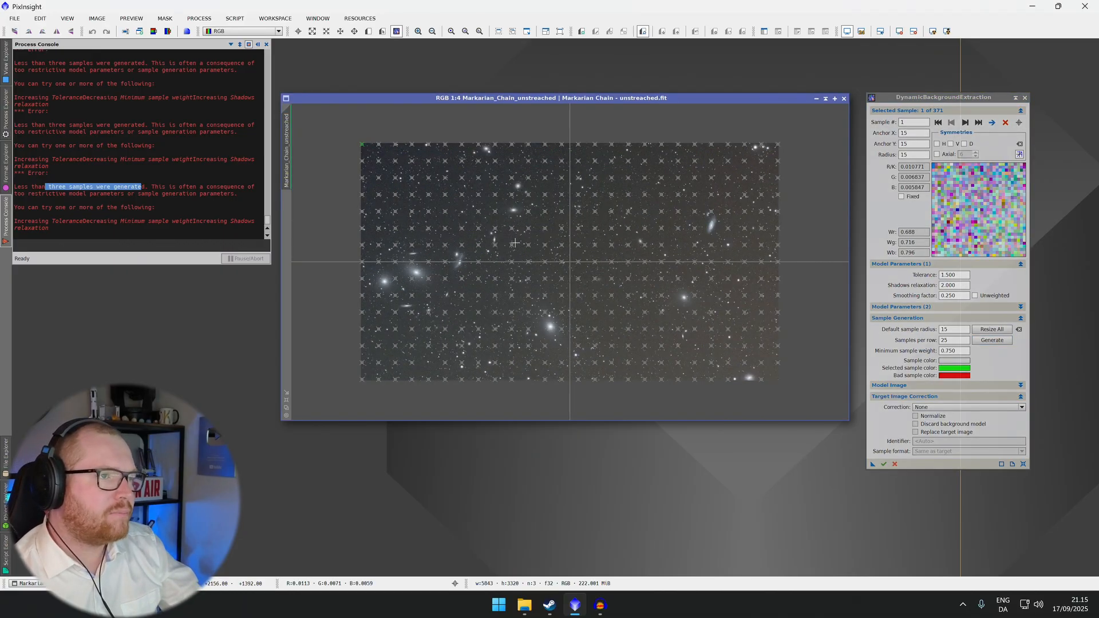
pyautogui.moveTo(871, 465); pyautogui.dragTo(680, 333)
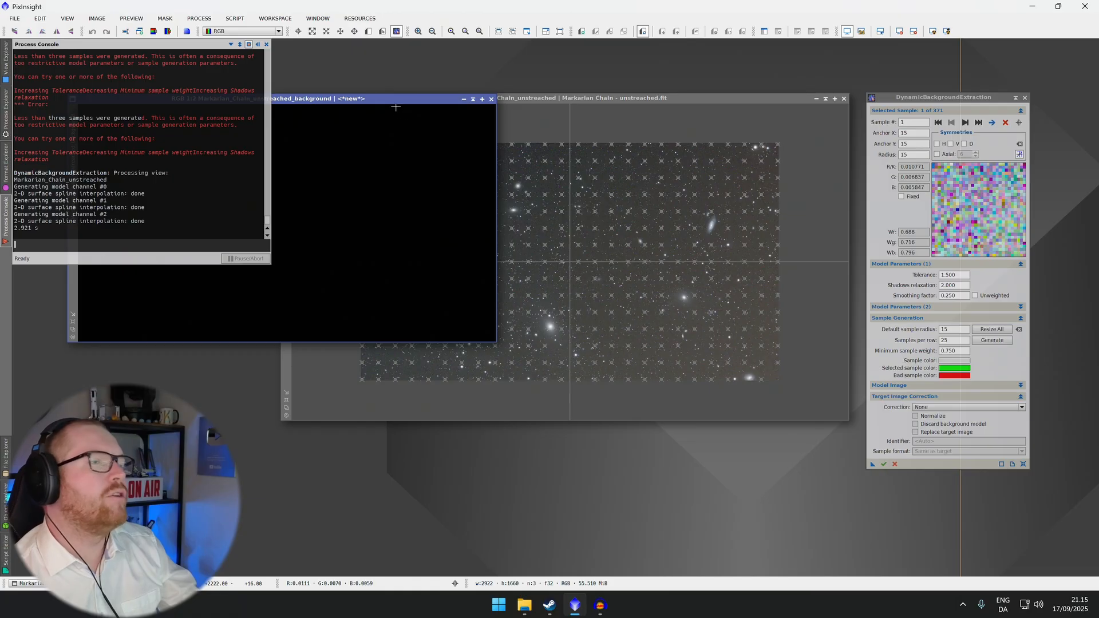
# Move the background model window aside and auto-stretch its display to inspect it
pyautogui.moveTo(398, 102); pyautogui.dragTo(715, 162)
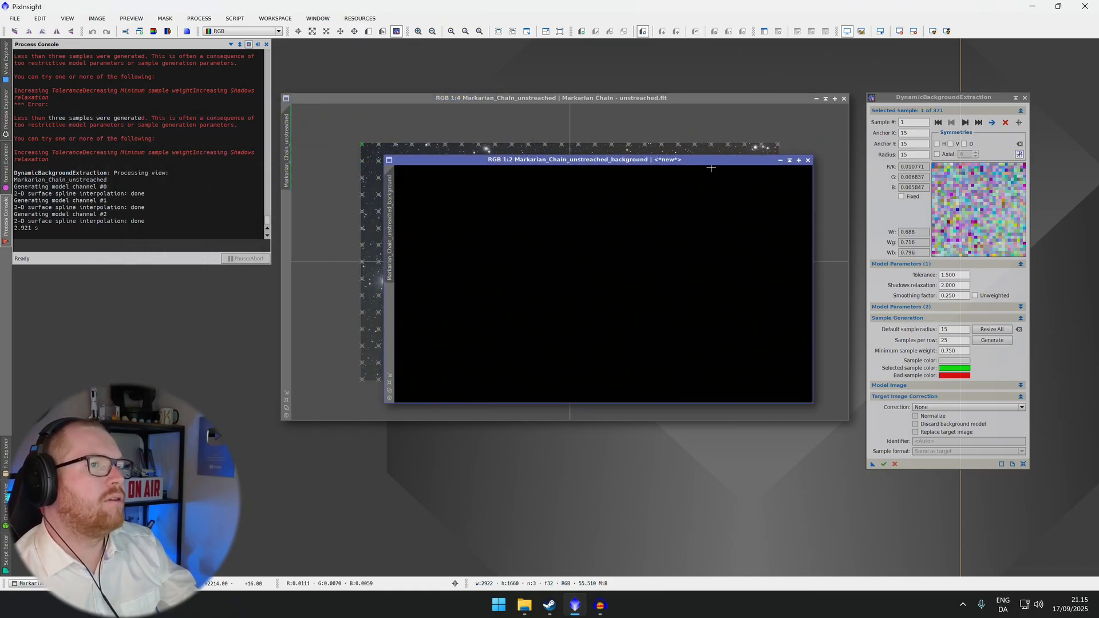
pyautogui.click(932, 31)
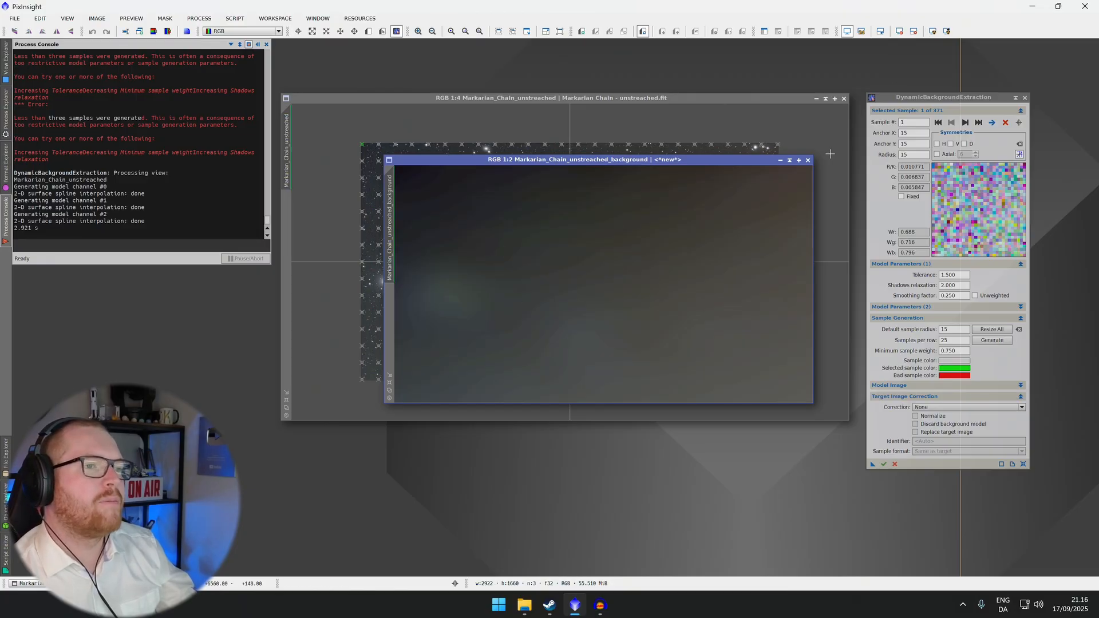
# Move the background model window aside and close it
pyautogui.moveTo(729, 160); pyautogui.dragTo(783, 115)
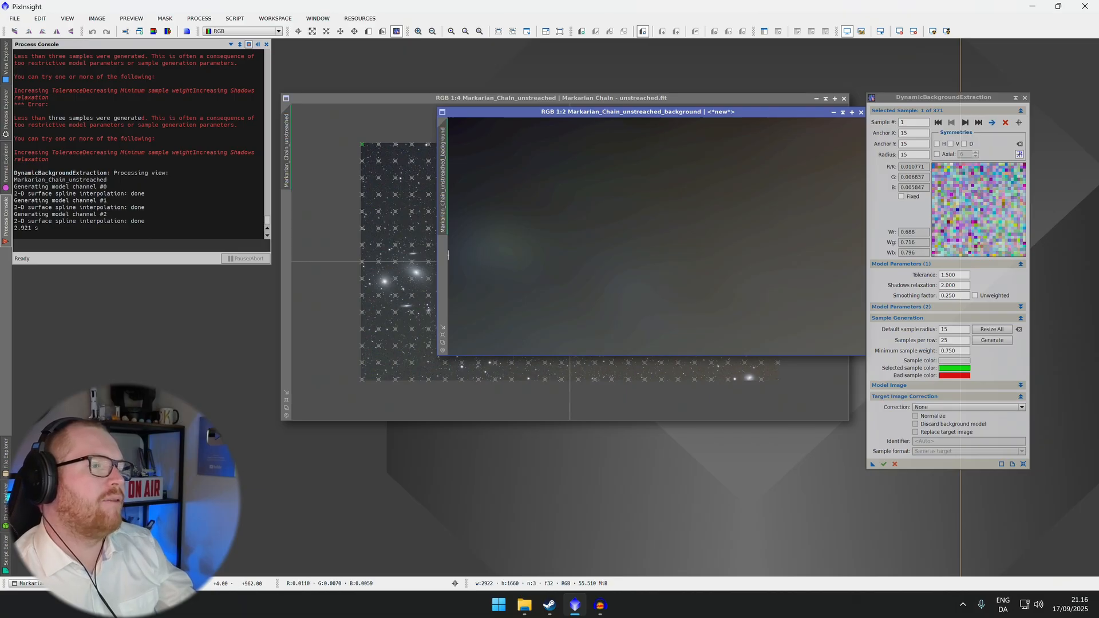
pyautogui.moveTo(686, 116); pyautogui.dragTo(642, 129)
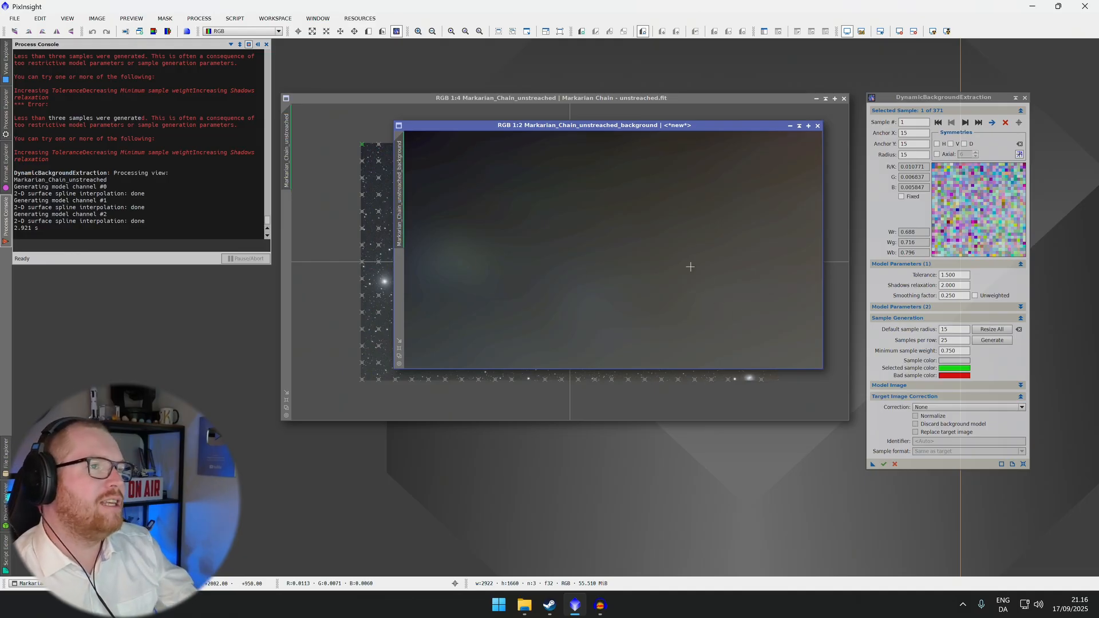
pyautogui.click(818, 126)
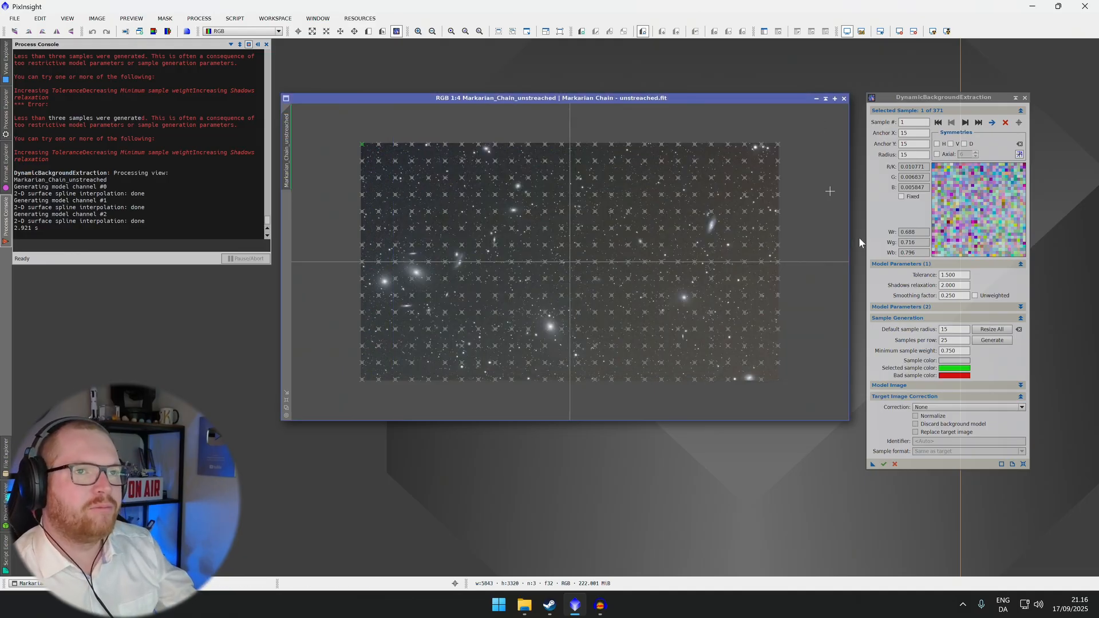
# Set the target image correction to Subtraction and apply DynamicBackgroundExtraction to the Markarian Chain image
pyautogui.click(898, 397)
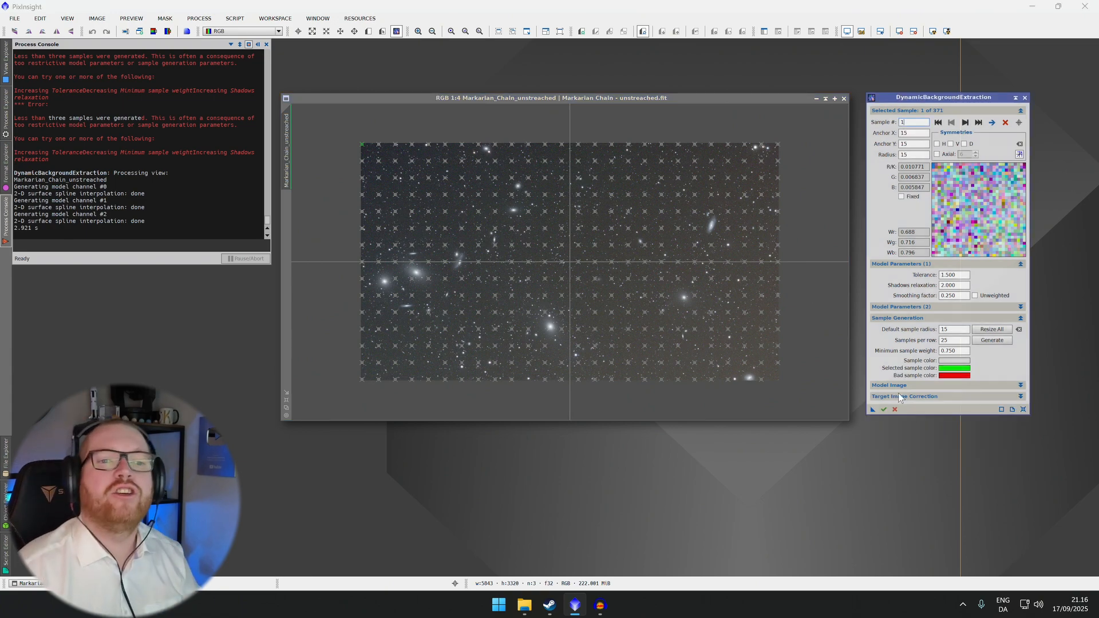
pyautogui.click(907, 397)
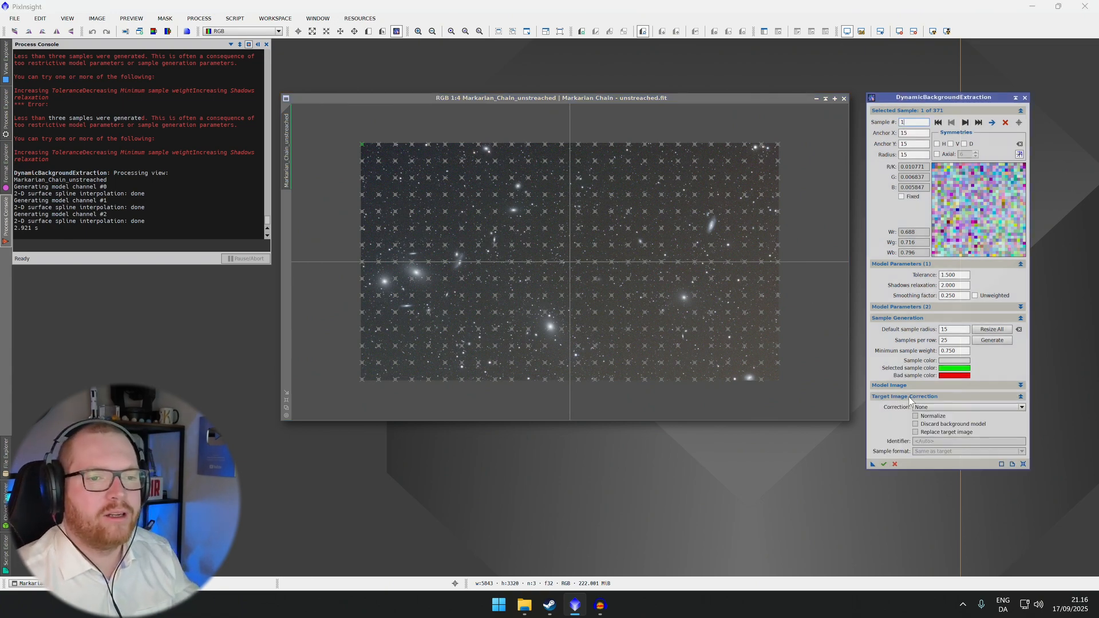
pyautogui.click(932, 406)
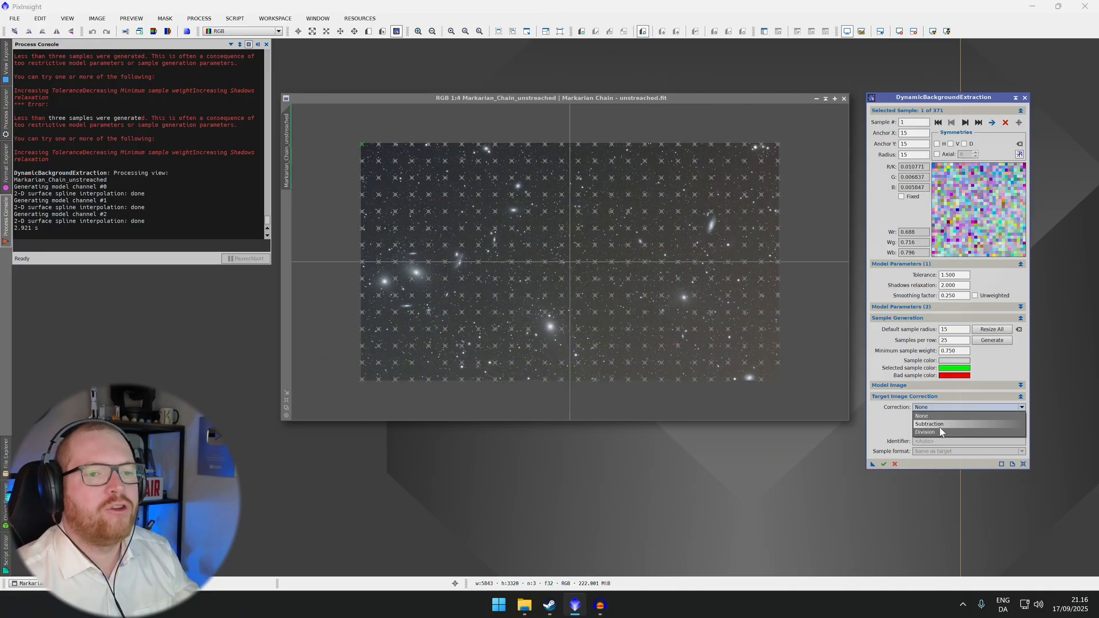
pyautogui.click(939, 424)
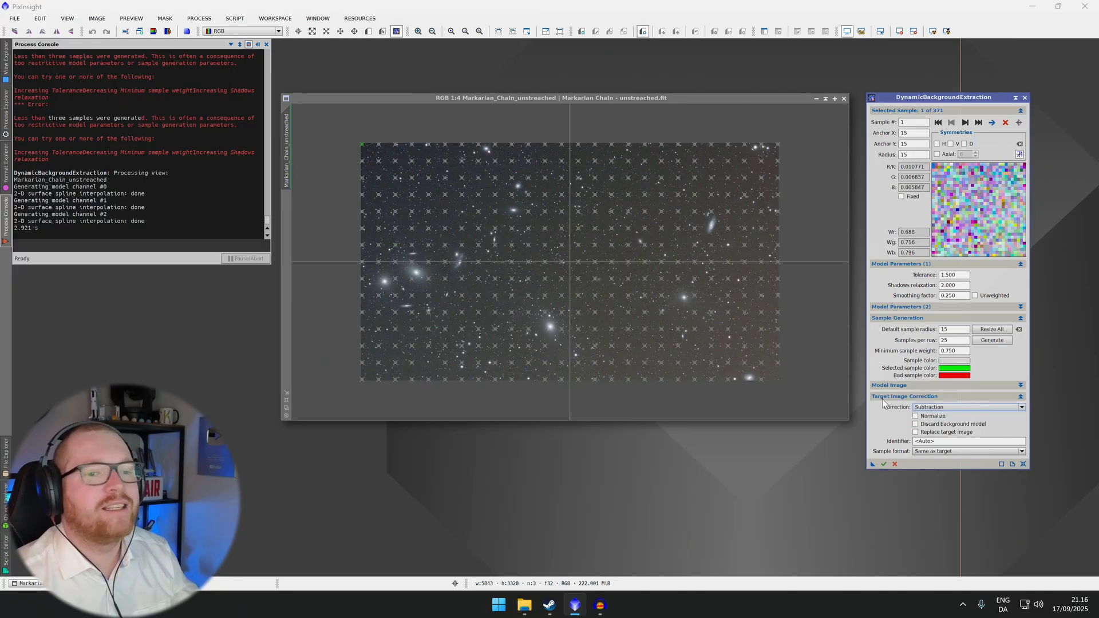
pyautogui.click(884, 464)
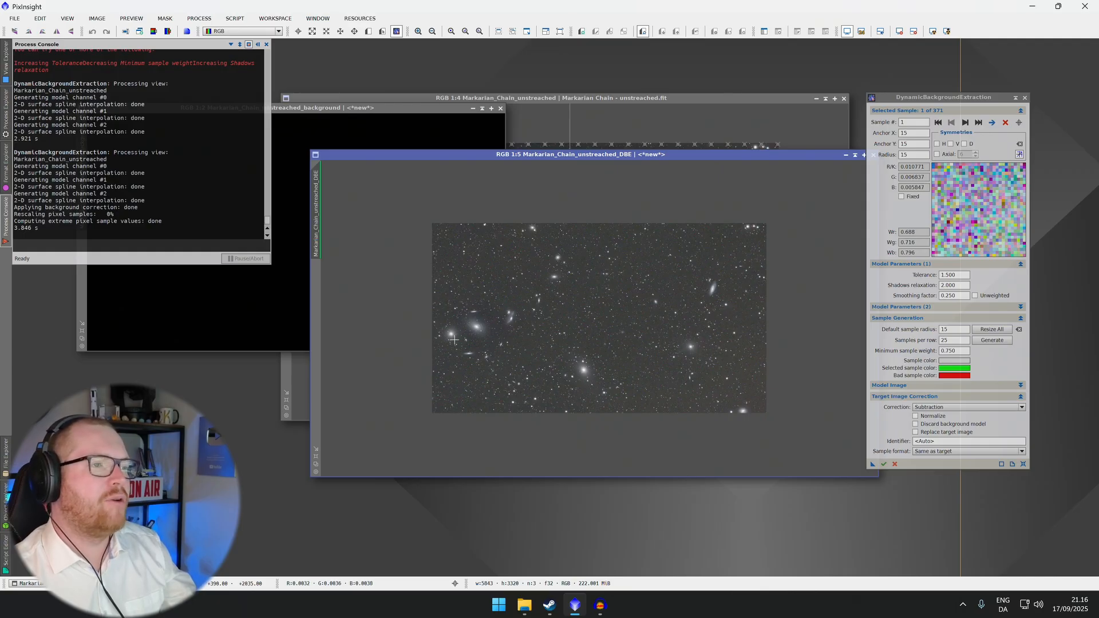
# Inspect the corrected DBE image at higher zoom across different regions, then close it
pyautogui.scroll(2, 469, 324)
pyautogui.scroll(1, 470, 323)
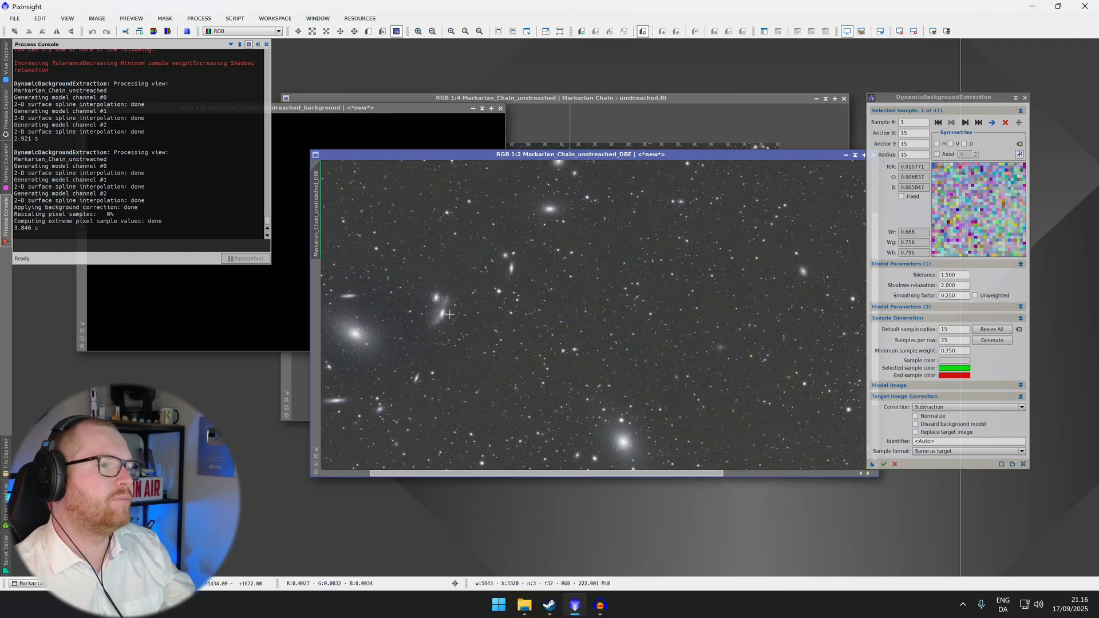
pyautogui.scroll(-1, 462, 311)
pyautogui.moveTo(450, 314); pyautogui.dragTo(734, 317)
pyautogui.scroll(1, 572, 295)
pyautogui.scroll(-1, 470, 297)
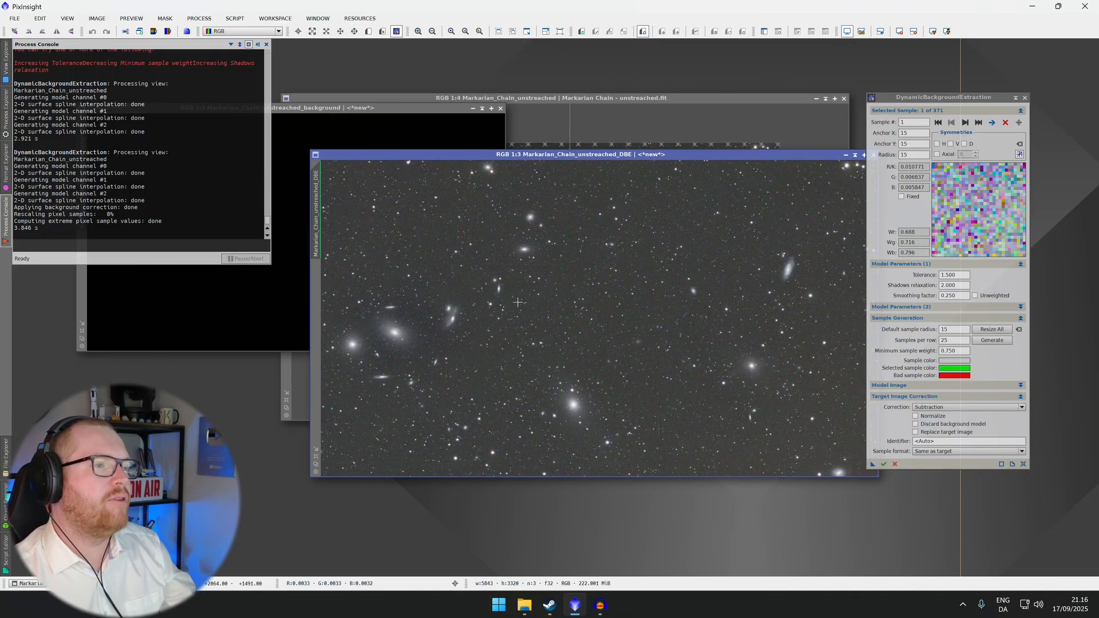
pyautogui.scroll(-1, 437, 318)
pyautogui.scroll(3, 437, 318)
pyautogui.moveTo(439, 312); pyautogui.dragTo(760, 285)
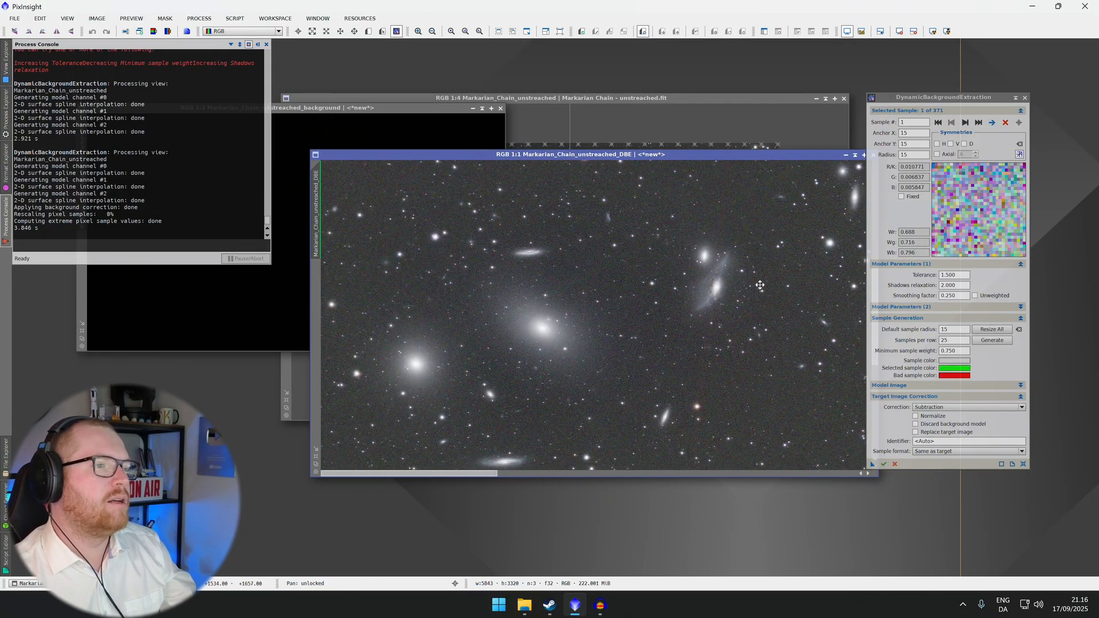
pyautogui.moveTo(762, 334); pyautogui.dragTo(522, 312)
pyautogui.scroll(-1, 561, 312)
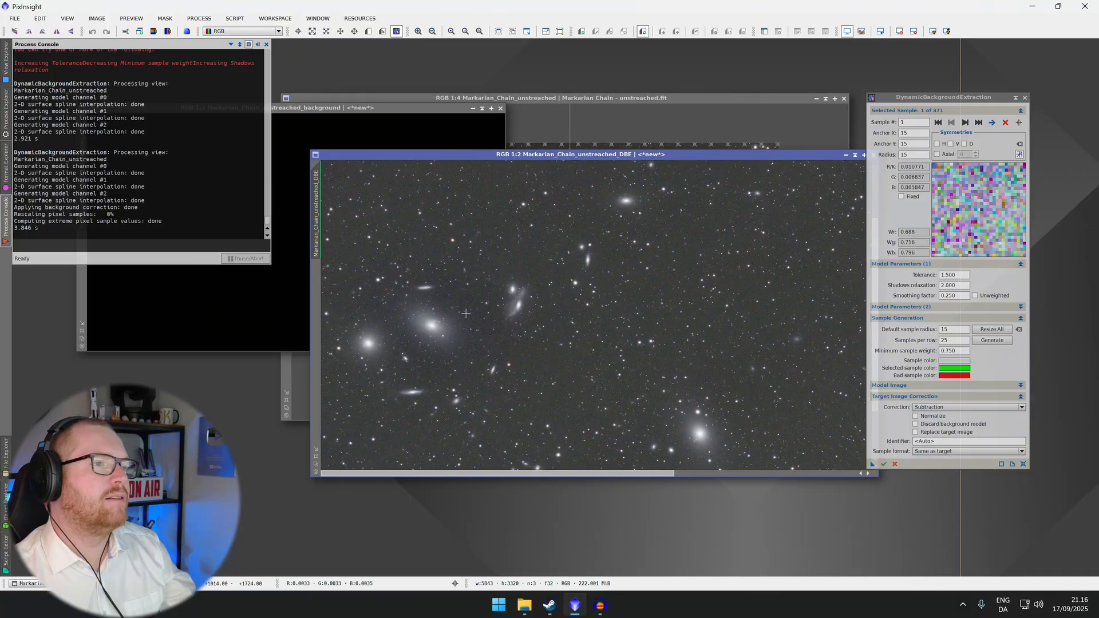
pyautogui.scroll(1, 507, 186)
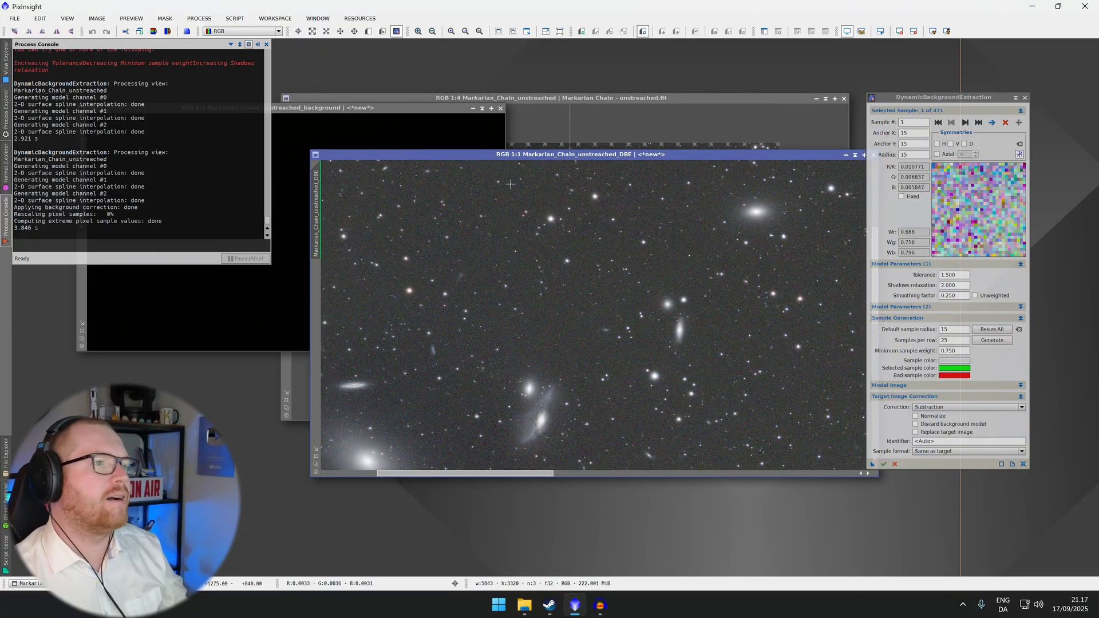
pyautogui.scroll(-1, 485, 336)
pyautogui.scroll(1, 632, 275)
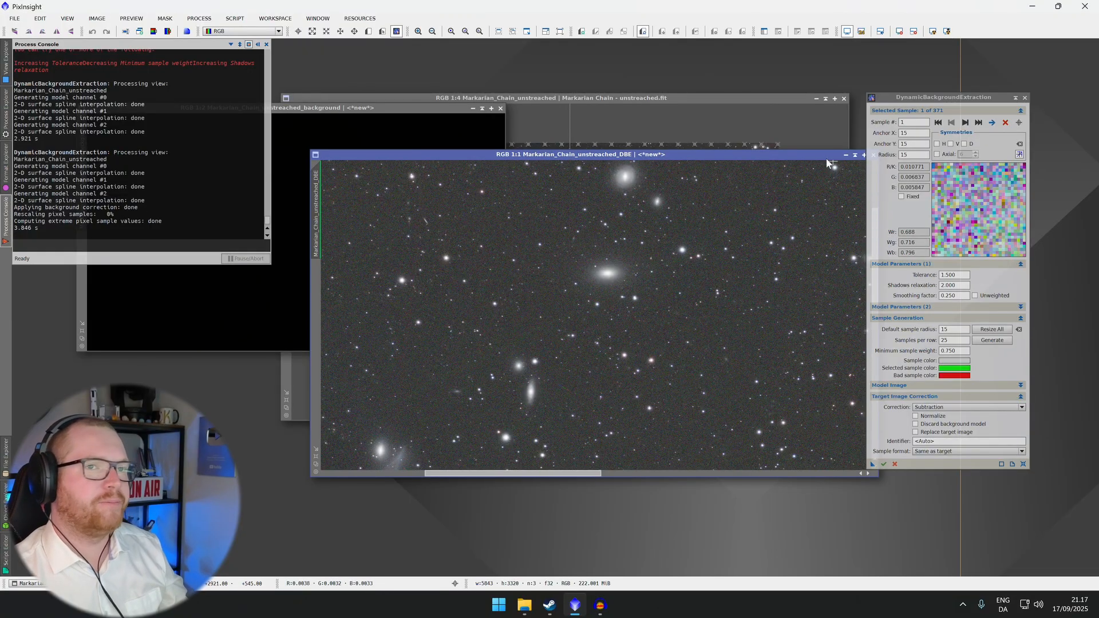
pyautogui.moveTo(821, 158); pyautogui.dragTo(771, 162)
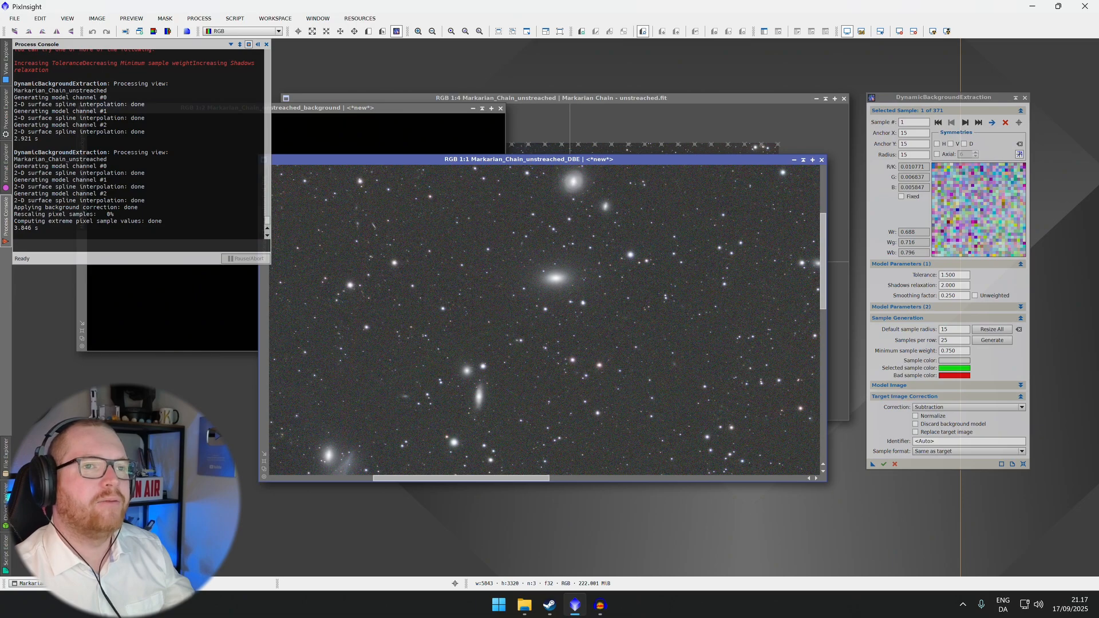
pyautogui.click(824, 160)
# Move three background samples off the galaxy halos in the original image and delete the sample beside the bright galaxy
pyautogui.moveTo(667, 97); pyautogui.dragTo(705, 95)
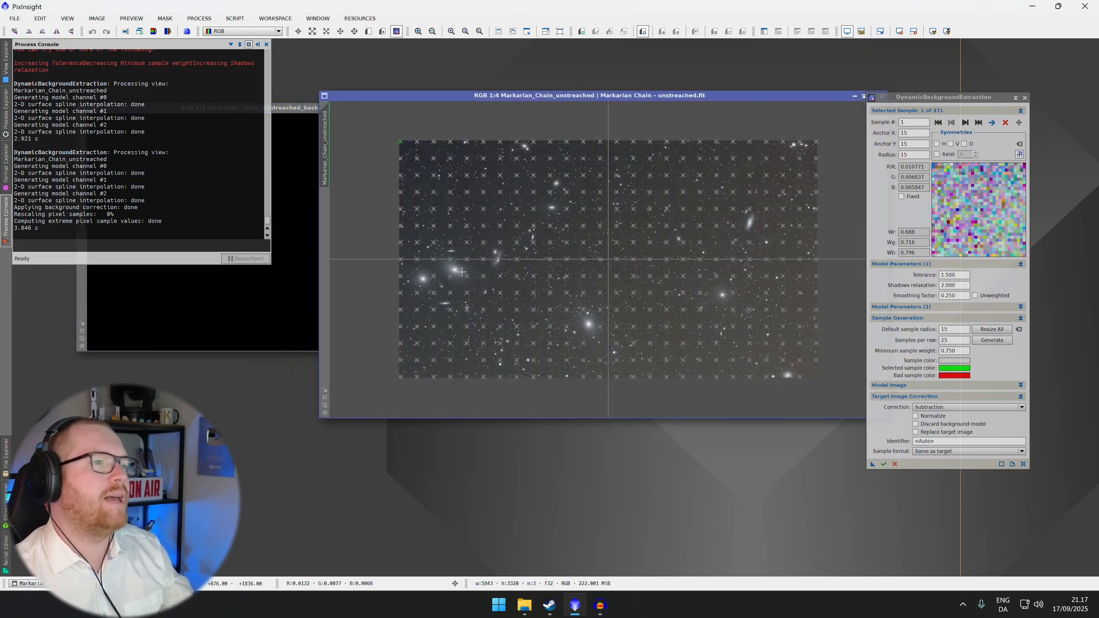
pyautogui.scroll(-1, 456, 276)
pyautogui.scroll(5, 456, 276)
pyautogui.scroll(-1, 423, 274)
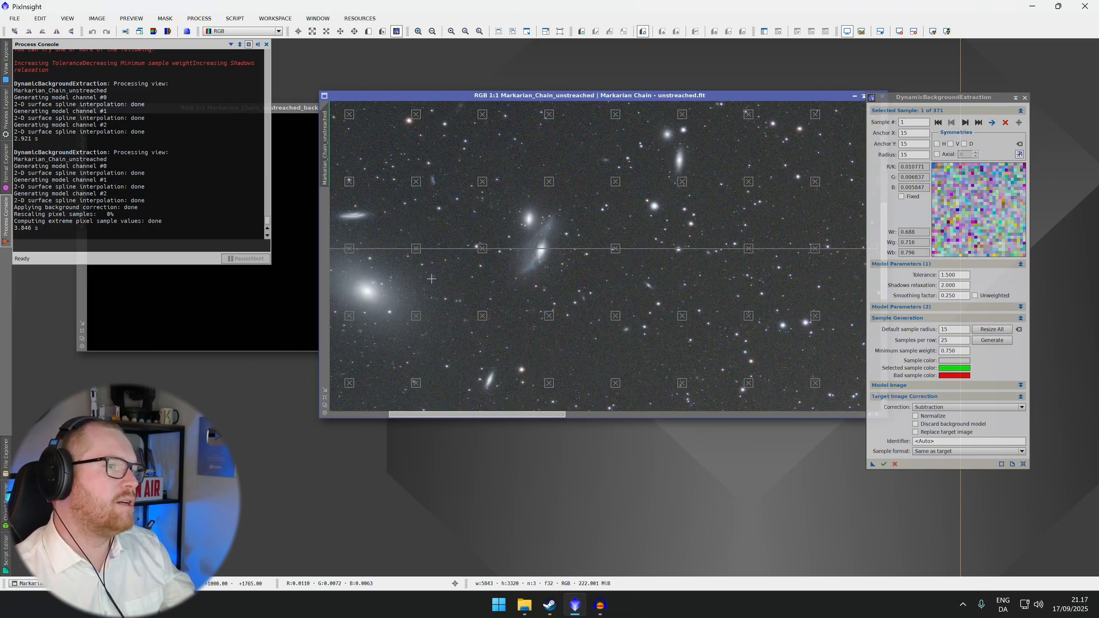
pyautogui.moveTo(438, 280); pyautogui.dragTo(627, 239)
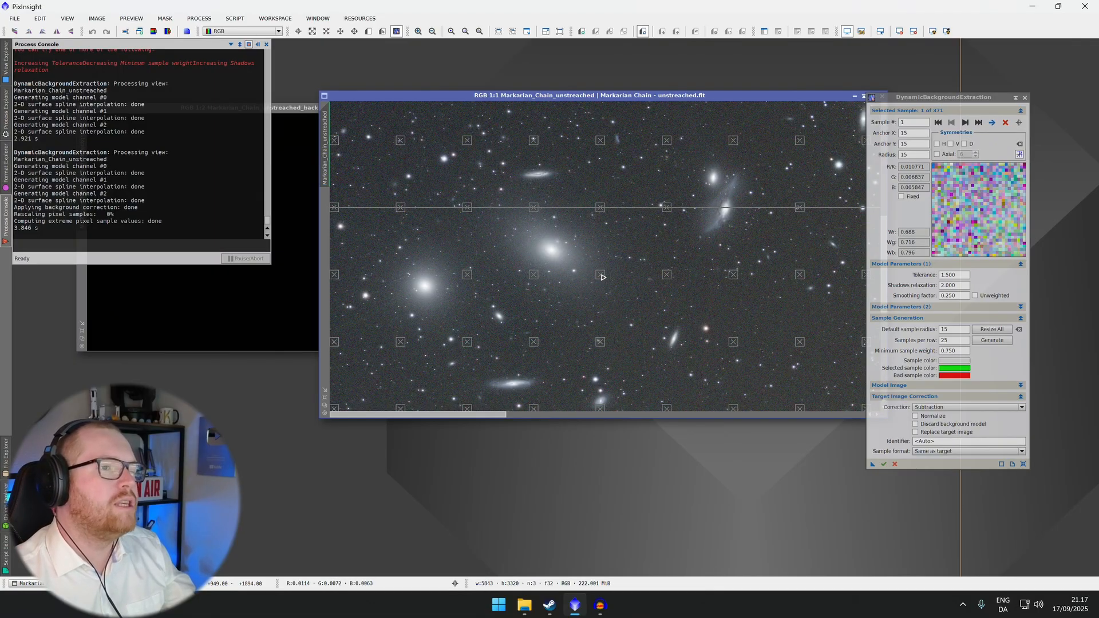
pyautogui.moveTo(602, 277); pyautogui.dragTo(625, 288)
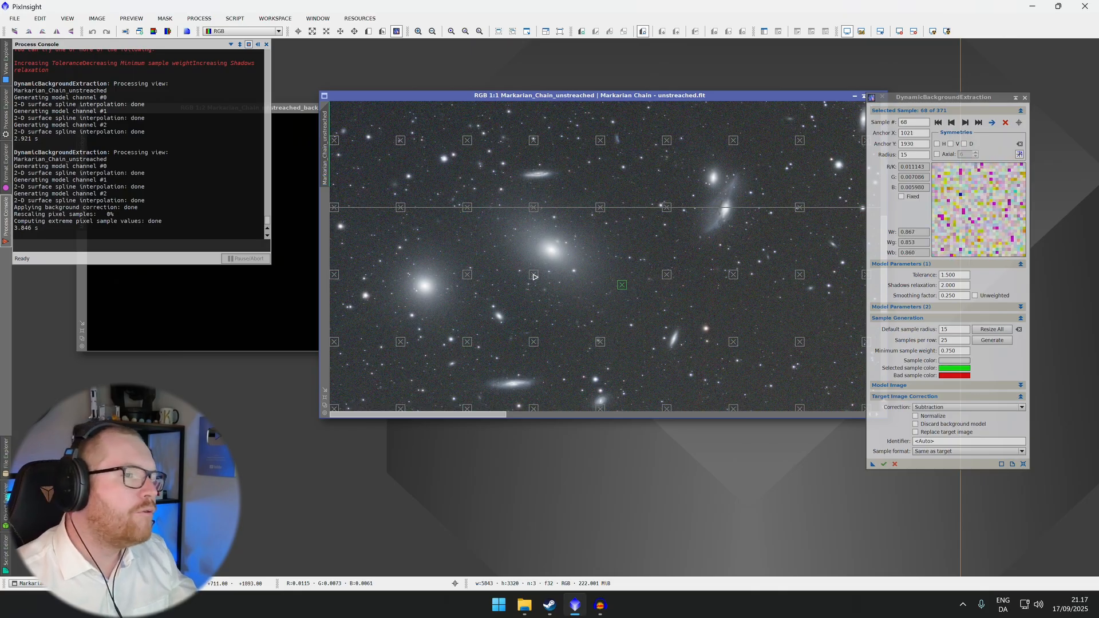
pyautogui.moveTo(534, 275); pyautogui.dragTo(530, 314)
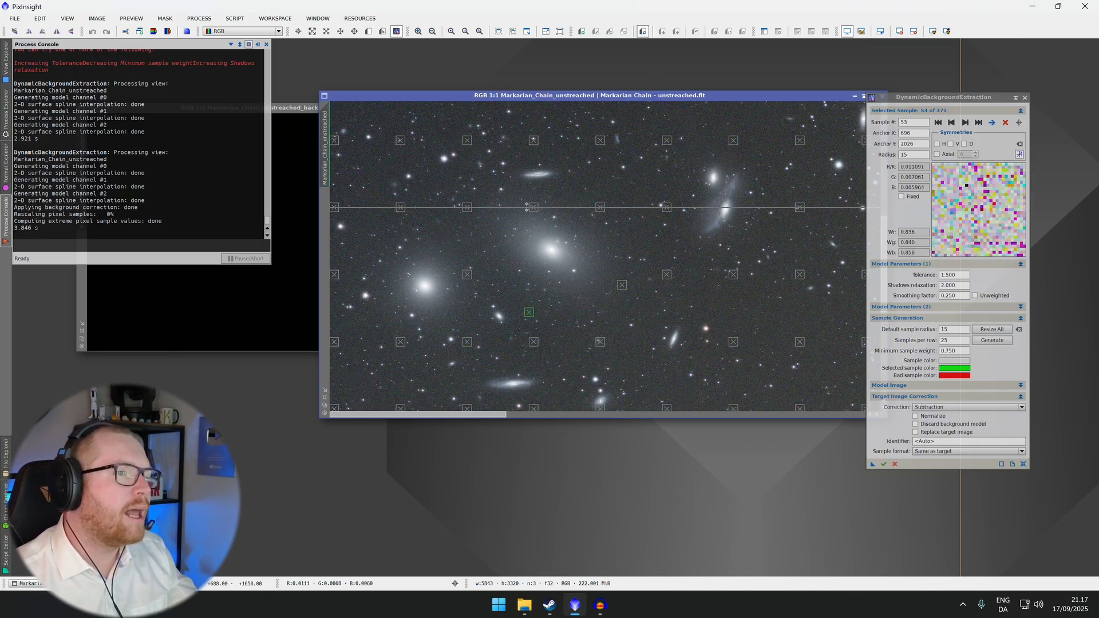
pyautogui.moveTo(535, 212); pyautogui.dragTo(618, 204)
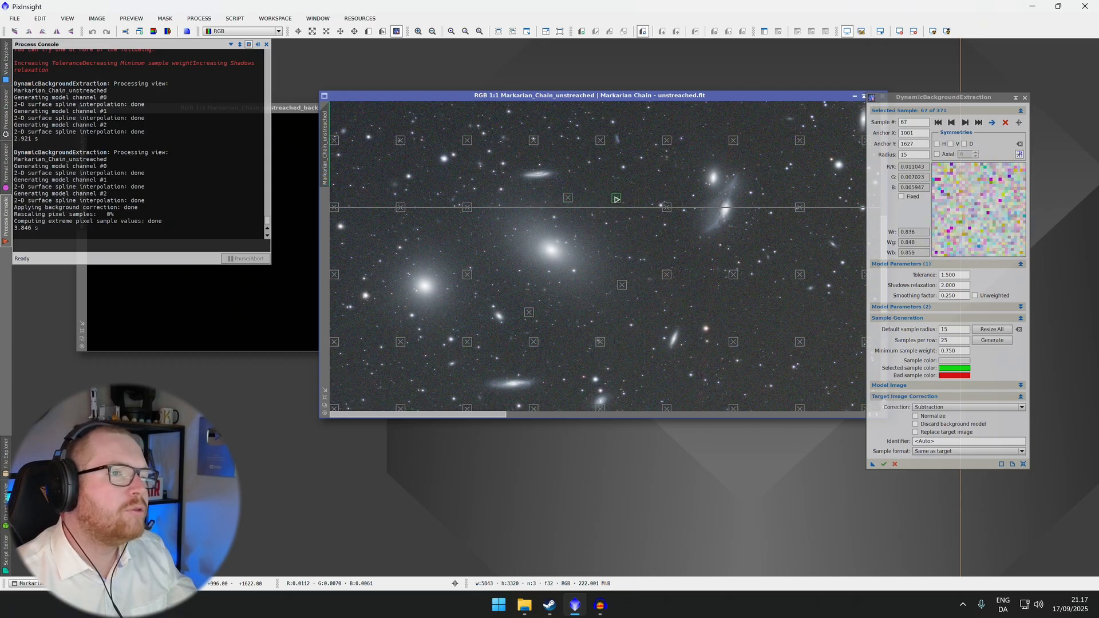
pyautogui.click(468, 275)
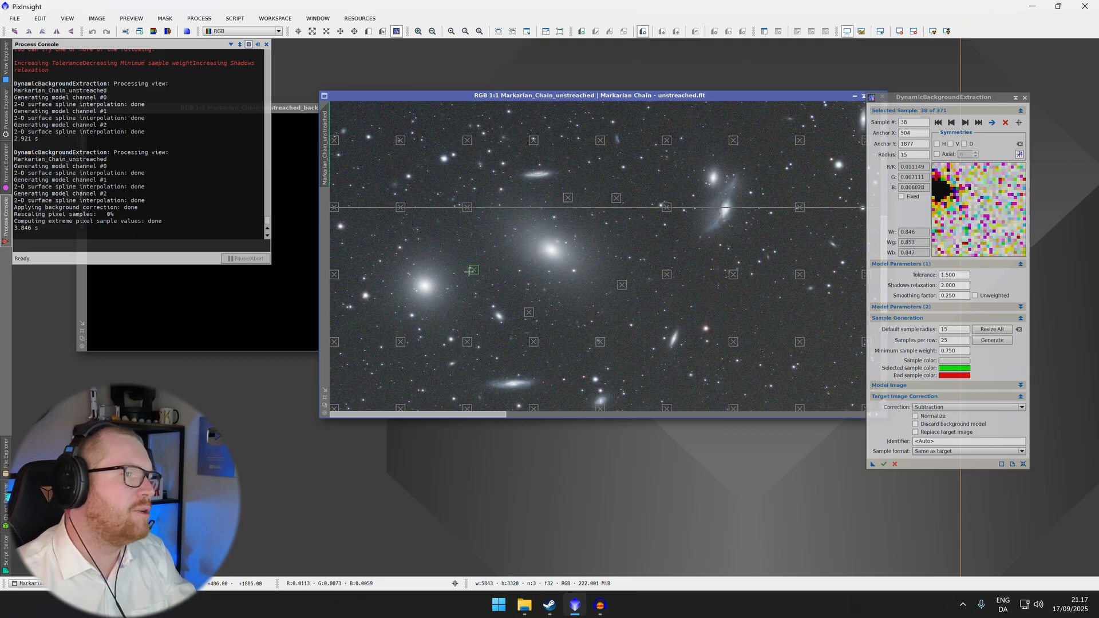
pyautogui.press('Delete')
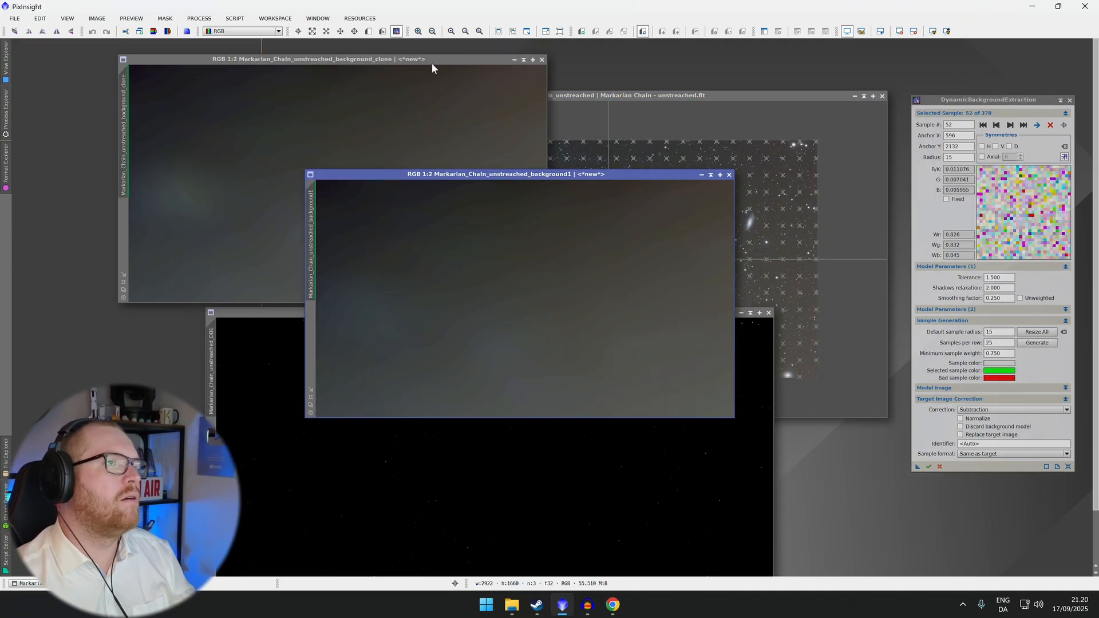
# Compare the two background model windows by switching back and forth between them
pyautogui.moveTo(431, 63); pyautogui.dragTo(621, 177)
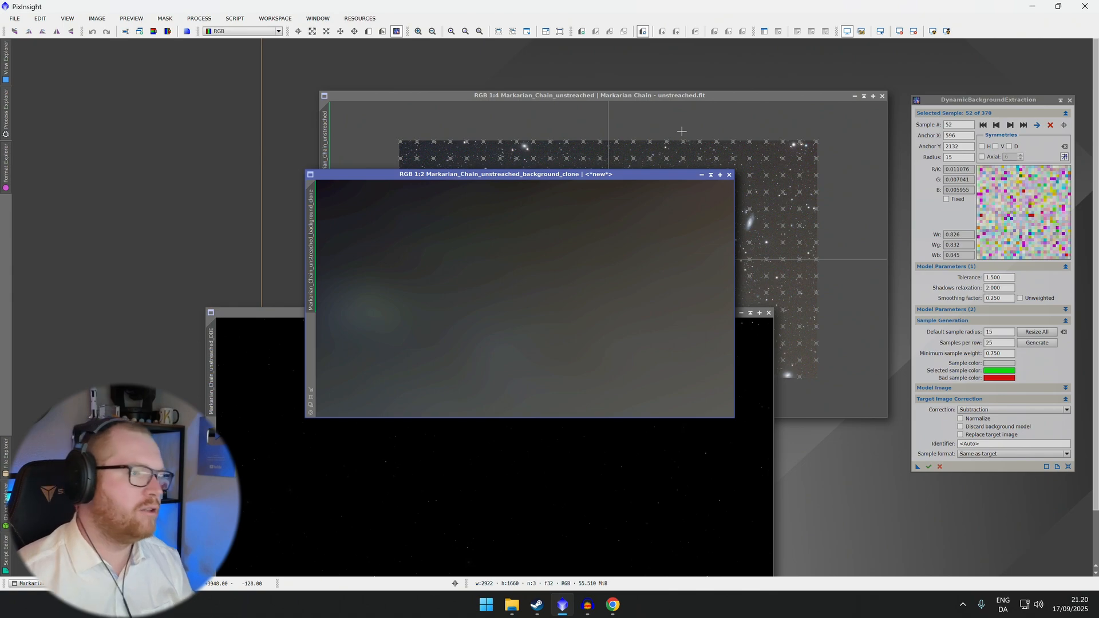
pyautogui.hotkey('ctrl', 'pagedown')
pyautogui.hotkey('ctrl', 'pageup')
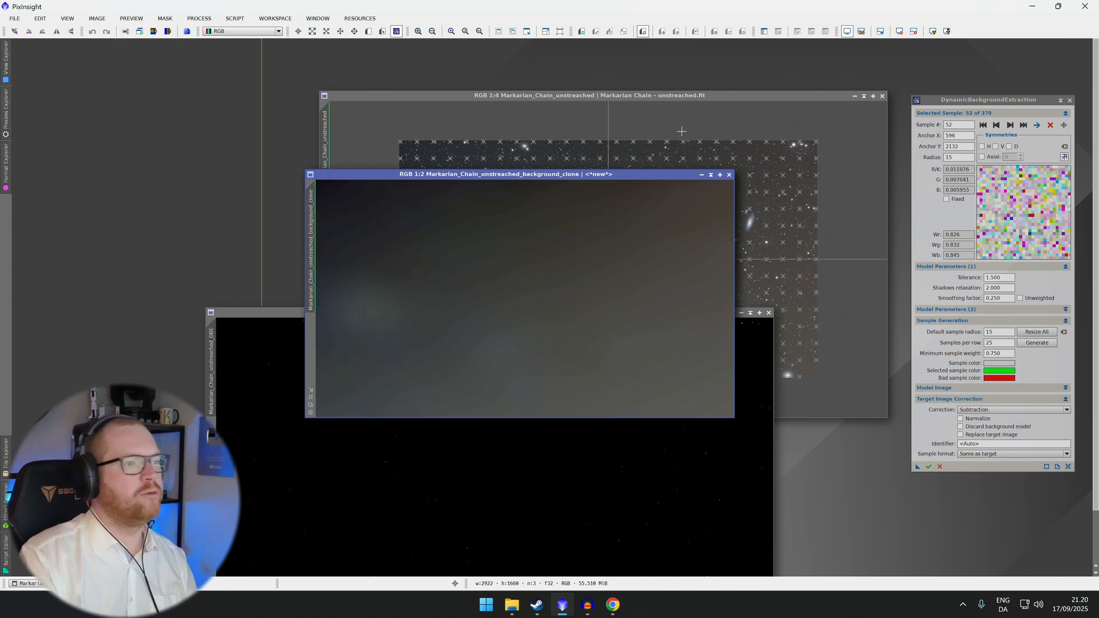
pyautogui.hotkey('ctrl', 'pagedown')
pyautogui.hotkey('ctrl', 'pageup')
pyautogui.hotkey('ctrl', 'pagedown')
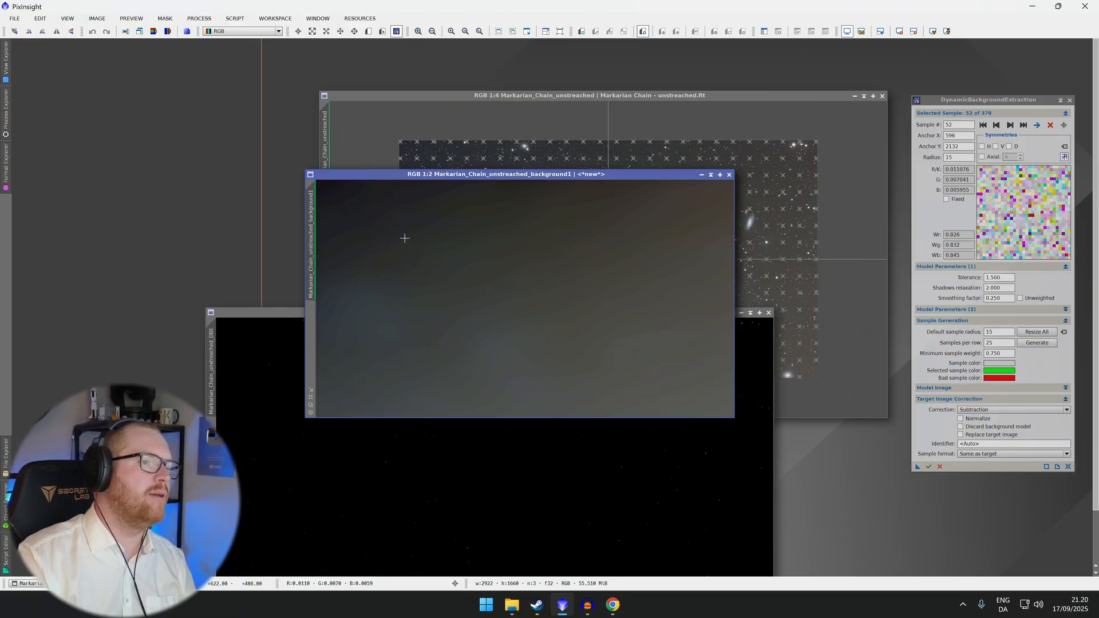
pyautogui.hotkey('ctrl', 'pageup')
pyautogui.hotkey('ctrl', 'pagedown')
pyautogui.hotkey('ctrl', 'pageup')
pyautogui.hotkey('ctrl', 'pagedown')
pyautogui.hotkey('ctrl', 'pageup')
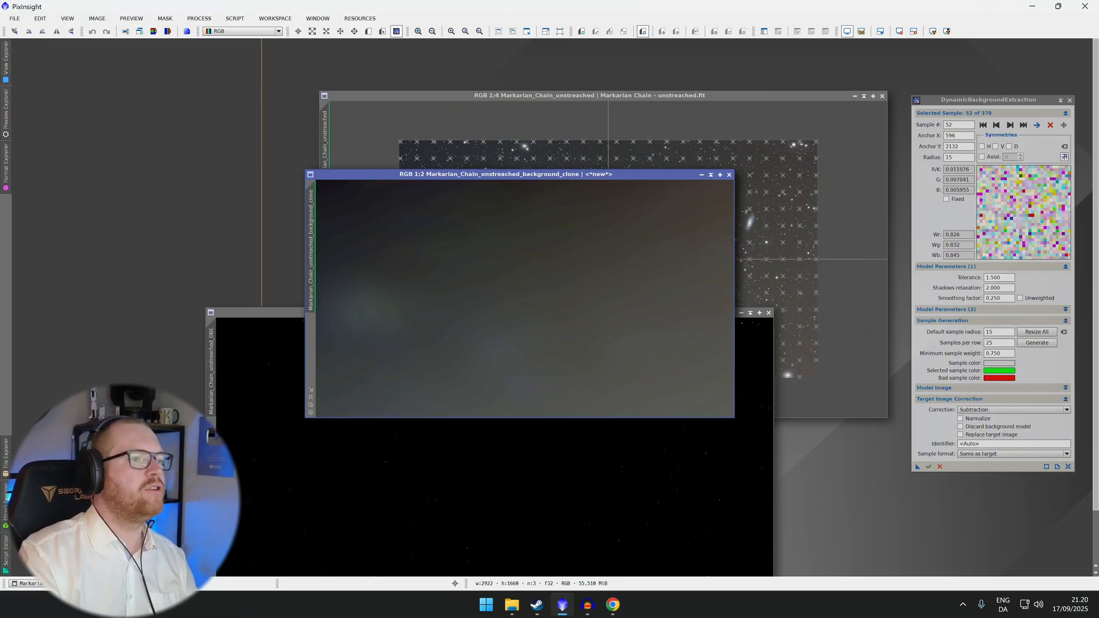
pyautogui.hotkey('ctrl', 'pagedown')
pyautogui.hotkey('ctrl', 'pageup')
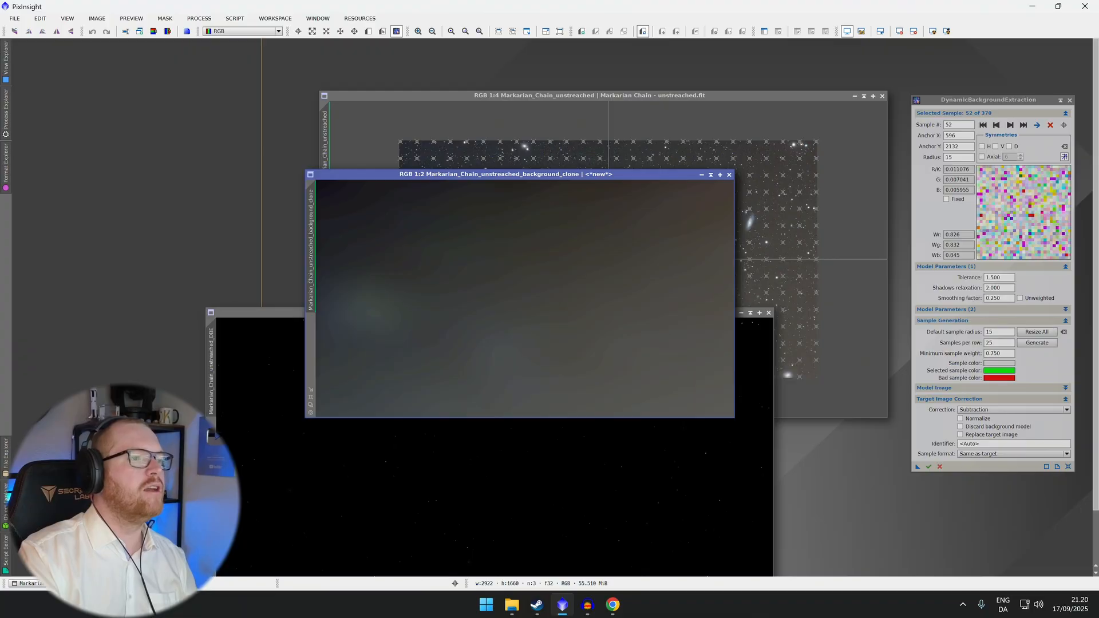
pyautogui.hotkey('ctrl', 'pagedown')
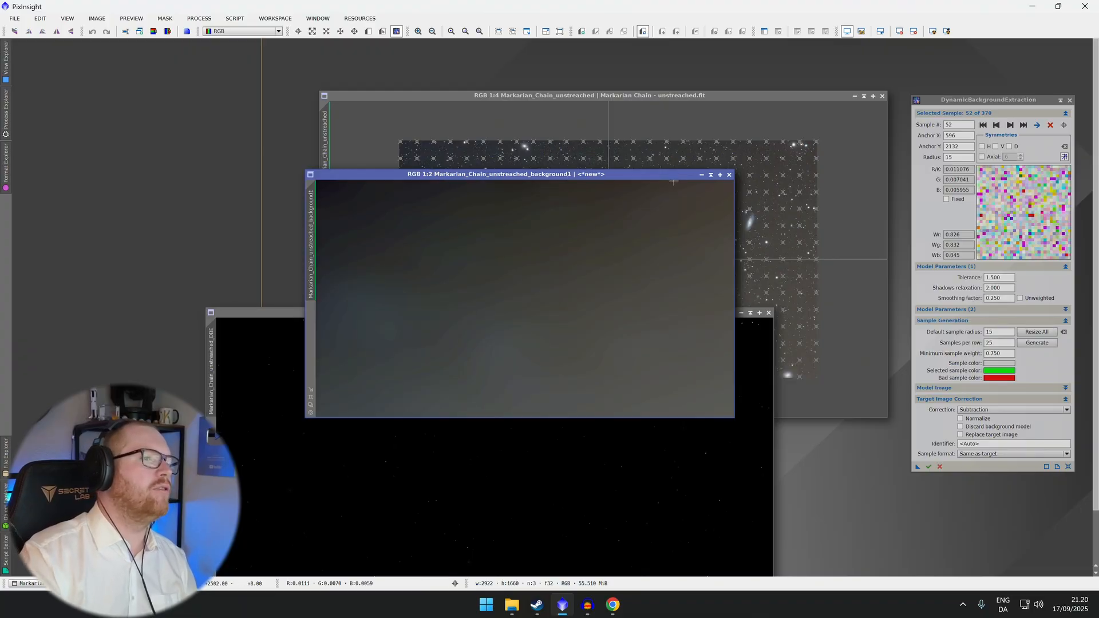
pyautogui.hotkey('ctrl', 'pageup')
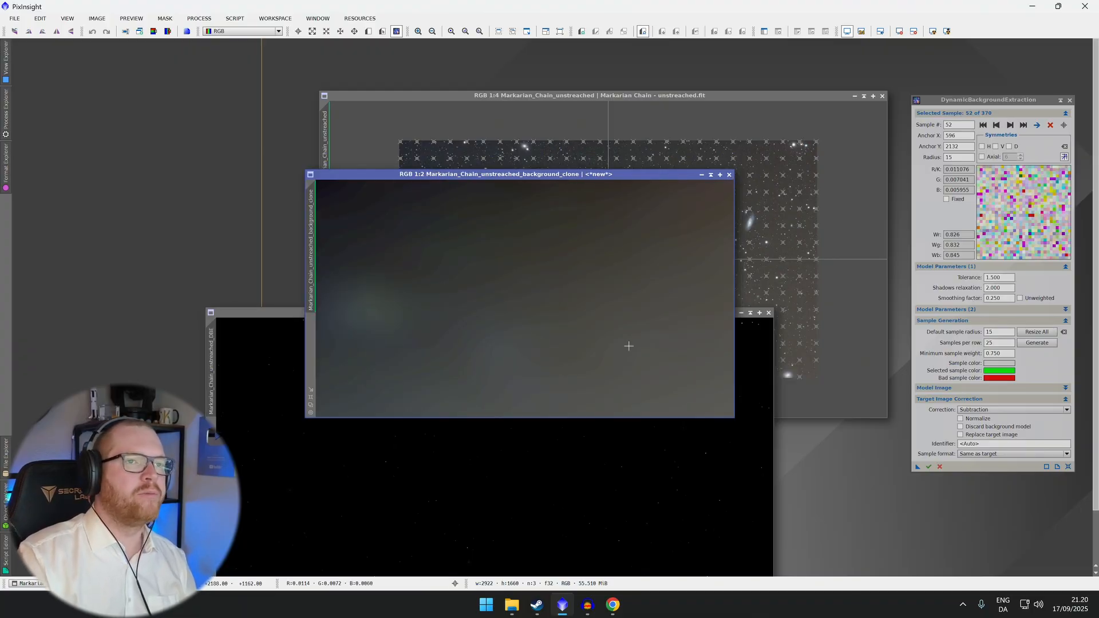
# Close the background model window, then auto-stretch the repositioned DBE result and bring the original image forward
pyautogui.click(729, 175)
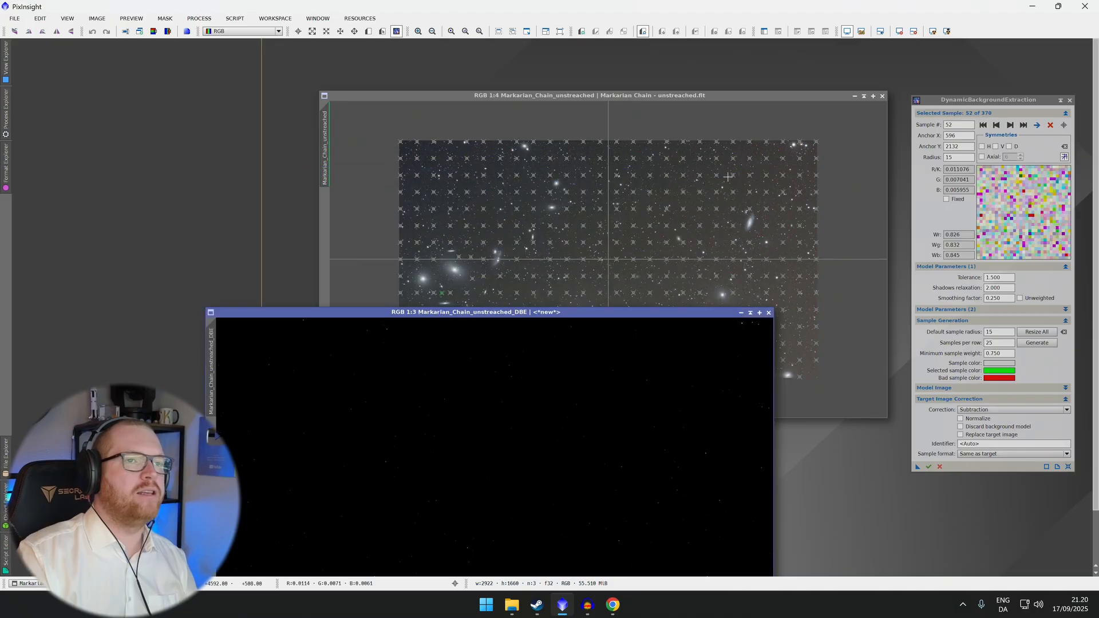
pyautogui.moveTo(630, 315); pyautogui.dragTo(652, 190)
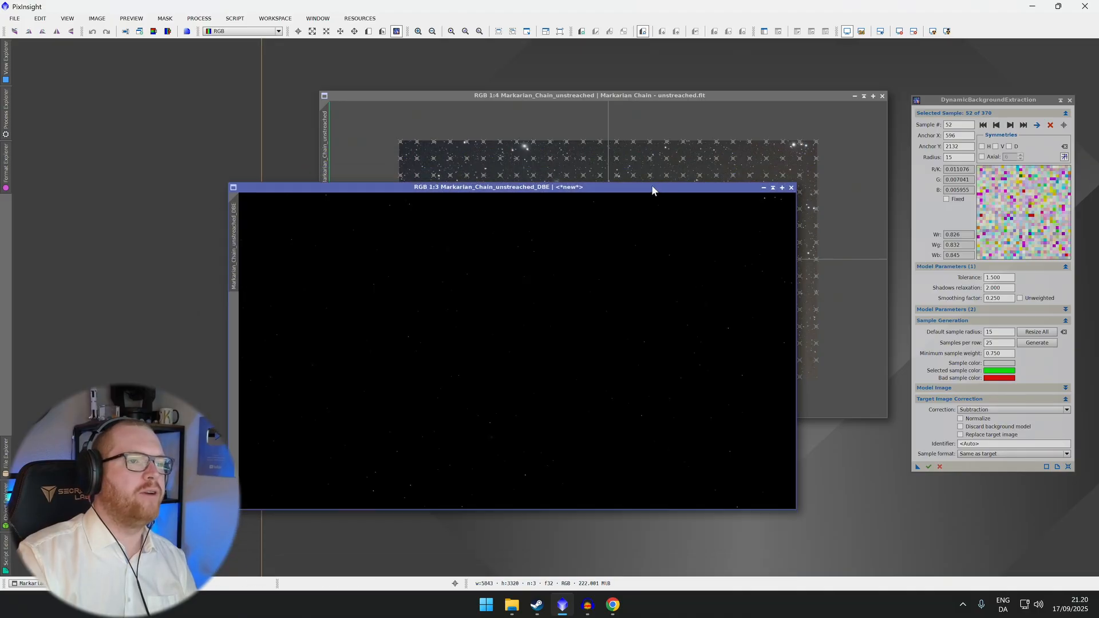
pyautogui.click(933, 33)
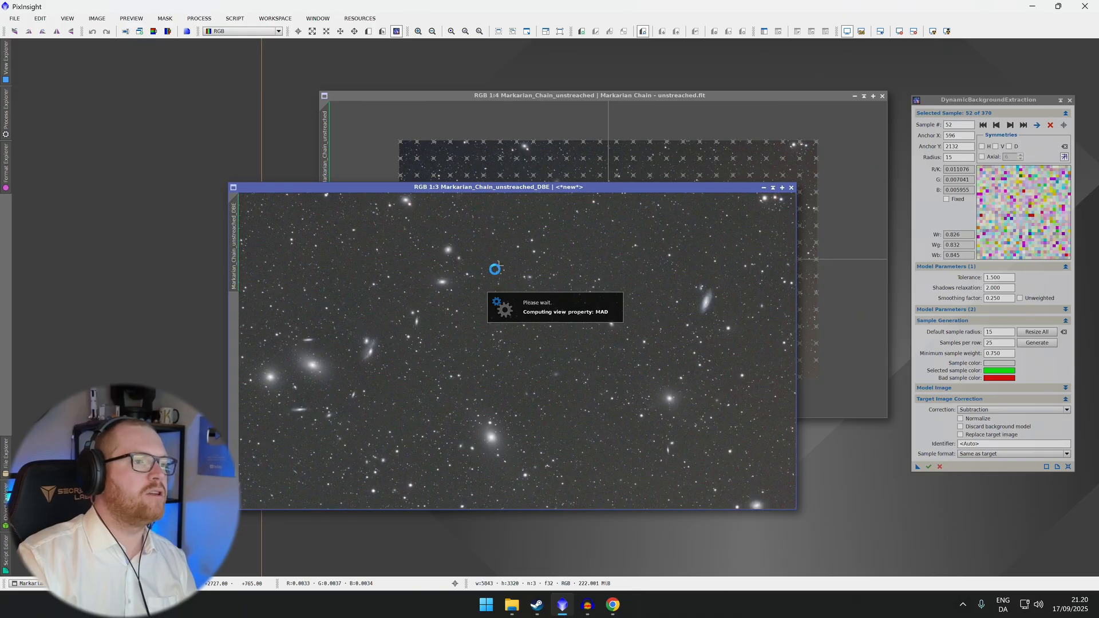
pyautogui.scroll(-2, 392, 339)
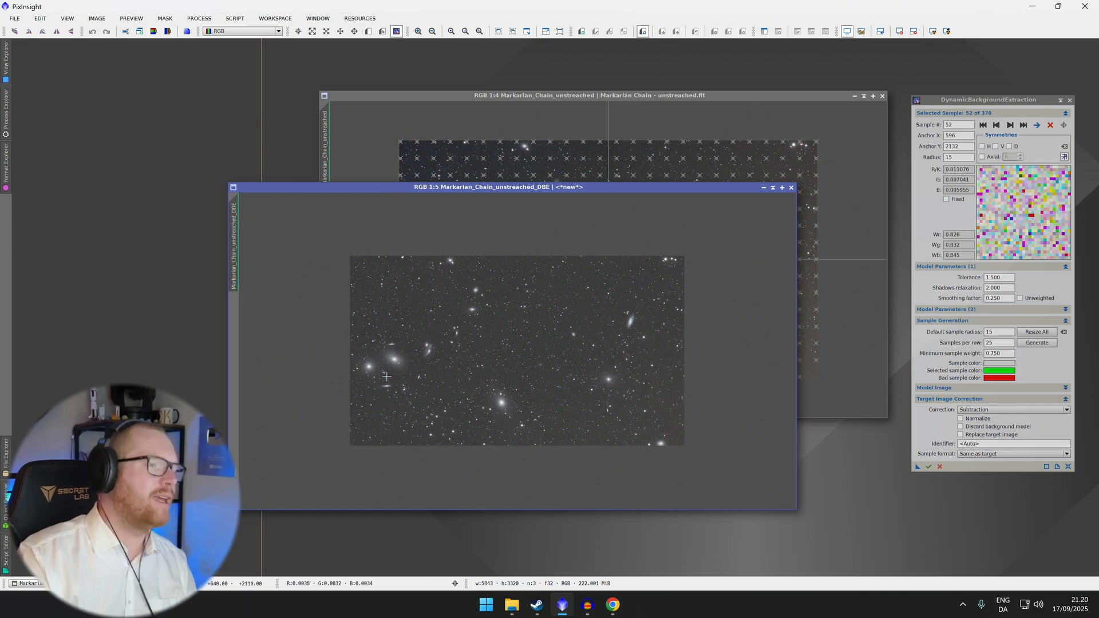
pyautogui.click(552, 96)
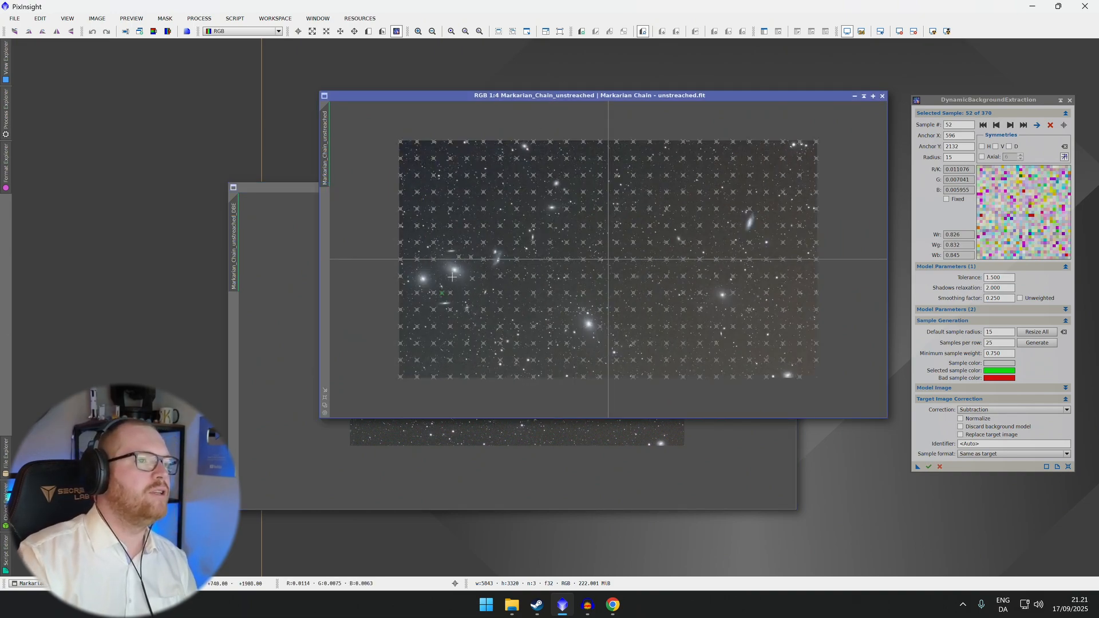
# Zoom into the original image and move six background samples away from the galaxy halos and bright stars
pyautogui.scroll(2, 427, 262)
pyautogui.scroll(1, 404, 268)
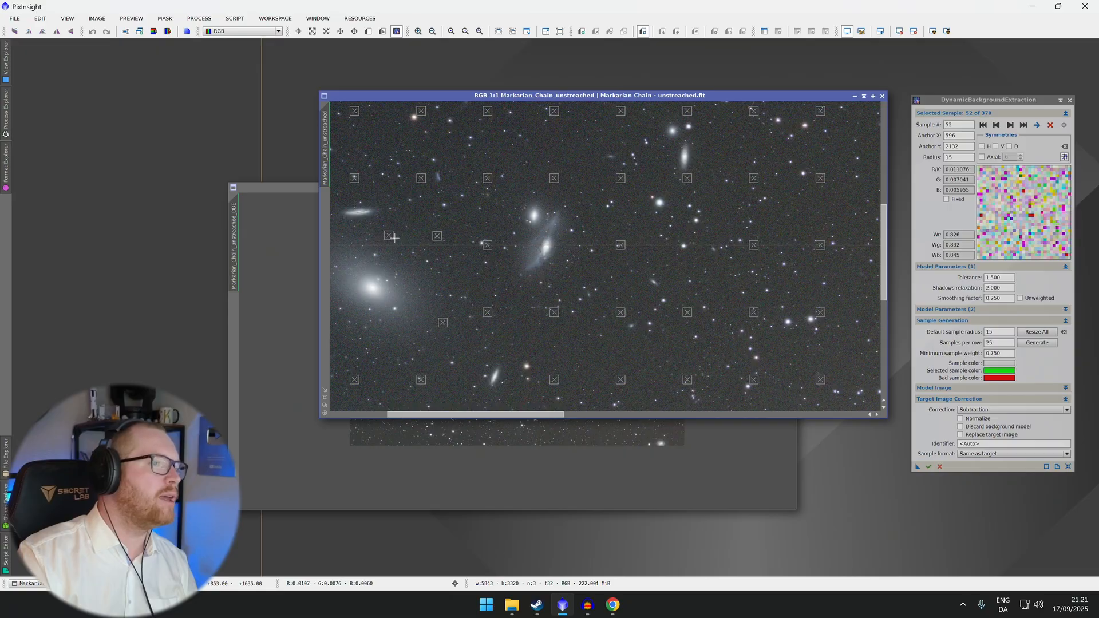
pyautogui.moveTo(389, 237); pyautogui.dragTo(413, 213)
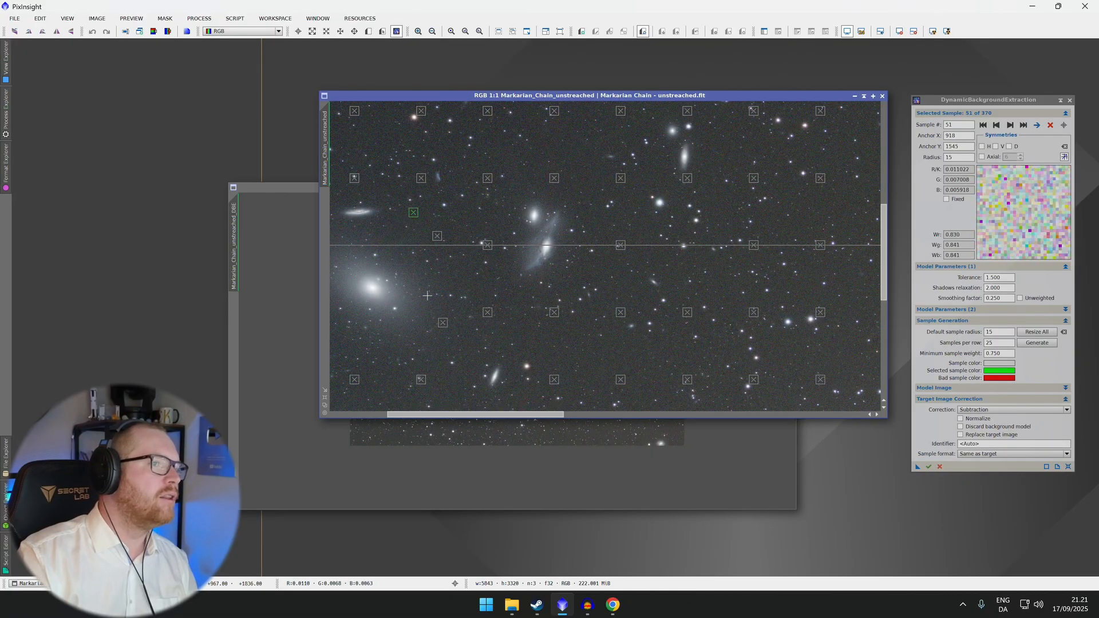
pyautogui.moveTo(443, 325); pyautogui.dragTo(647, 299)
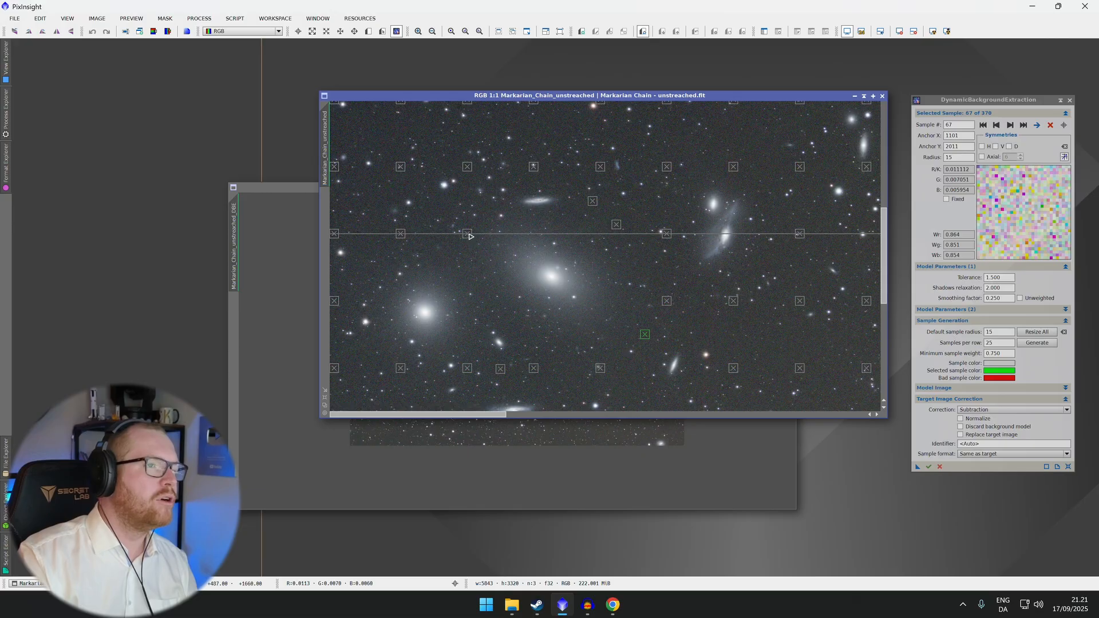
pyautogui.moveTo(470, 237); pyautogui.dragTo(439, 210)
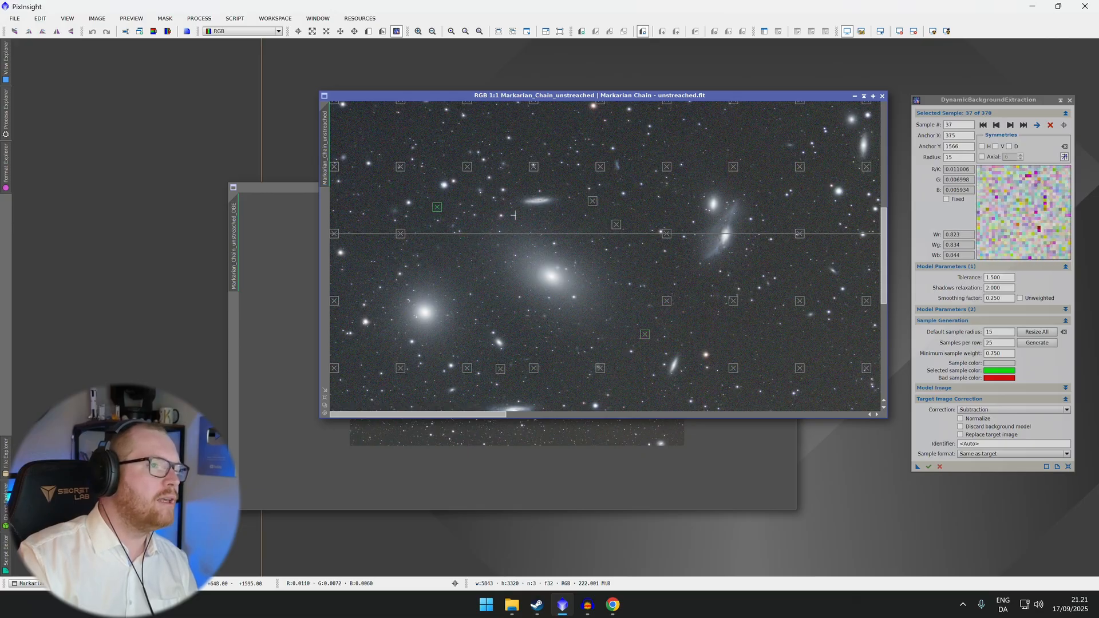
pyautogui.moveTo(617, 228); pyautogui.dragTo(656, 217)
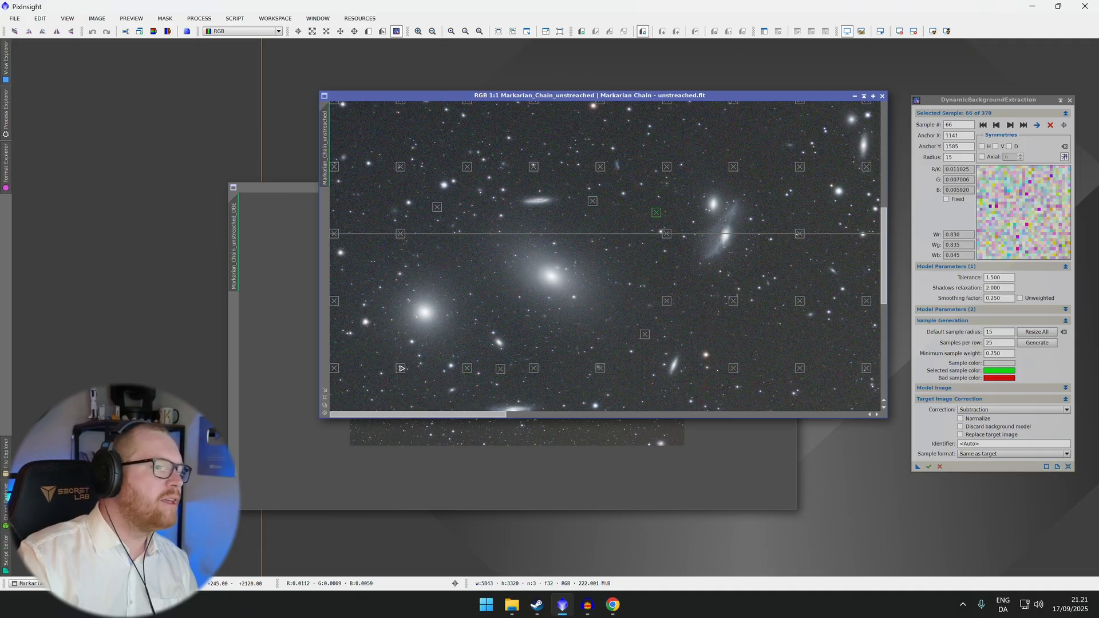
pyautogui.moveTo(400, 368); pyautogui.dragTo(405, 377)
pyautogui.moveTo(535, 372); pyautogui.dragTo(568, 380)
# Apply DynamicBackgroundExtraction with the repositioned samples to the original image and enlarge the new DBE1 result for inspection
pyautogui.scroll(1, 549, 312)
pyautogui.scroll(-4, 549, 312)
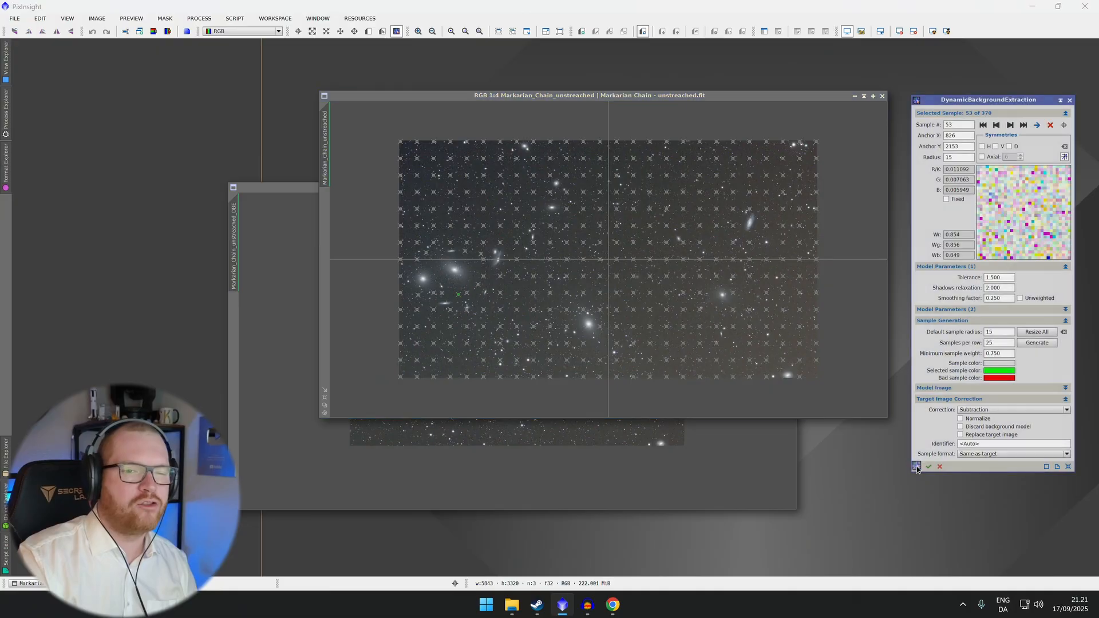
pyautogui.moveTo(915, 468); pyautogui.dragTo(733, 312)
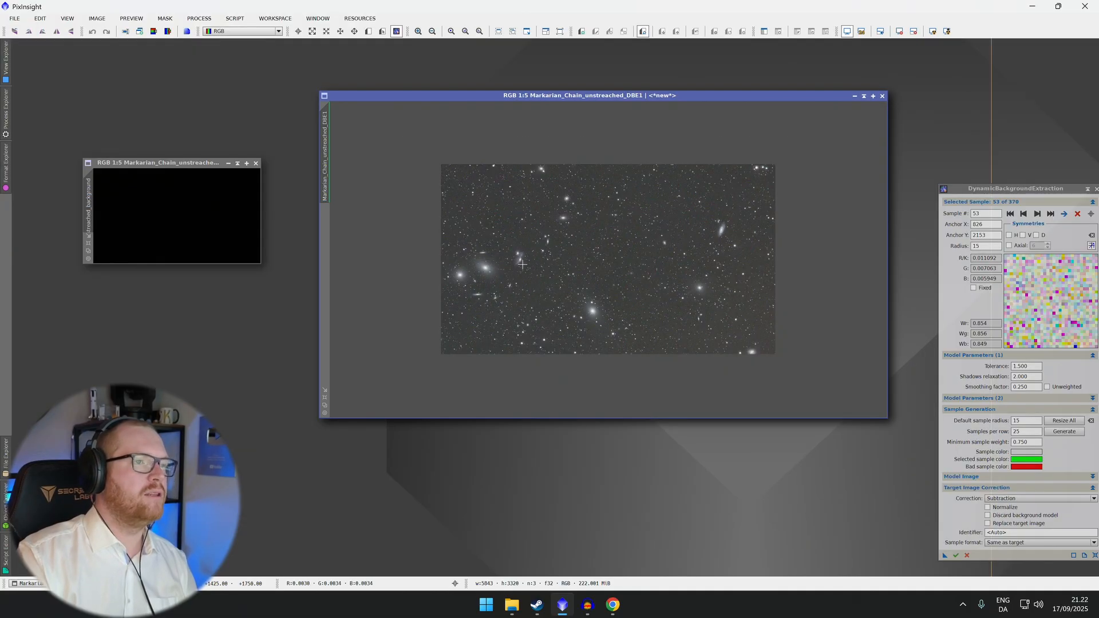
pyautogui.scroll(1, 484, 306)
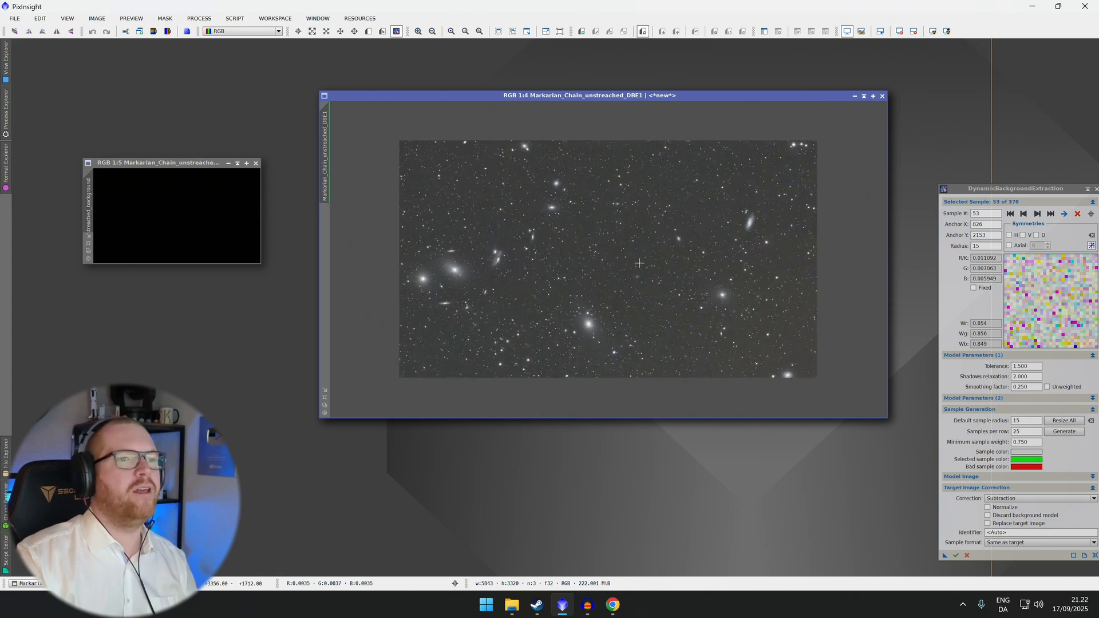
pyautogui.moveTo(628, 97); pyautogui.dragTo(609, 139)
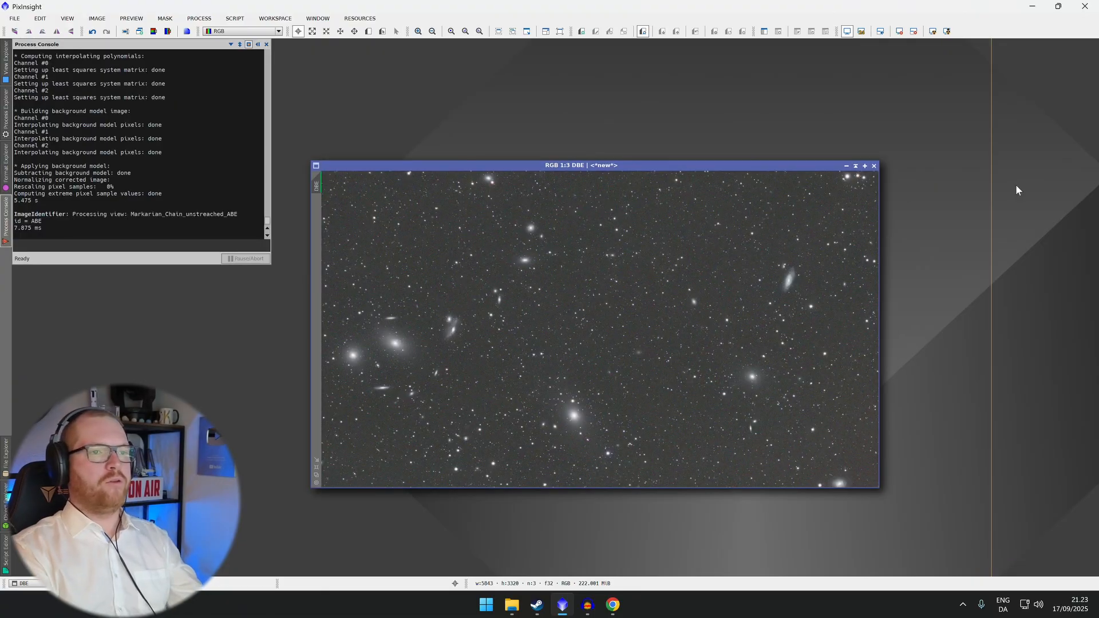